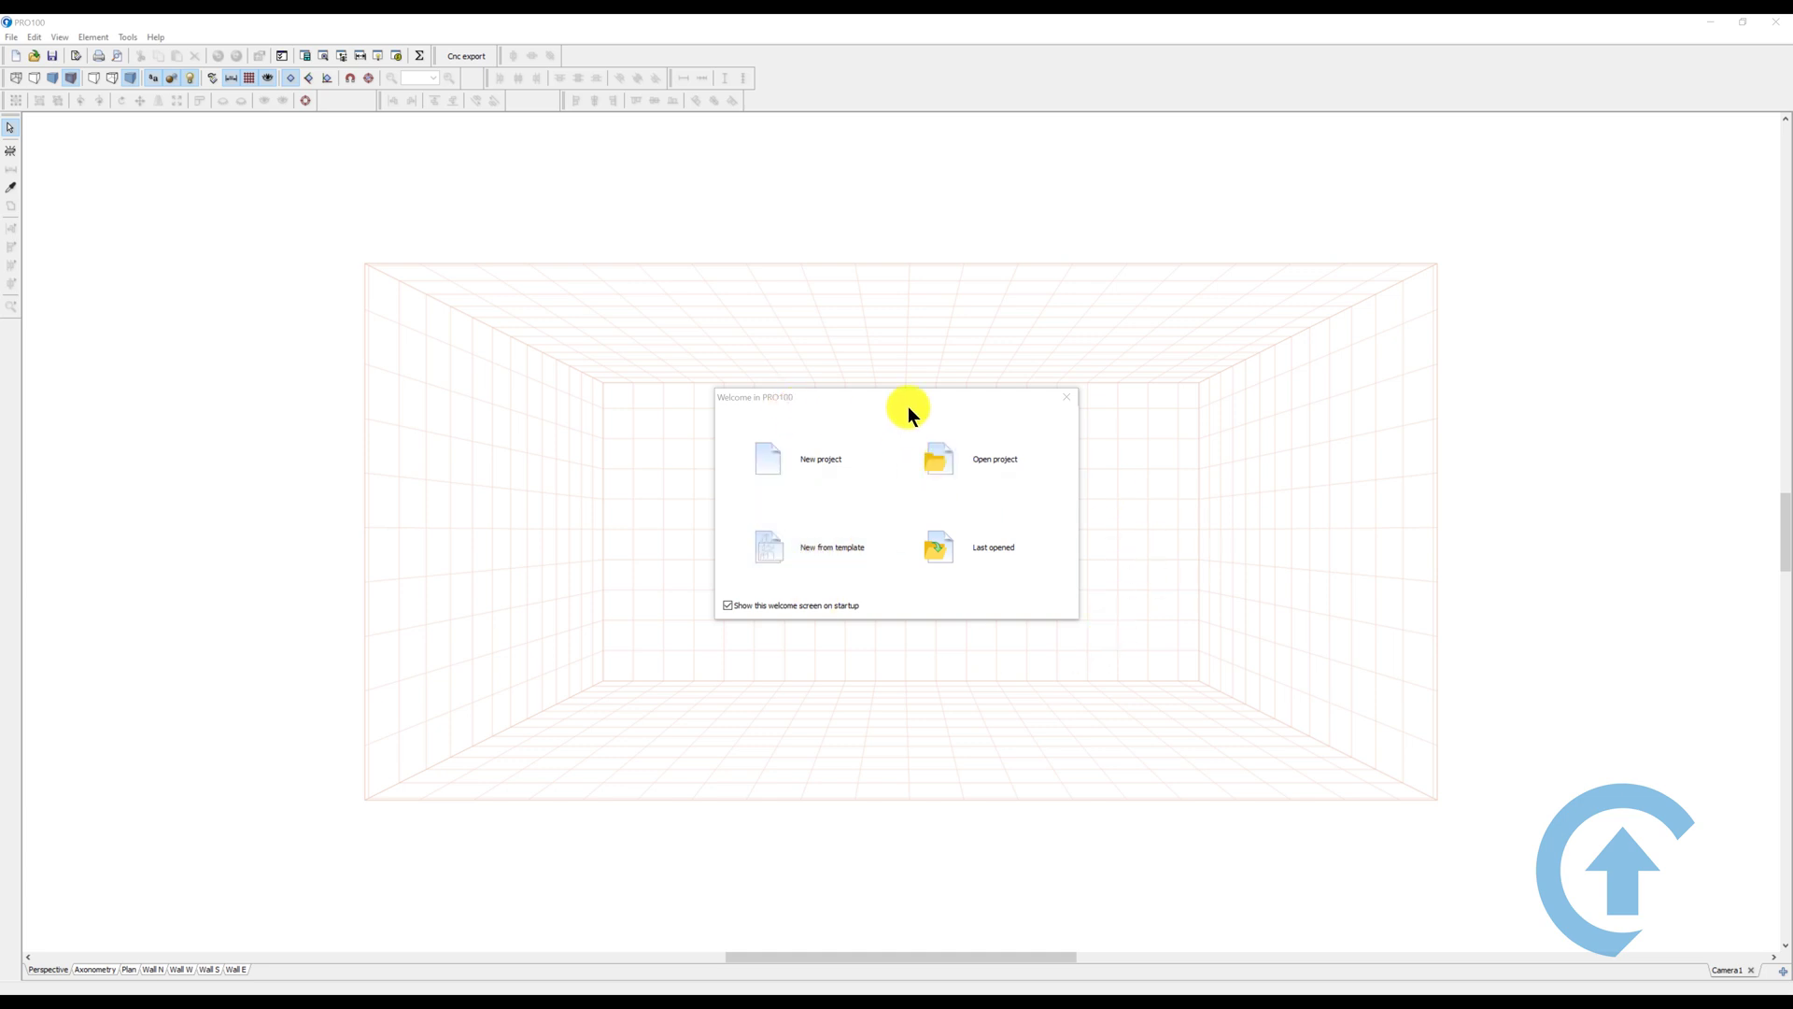
Close the 'Welcome in PRO100' screen to reveal the empty default room in perspective.
{"action": "left_click", "coordinate": [1068, 400]}
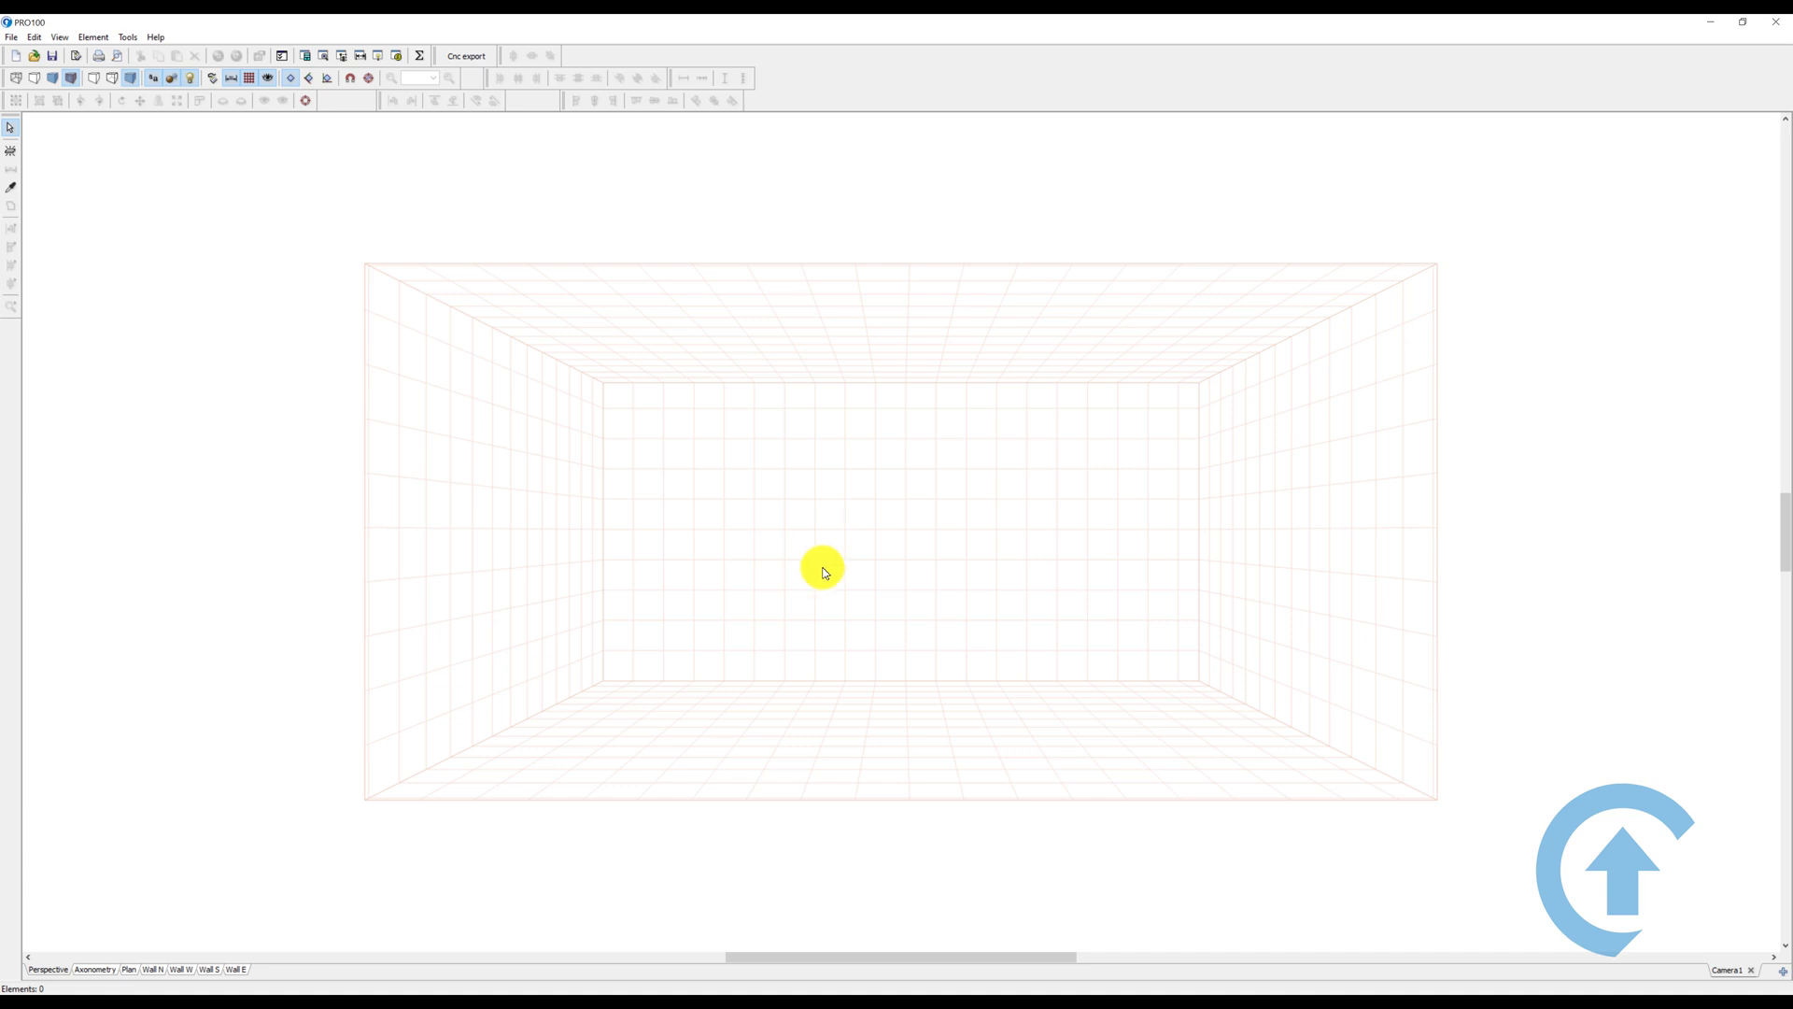
{"action": "mouse_move", "coordinate": [883, 610]}
{"action": "right_mouse_down"}
{"action": "mouse_move", "coordinate": [860, 628]}
{"action": "mouse_move", "coordinate": [804, 600]}
{"action": "mouse_move", "coordinate": [888, 621]}
{"action": "mouse_move", "coordinate": [879, 645]}
{"action": "mouse_move", "coordinate": [856, 635]}
{"action": "right_mouse_up"}
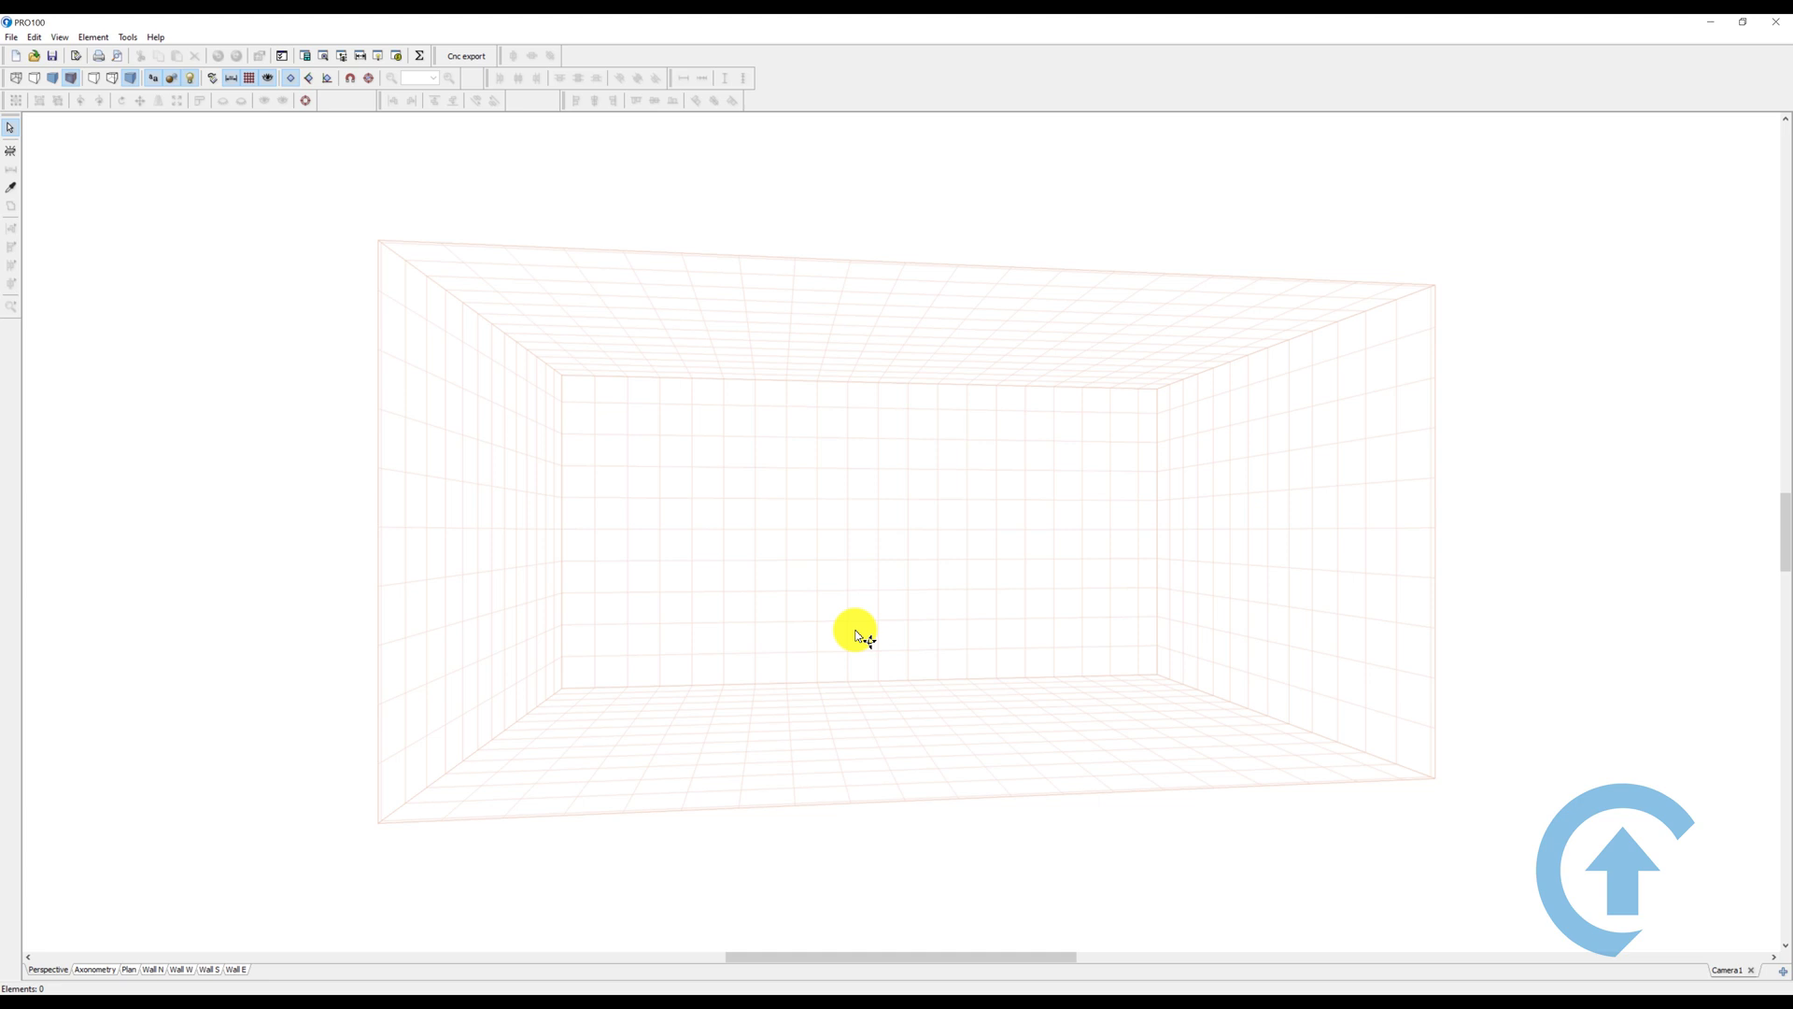
{"action": "double_click", "coordinate": [841, 445]}
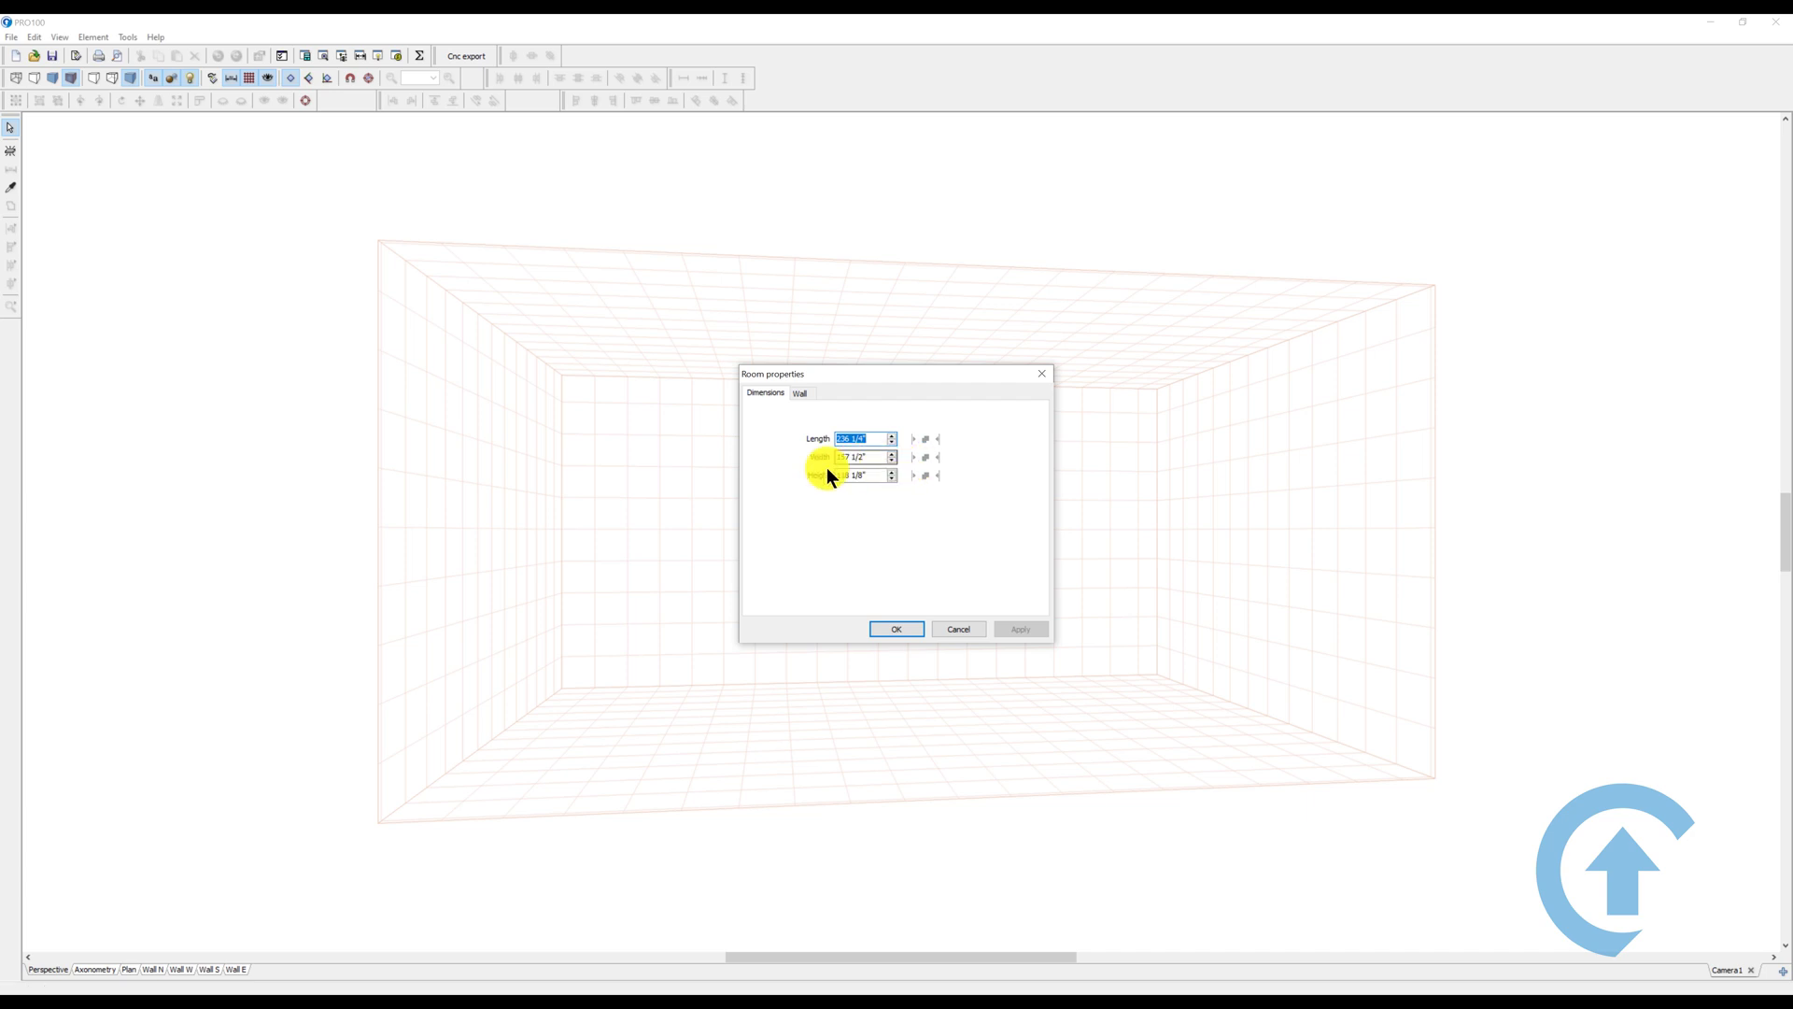
{"action": "left_click", "coordinate": [883, 629]}
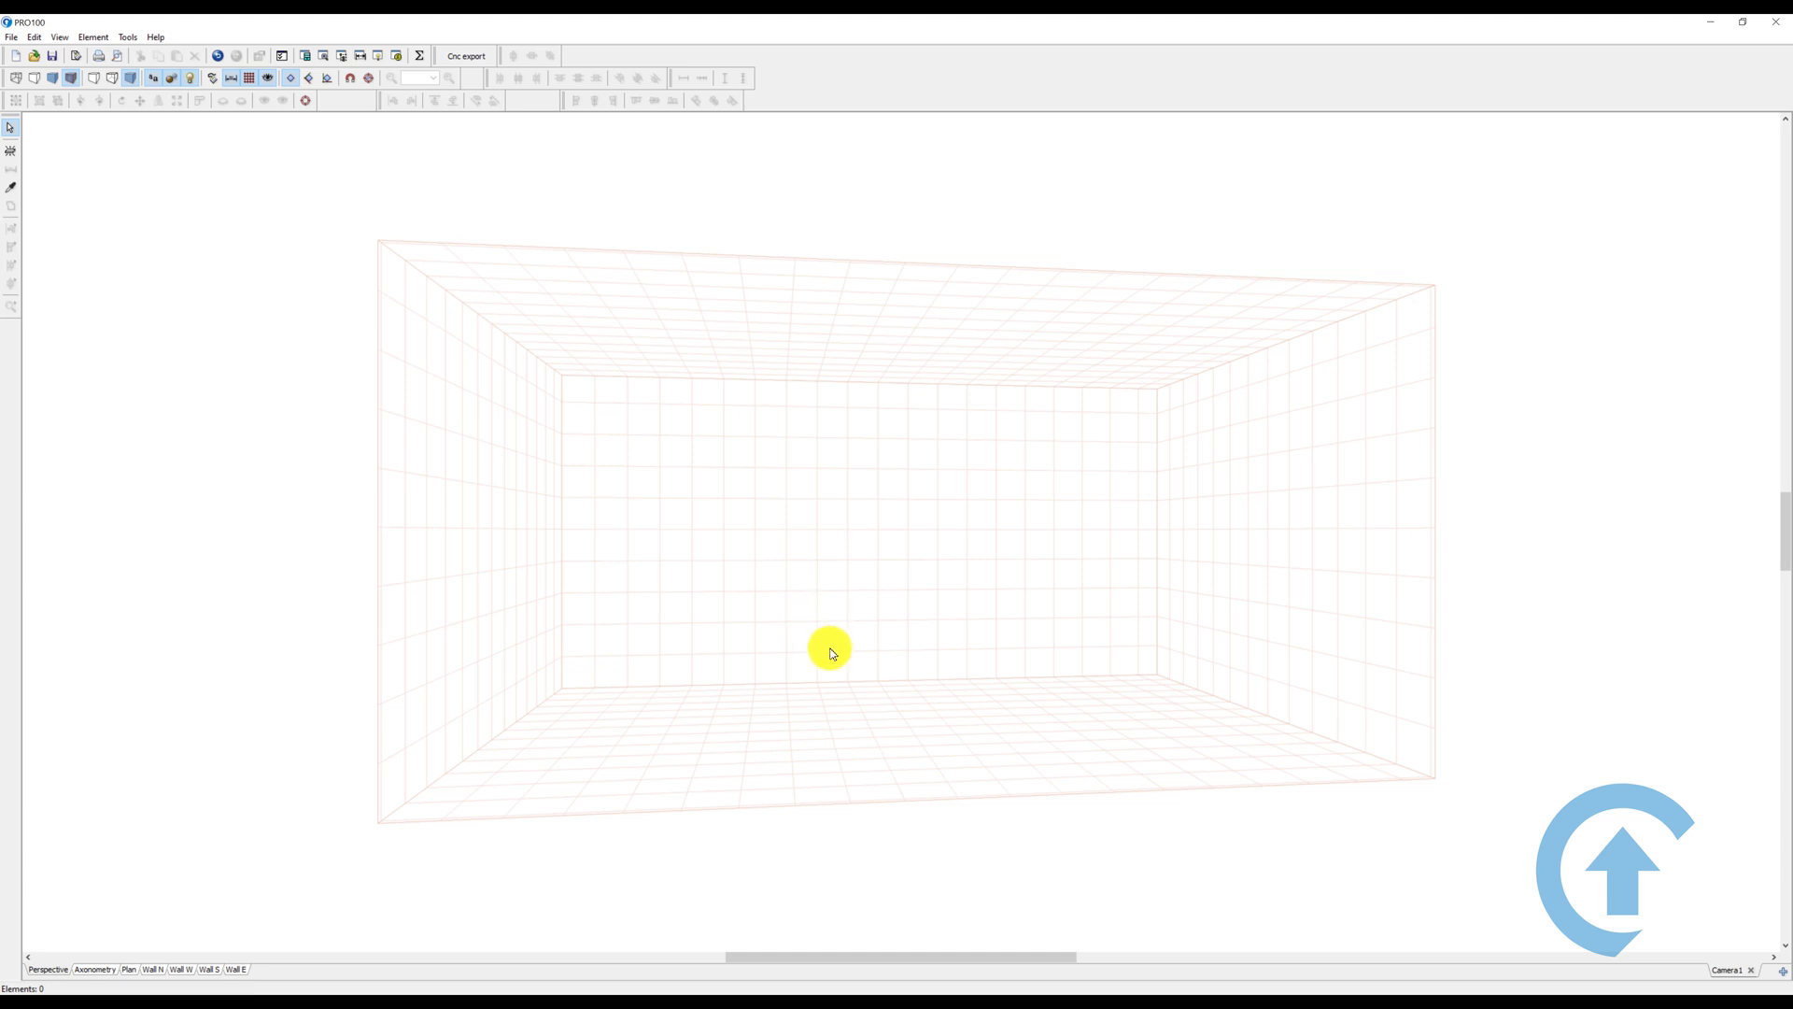
Open the Catalog from the Tools menu and dock it on the right of the room view.
{"action": "left_click", "coordinate": [127, 38]}
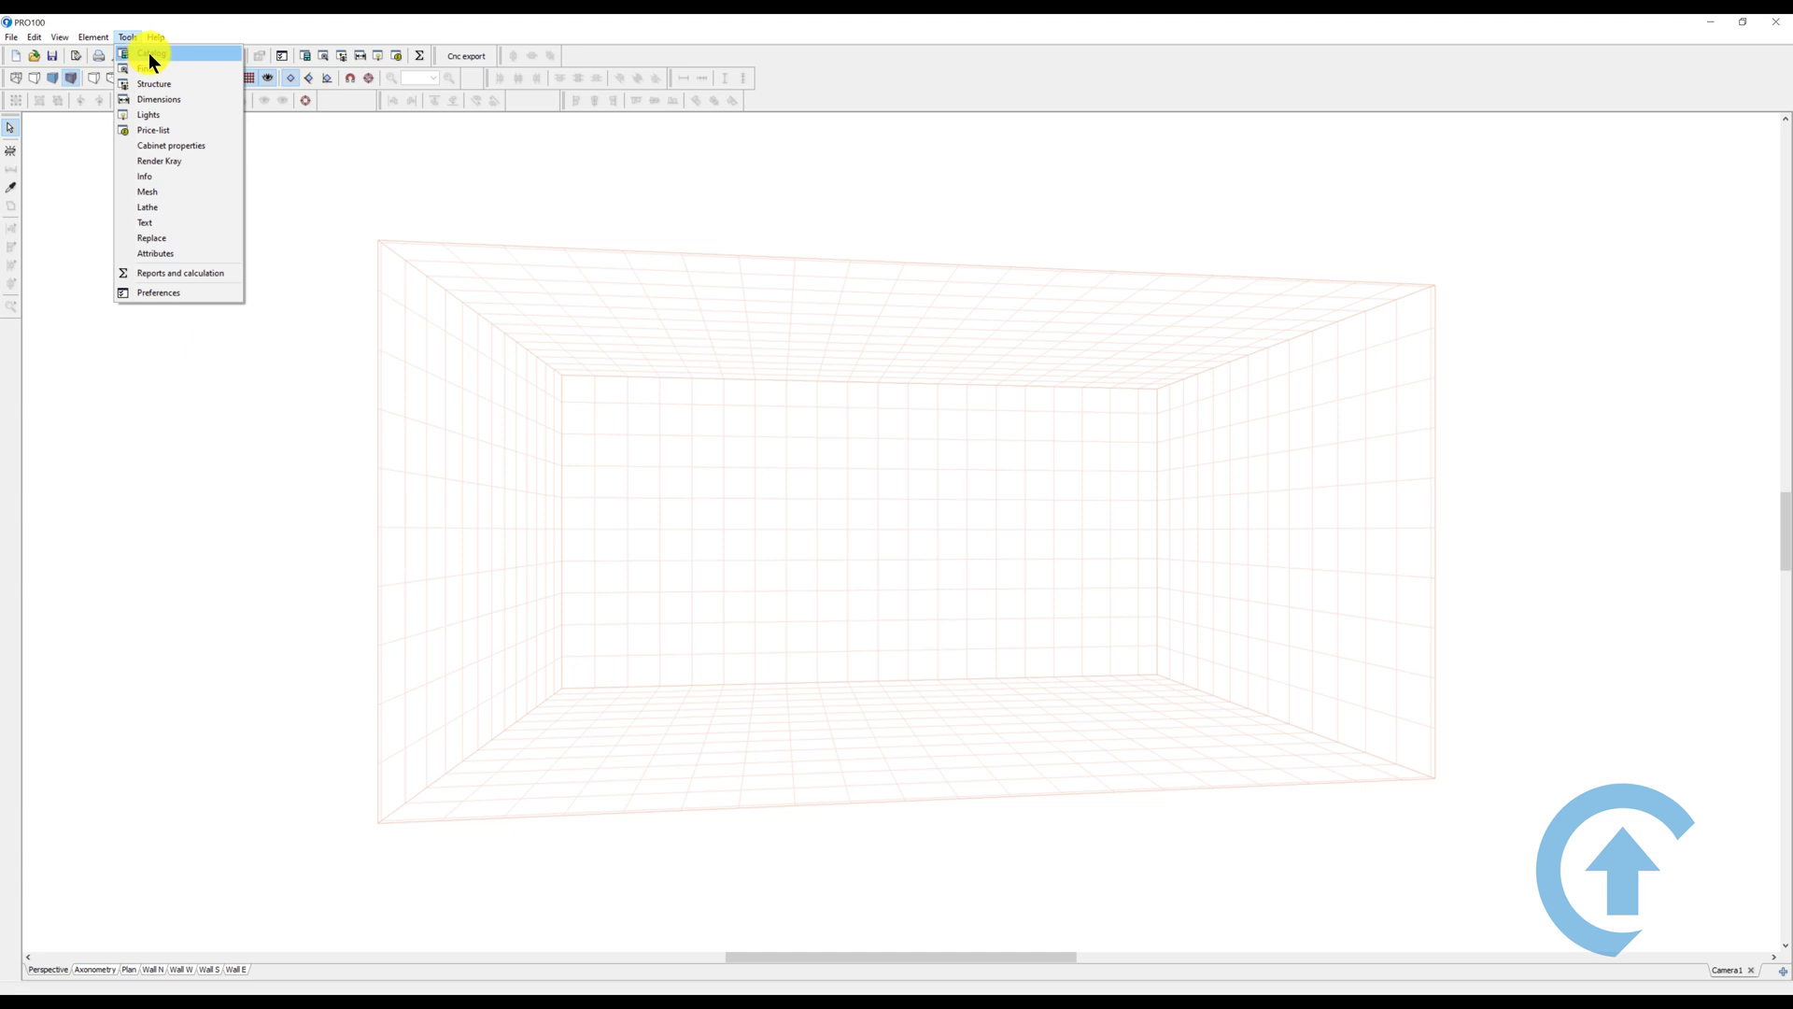
{"action": "left_click", "coordinate": [149, 54]}
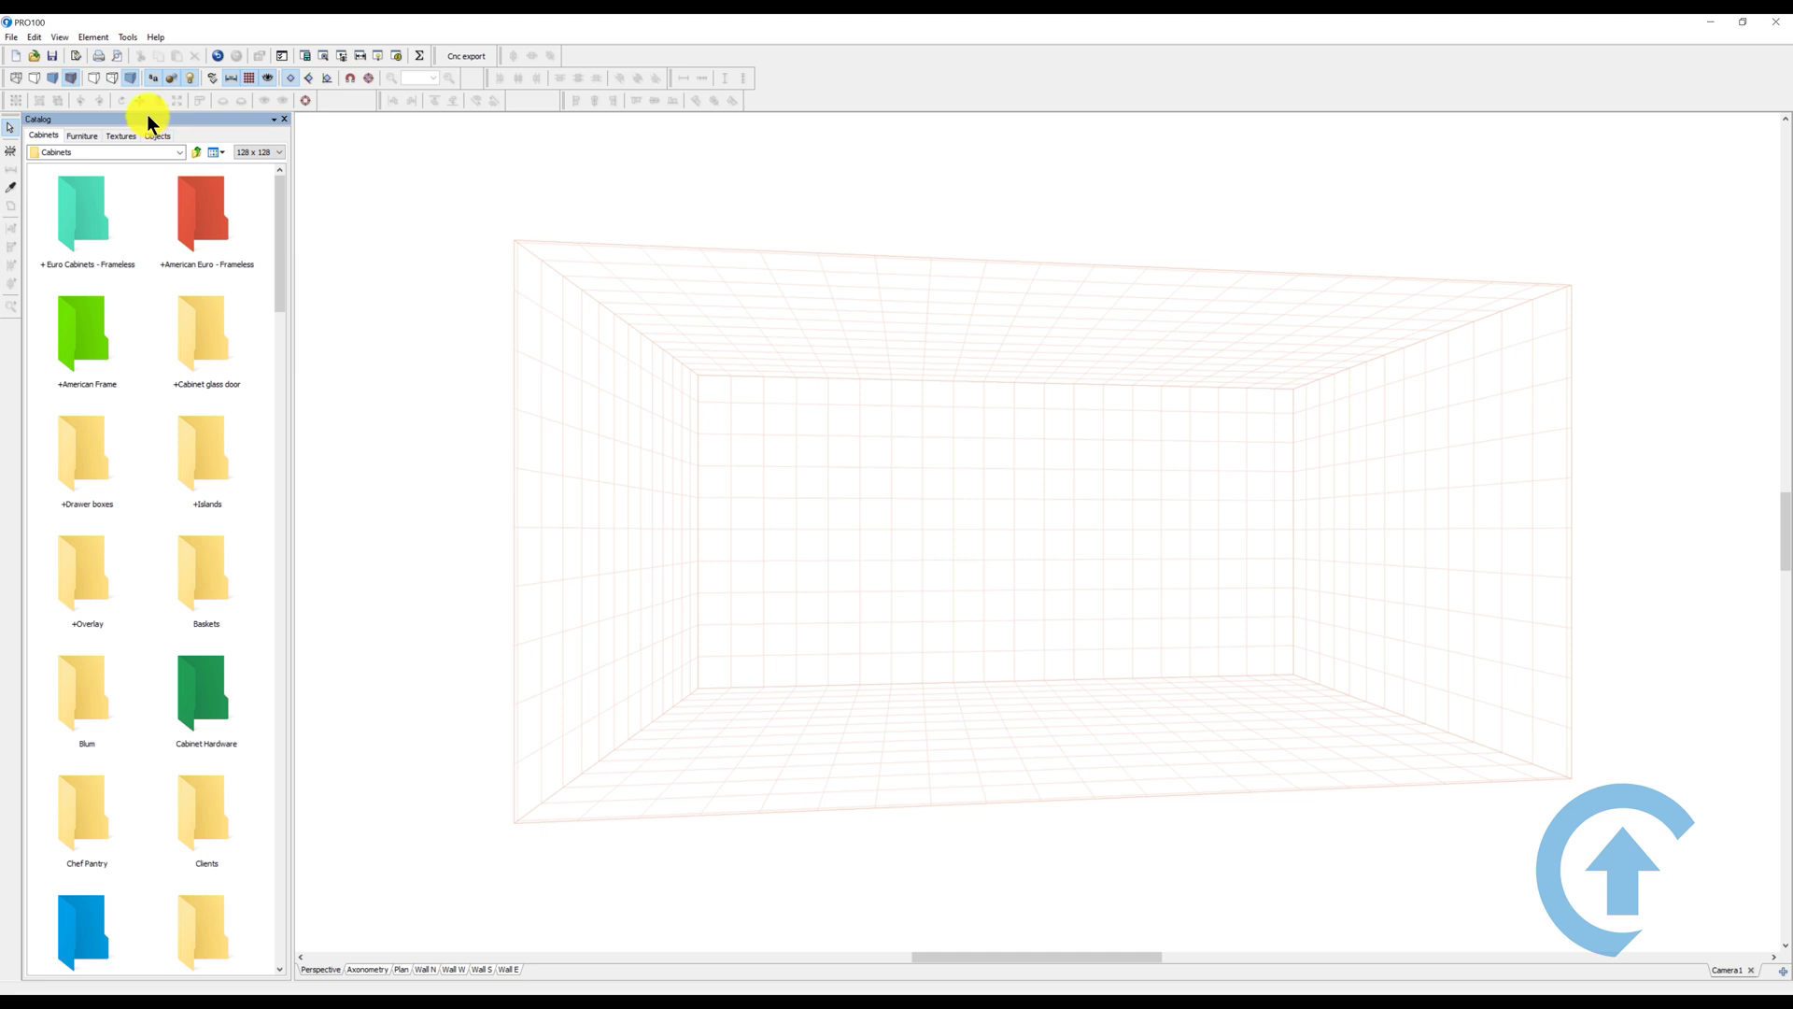
{"action": "left_click_drag", "start_coordinate": [146, 120], "coordinate": [1057, 541]}
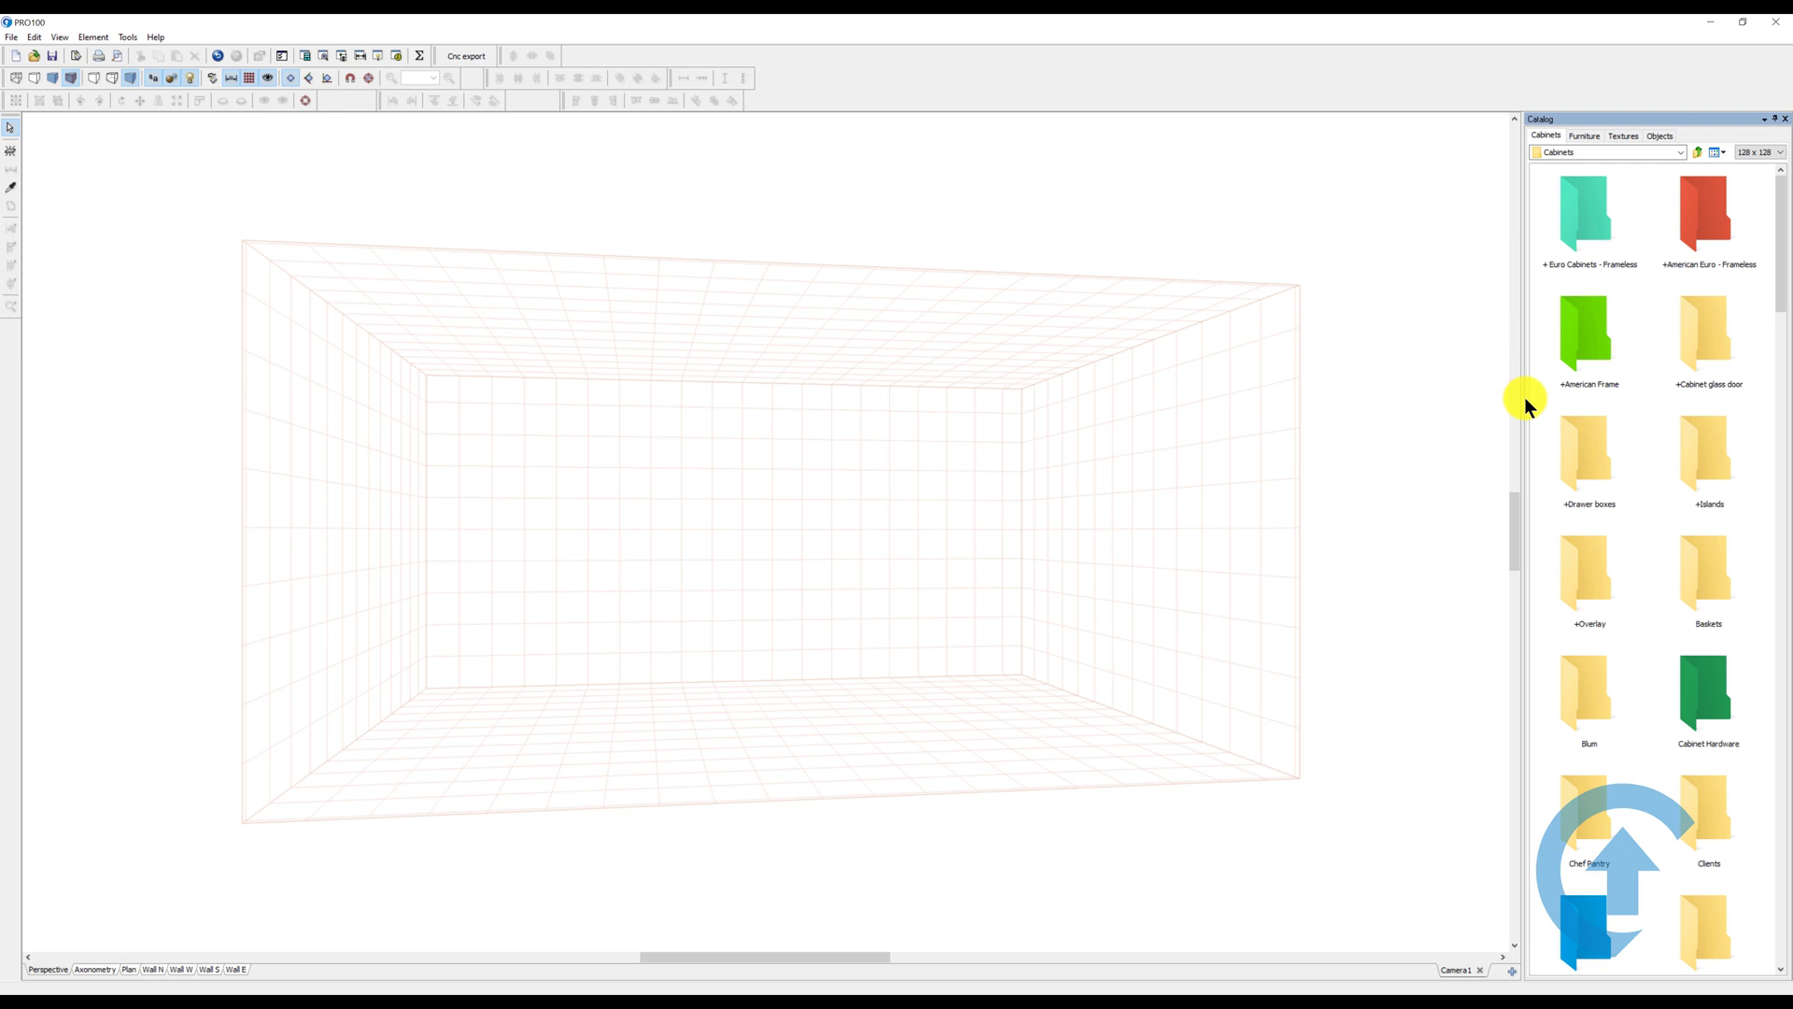
Widen the Catalog panel and, after trying 80 x 80 and 48 x 48, set icons to 128 x 128.
{"action": "left_click_drag", "start_coordinate": [1524, 396], "coordinate": [1446, 408]}
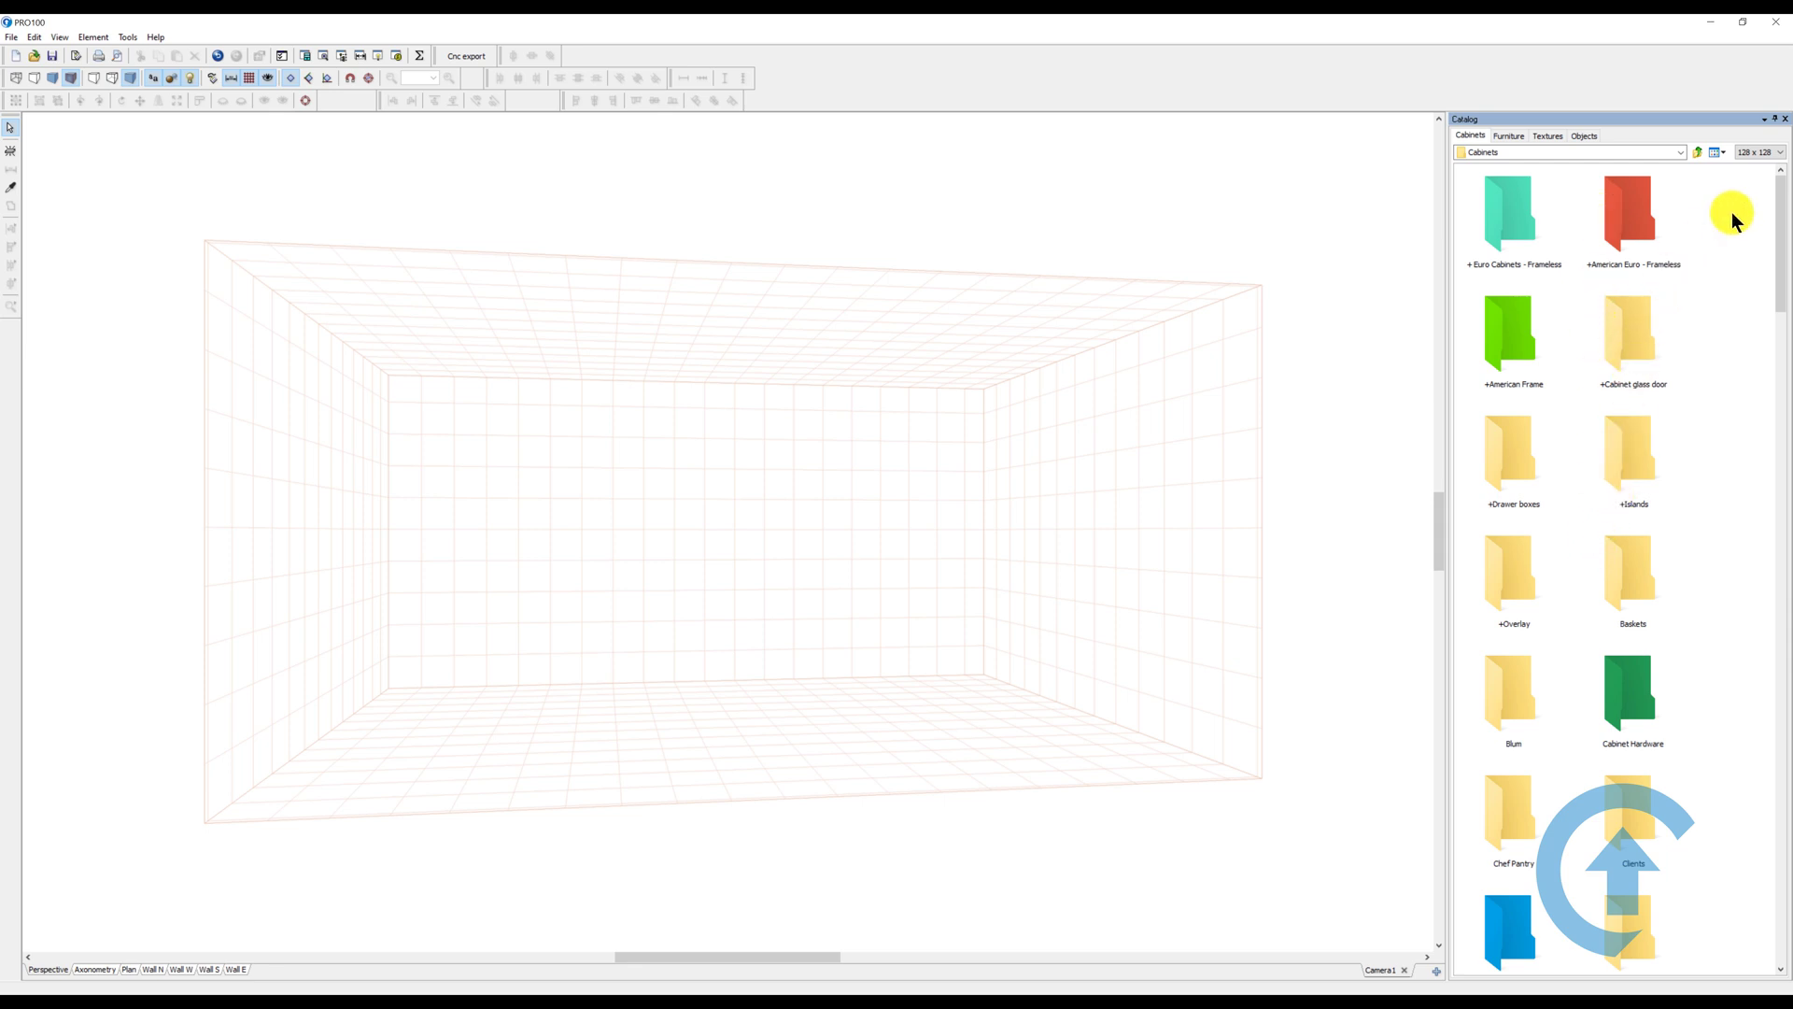
{"action": "left_click", "coordinate": [1765, 152]}
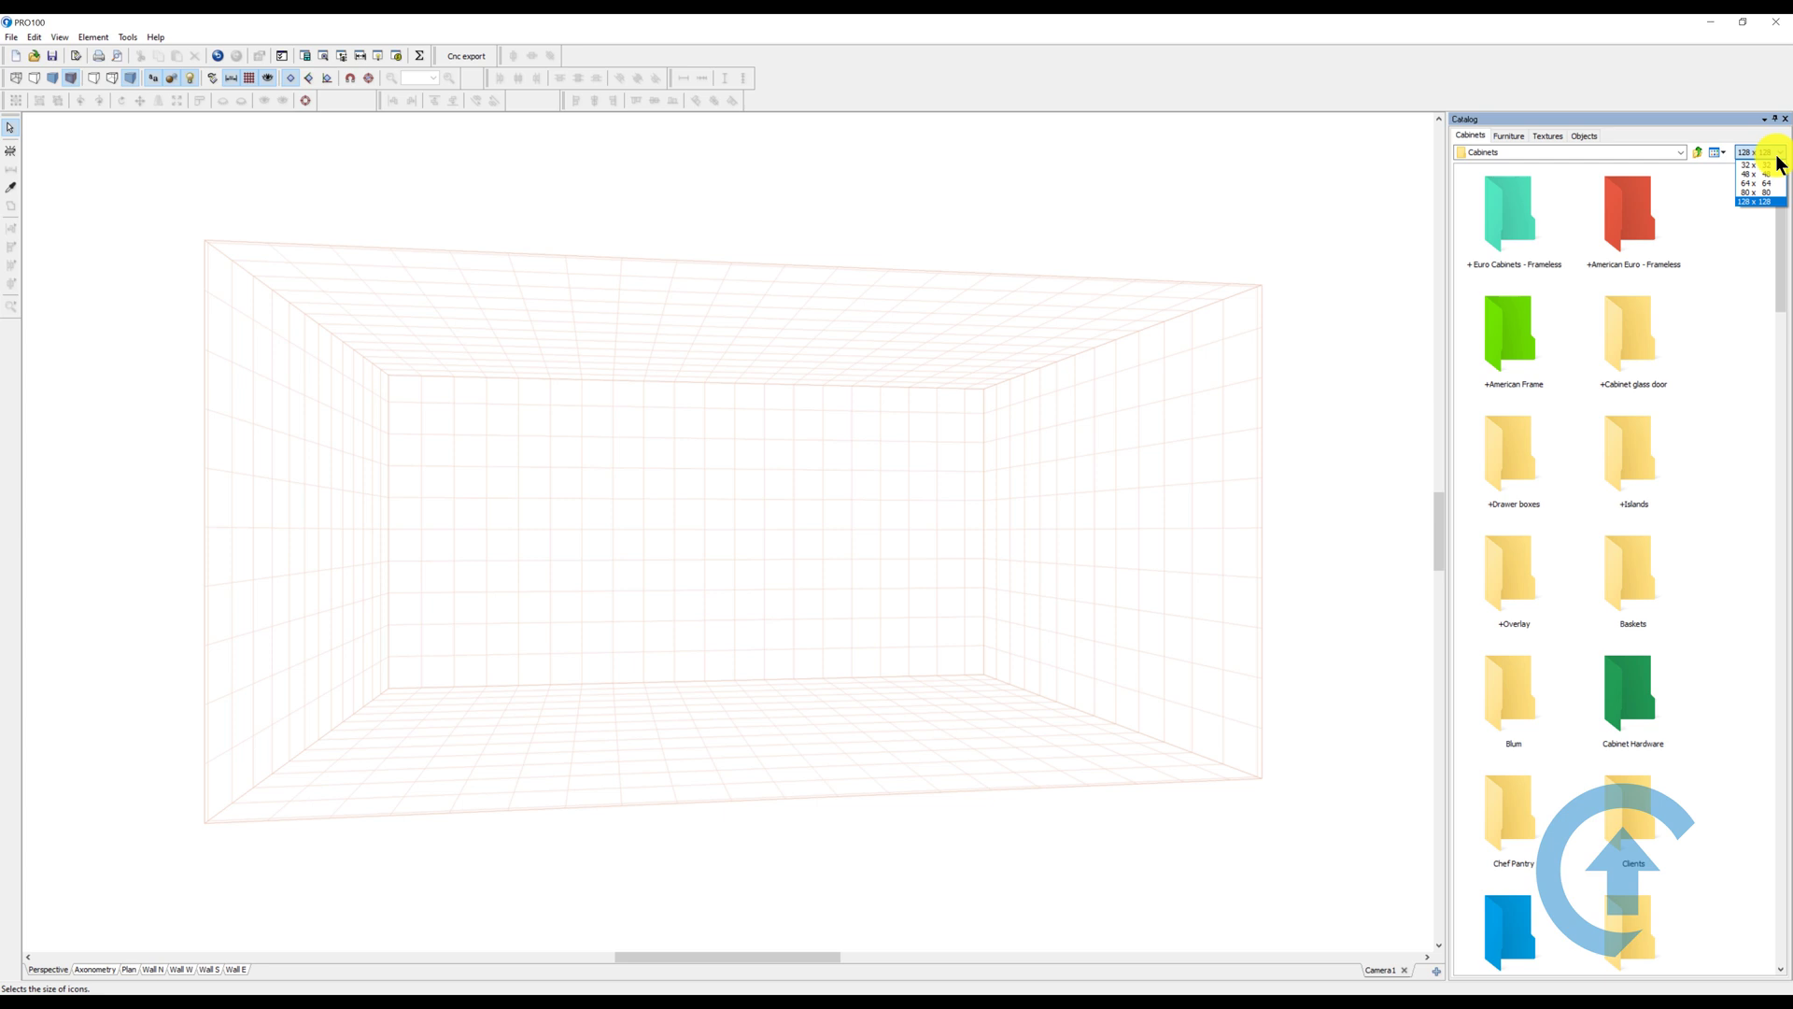
{"action": "left_click", "coordinate": [1767, 193]}
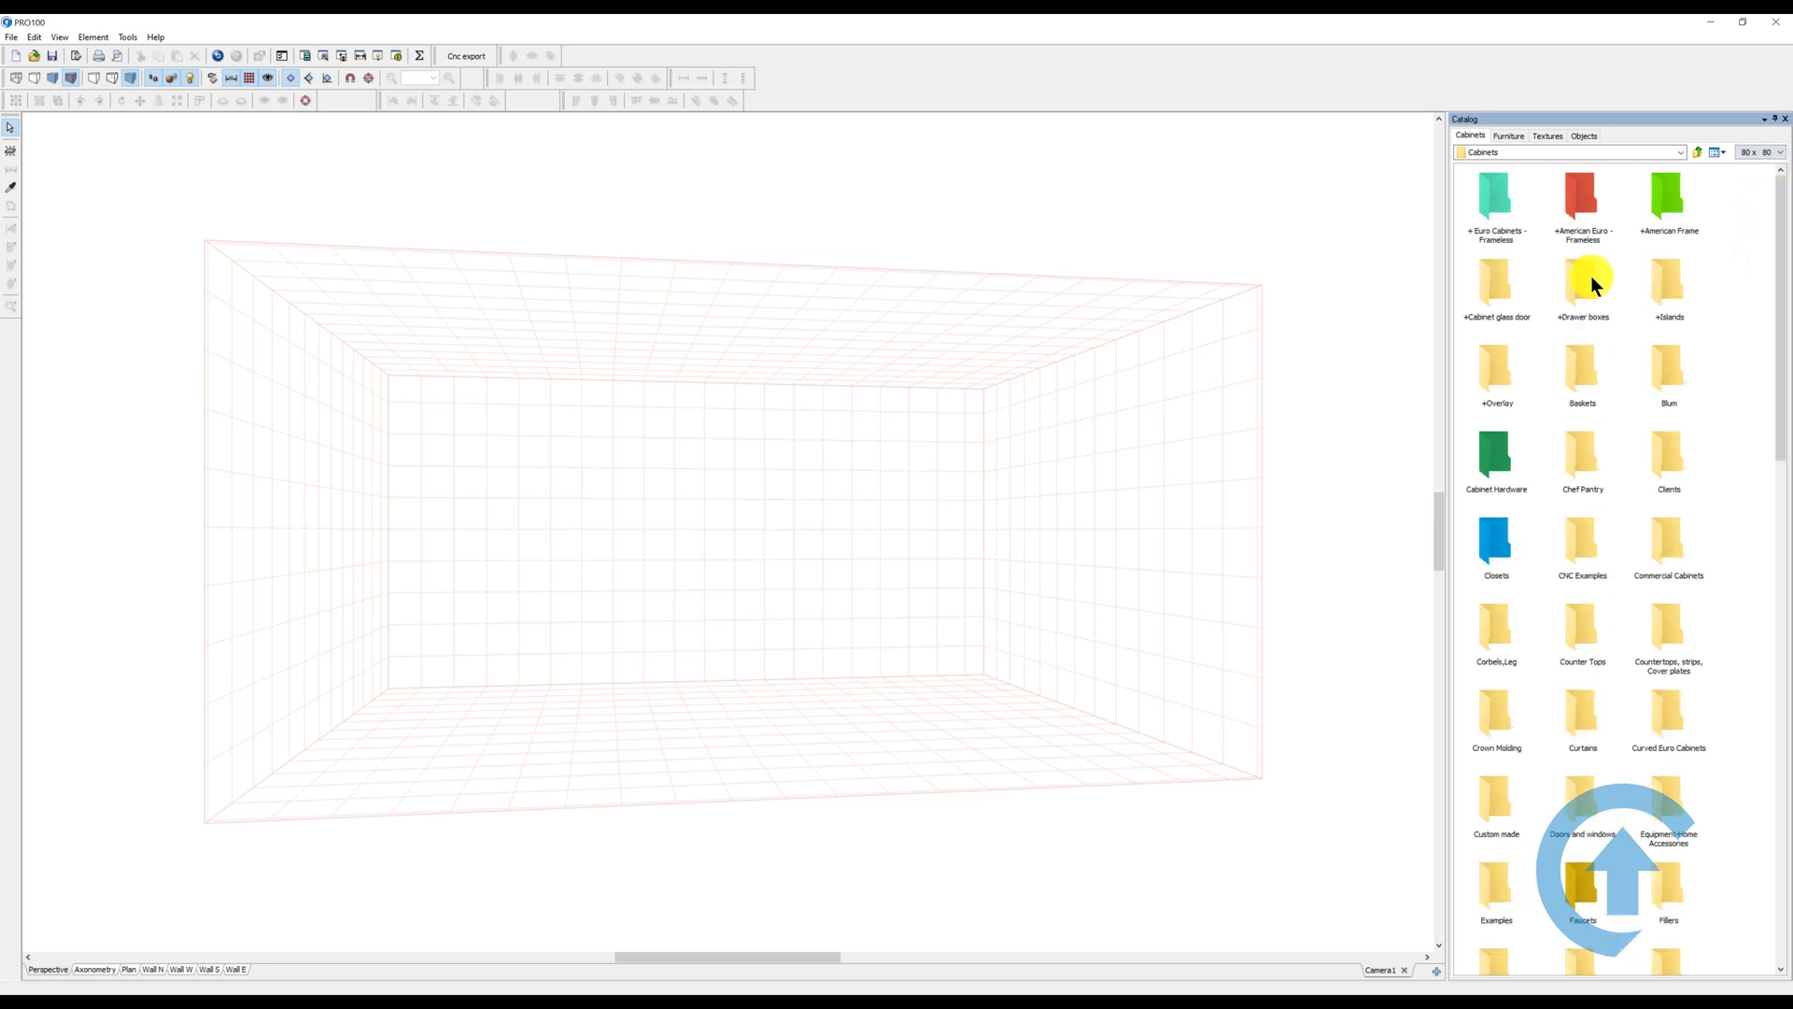
{"action": "left_click", "coordinate": [1776, 155]}
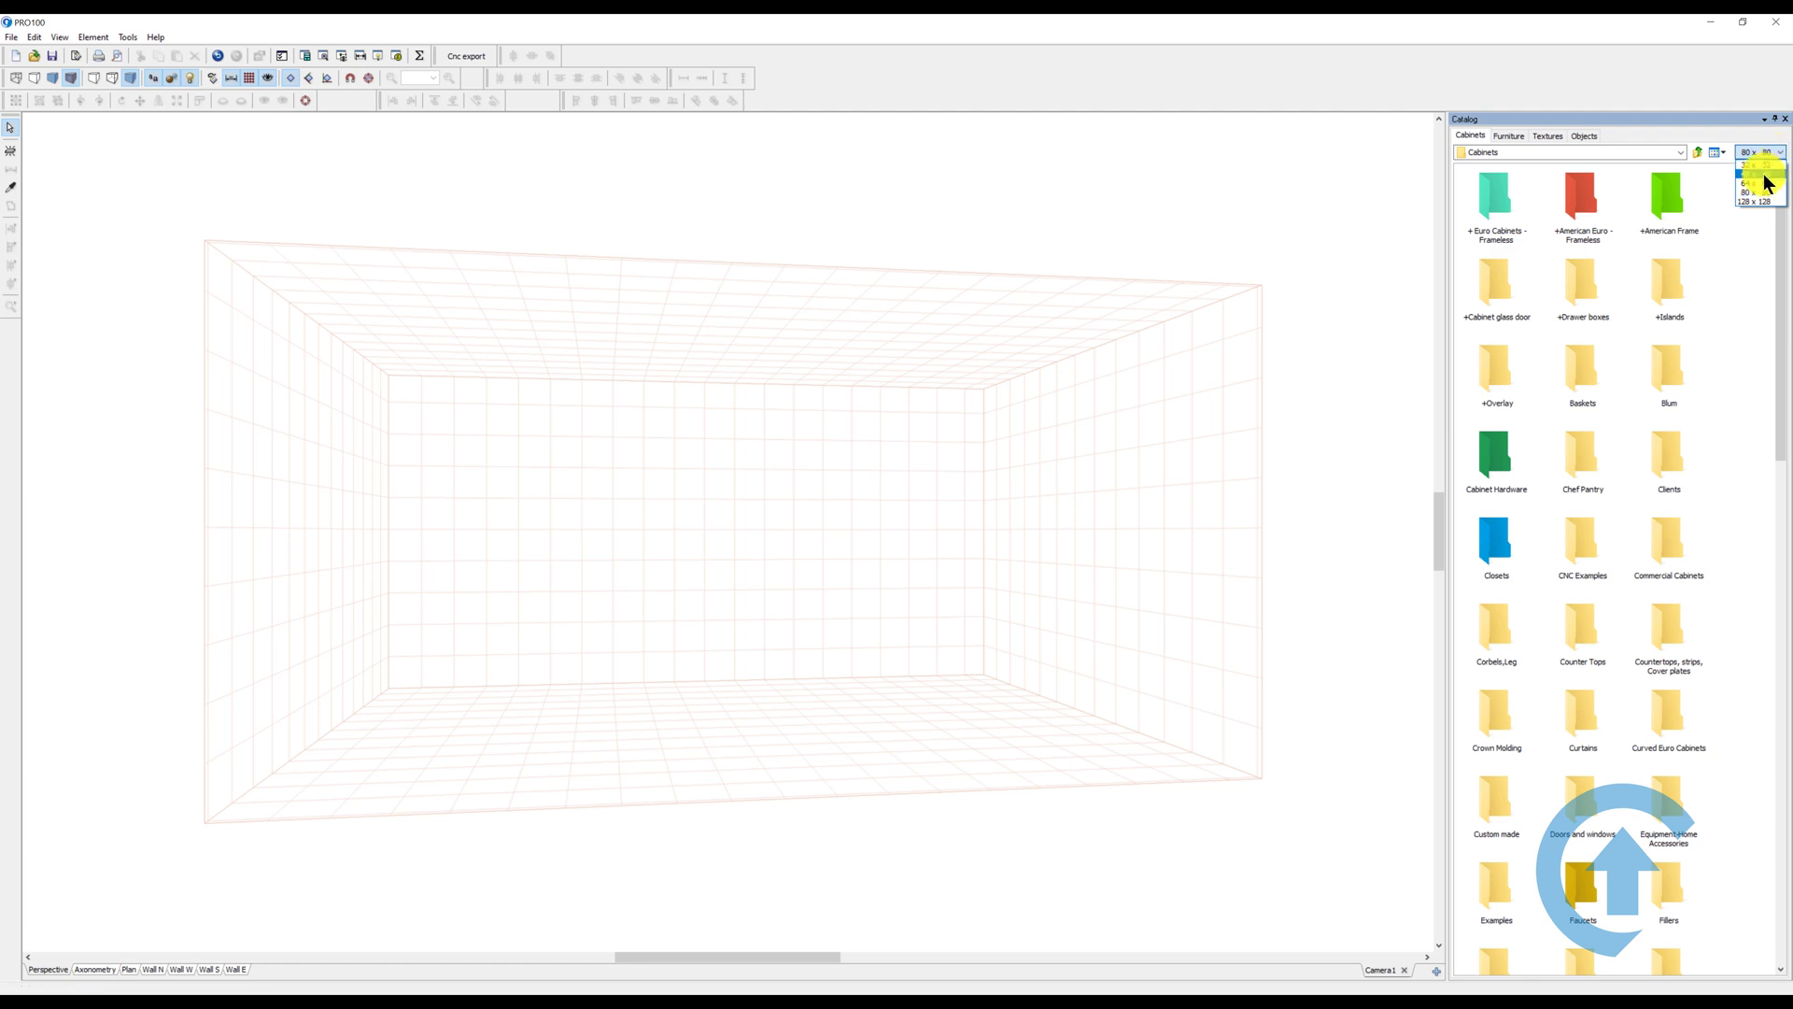
{"action": "left_click", "coordinate": [1766, 178]}
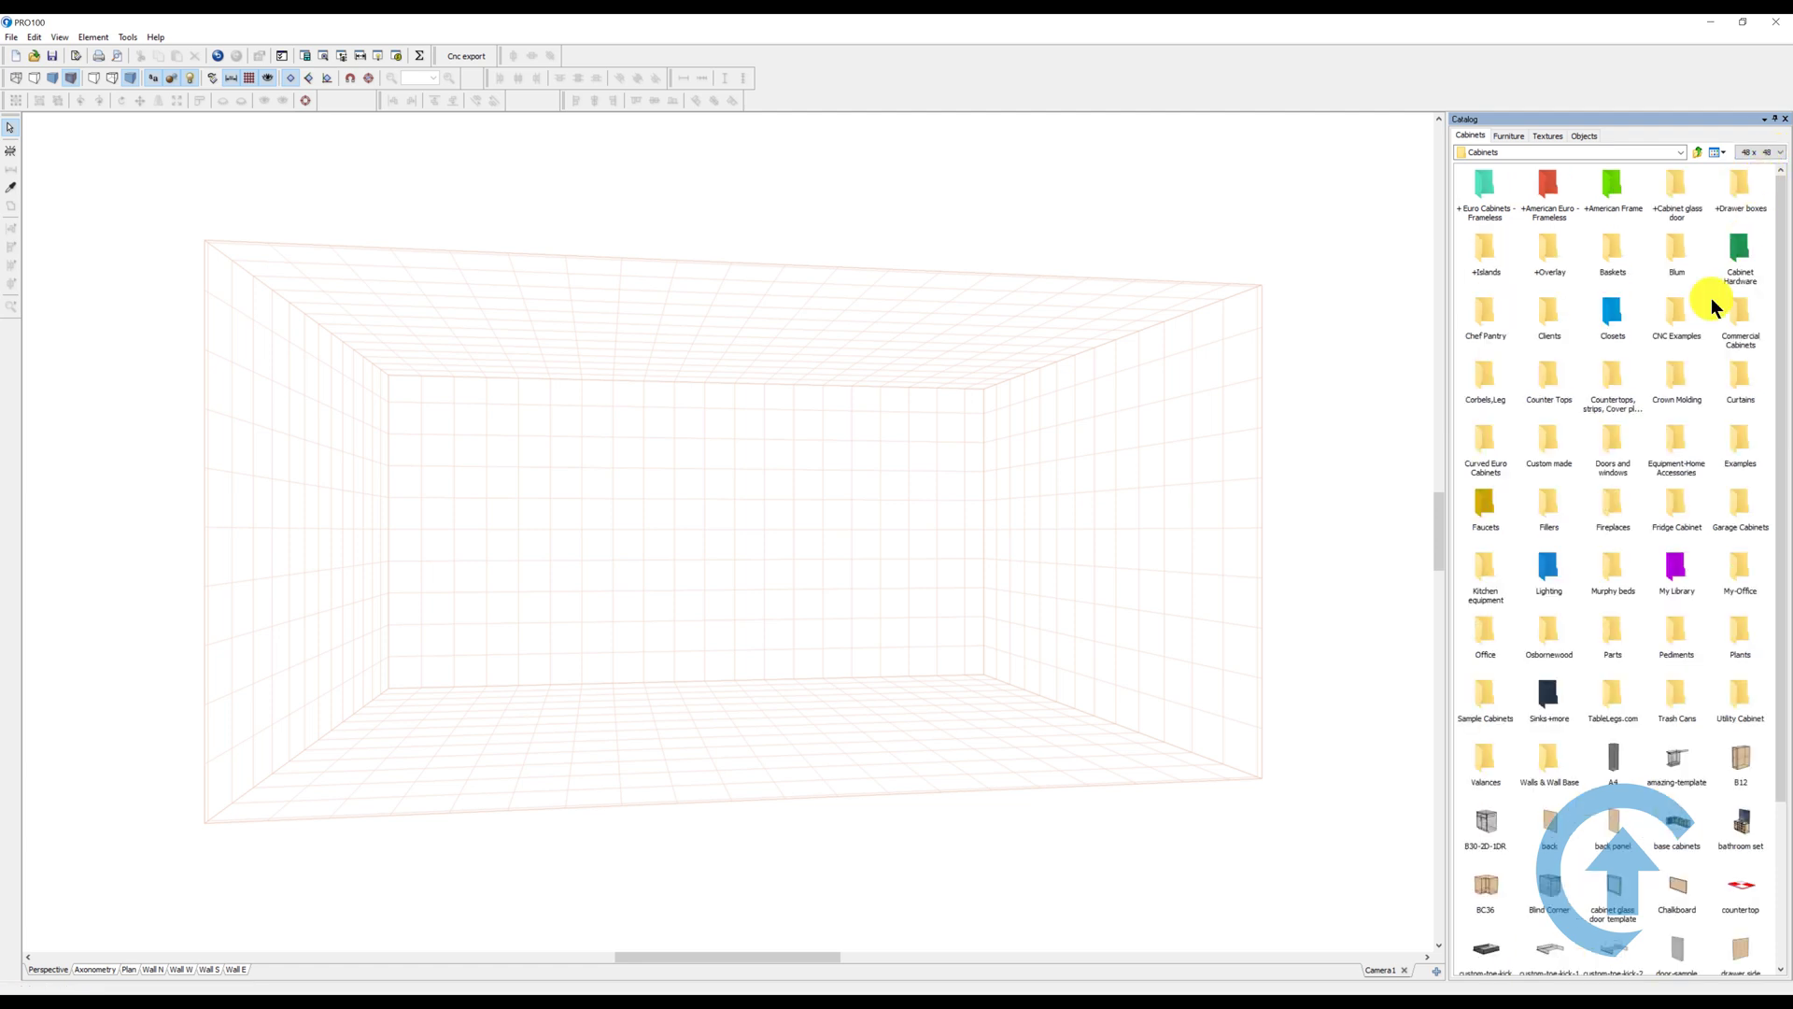
{"action": "left_click", "coordinate": [1776, 154]}
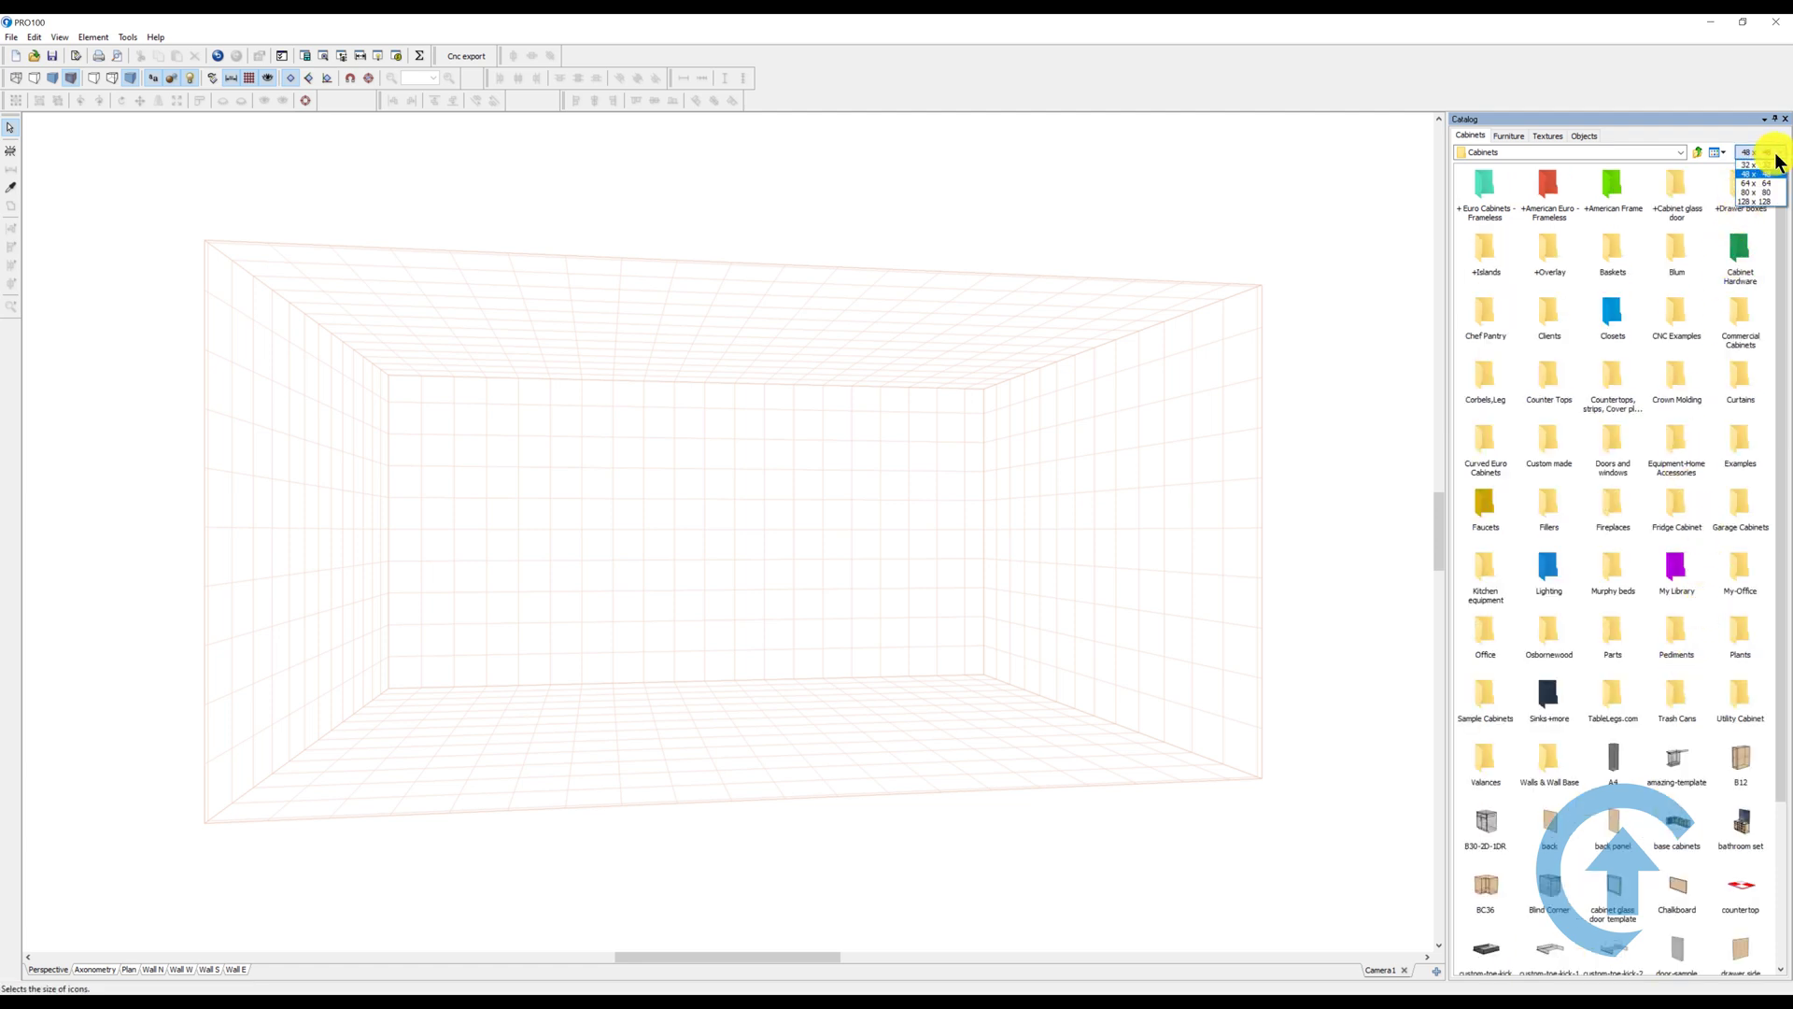
{"action": "left_click", "coordinate": [1761, 202]}
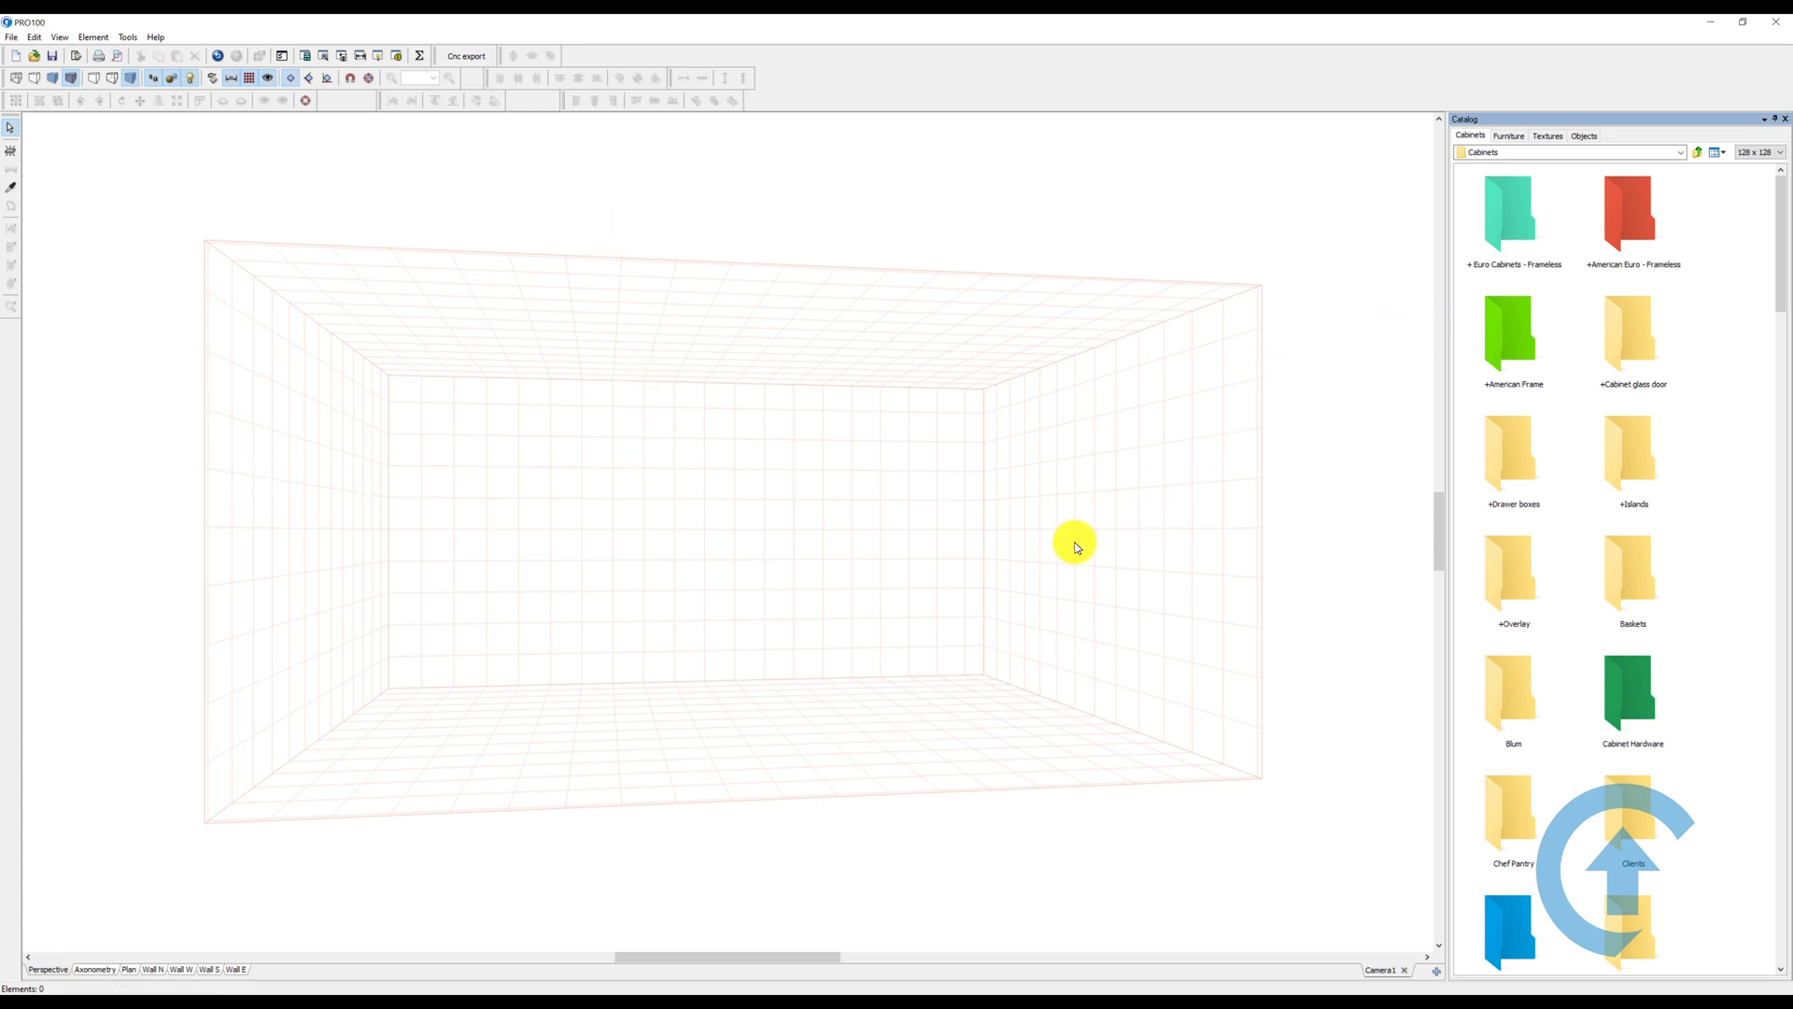
Insert a B18 from + Euro Cabinets - Frameless > Full Overlay-Box + Toekick > Base Cabinets.
{"action": "double_click", "coordinate": [1519, 209]}
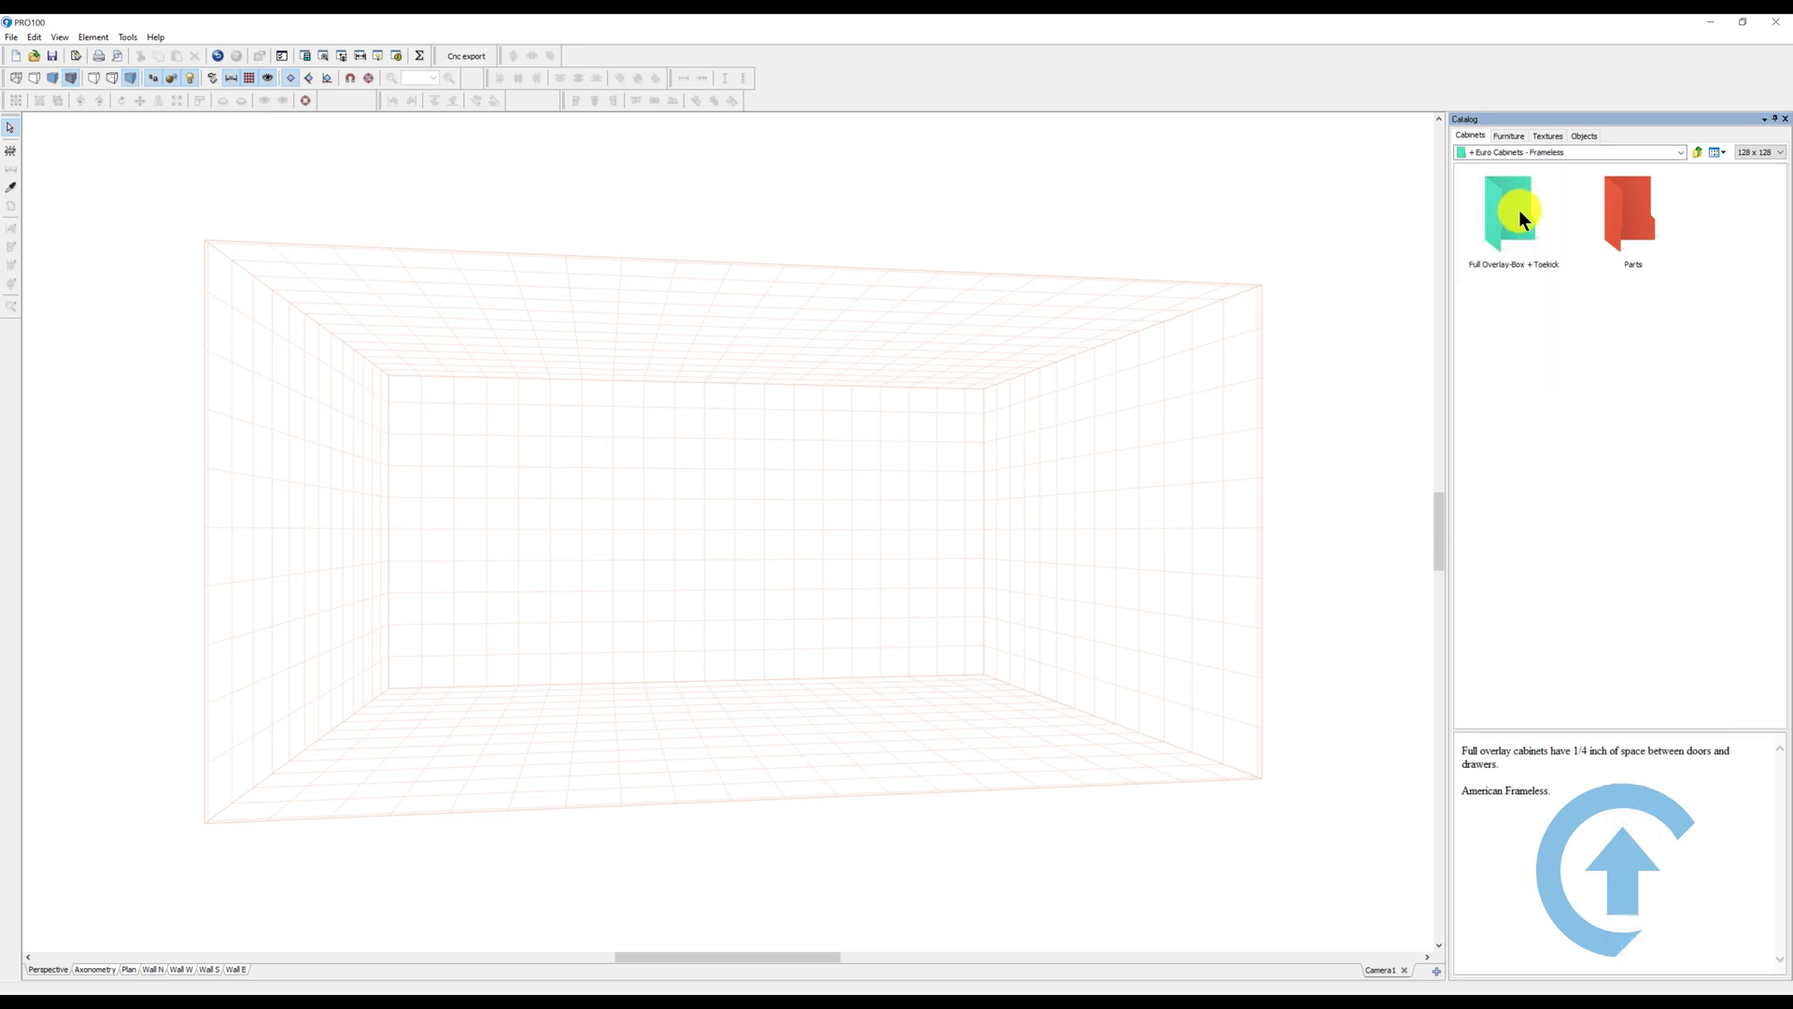
{"action": "double_click", "coordinate": [1518, 209]}
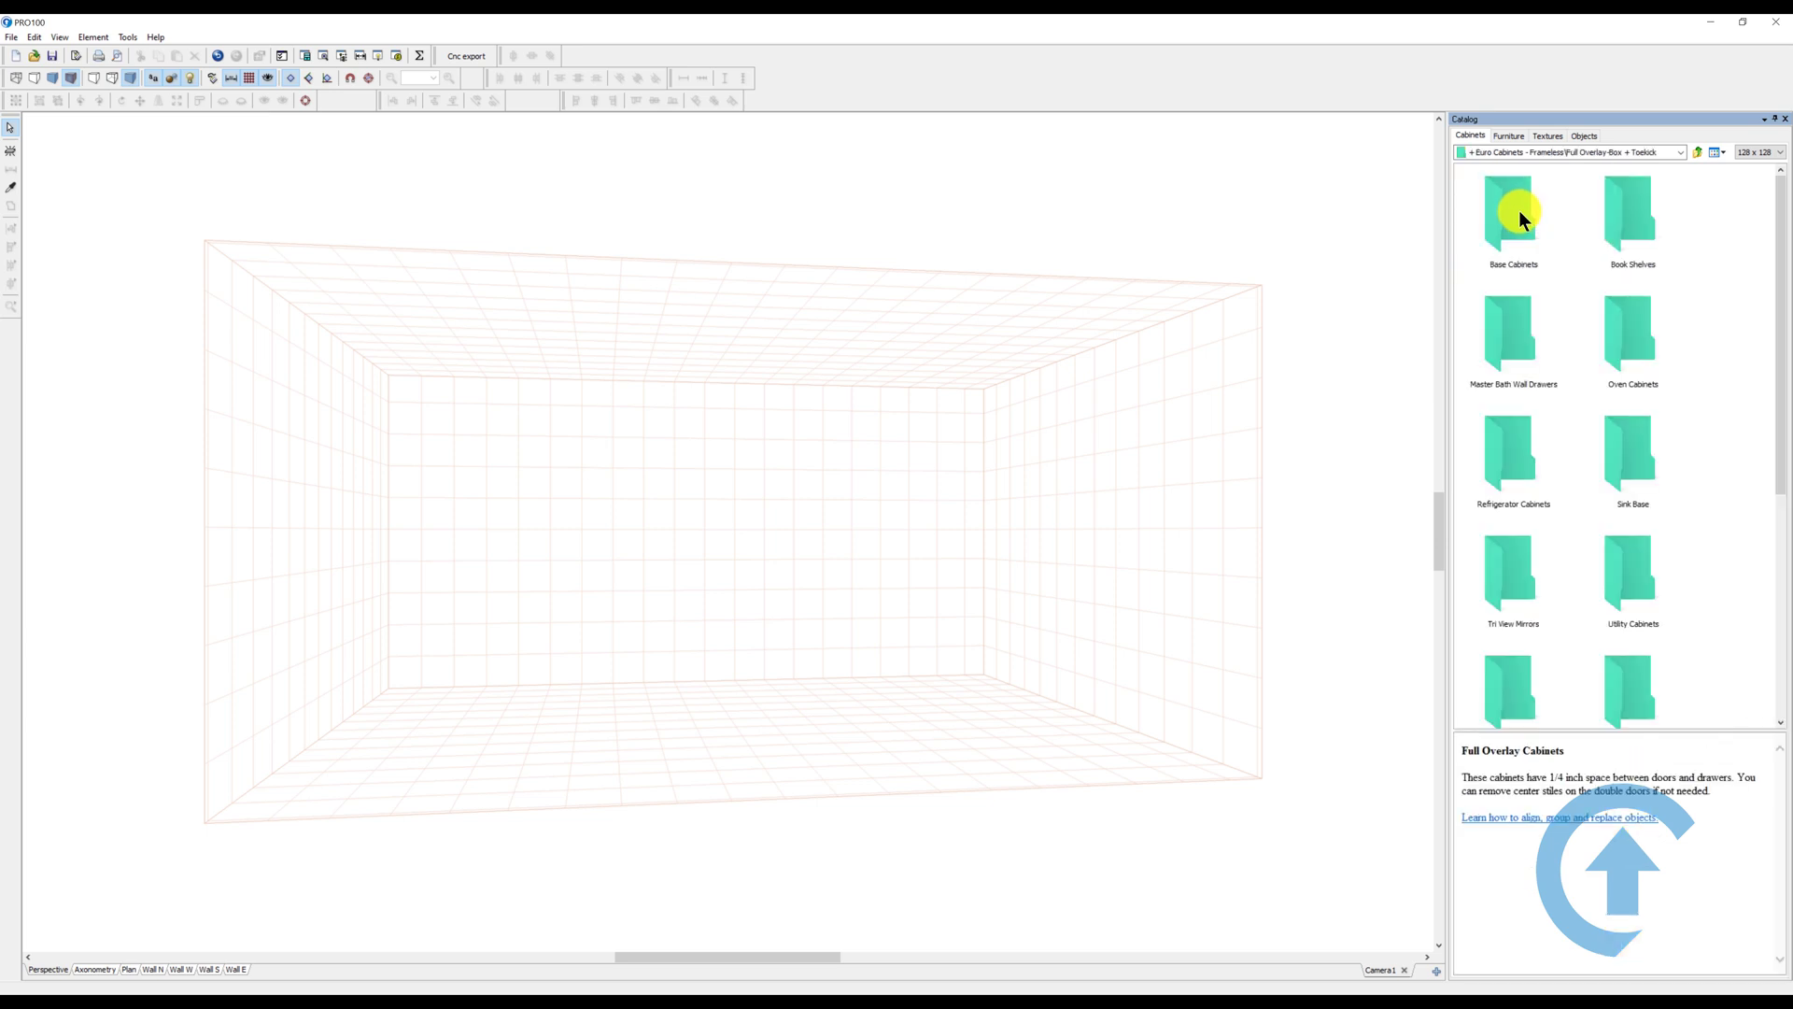
{"action": "double_click", "coordinate": [1516, 214]}
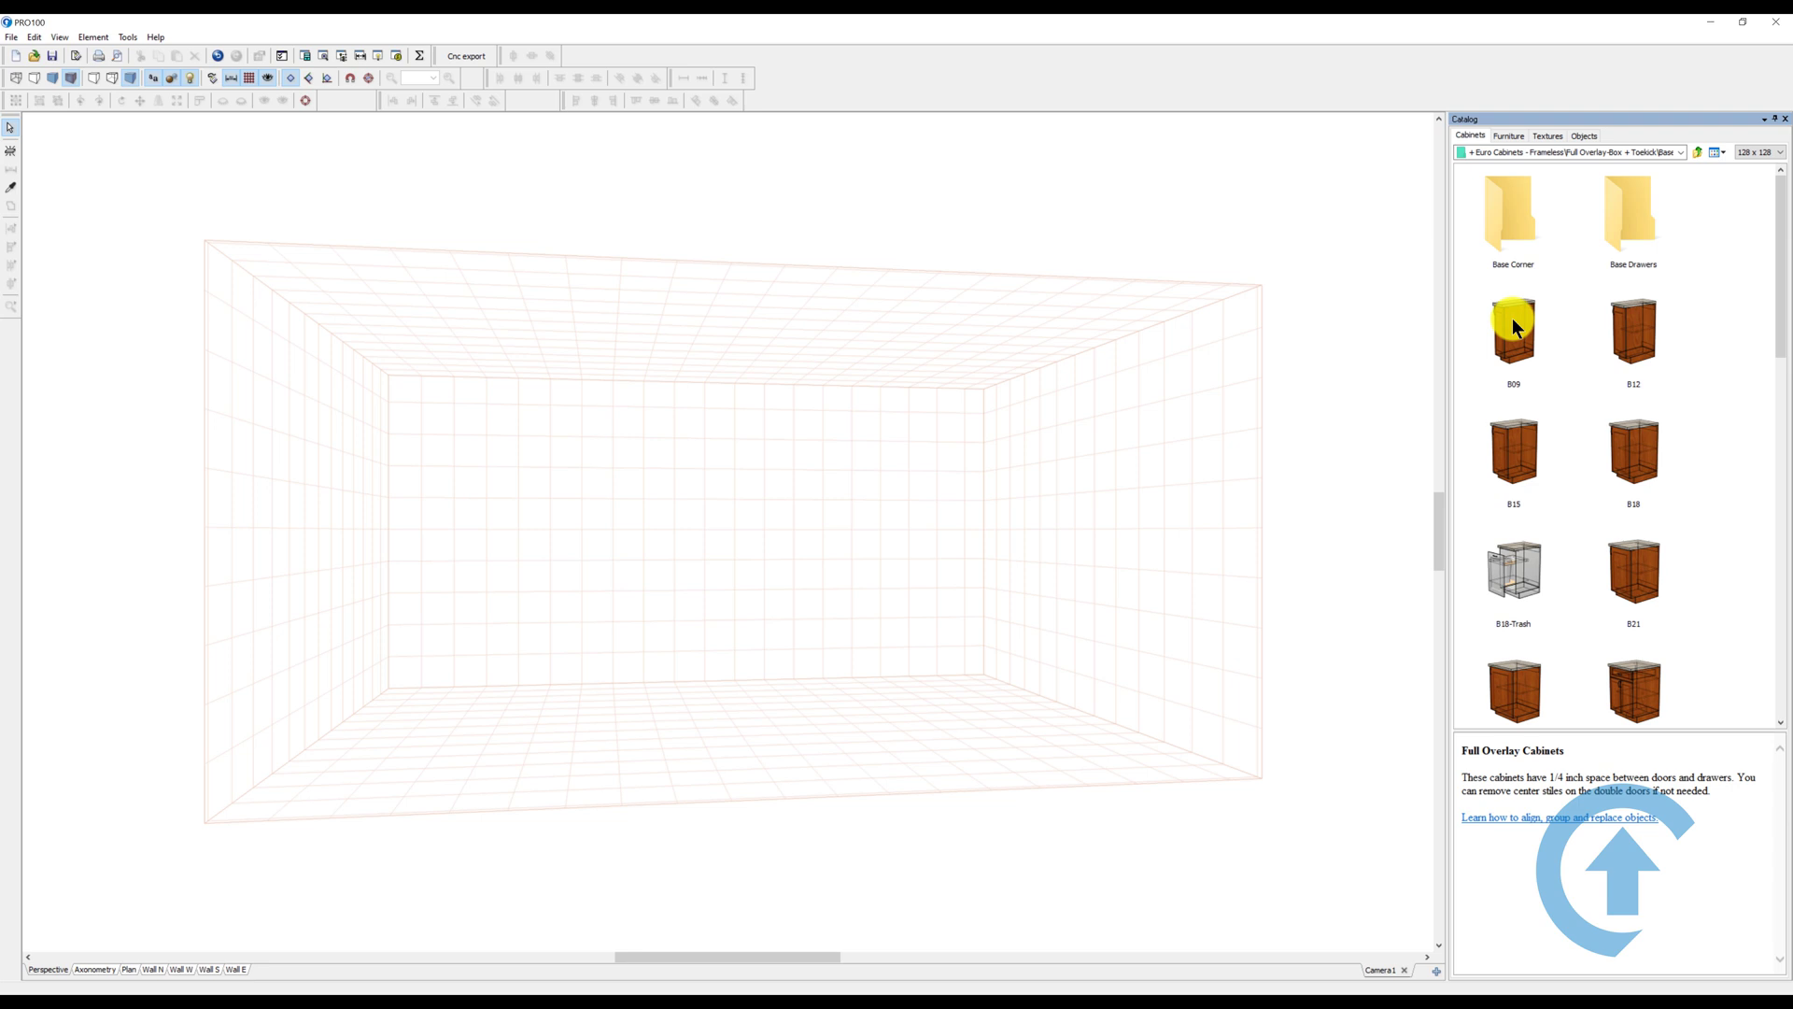
{"action": "double_click", "coordinate": [1627, 450]}
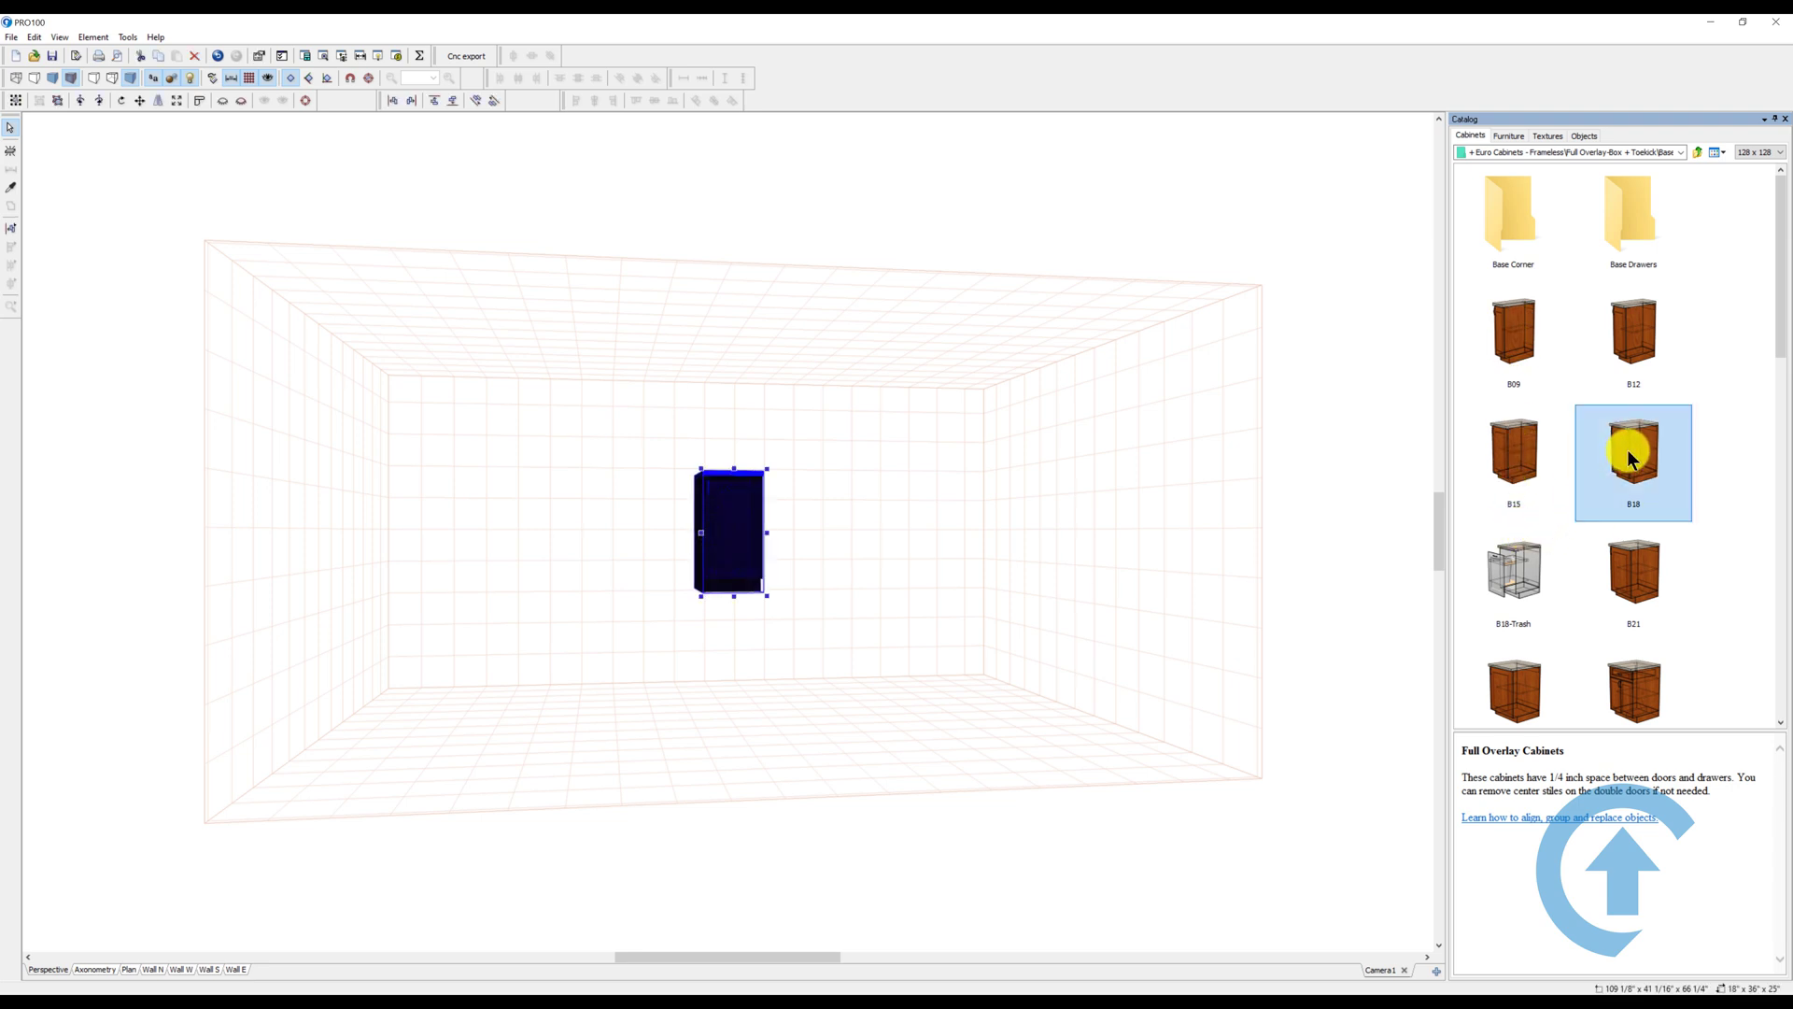
Move the B18 cabinet down onto the front of the room floor.
{"action": "middle_click_drag", "start_coordinate": [1137, 580], "coordinate": [1129, 616]}
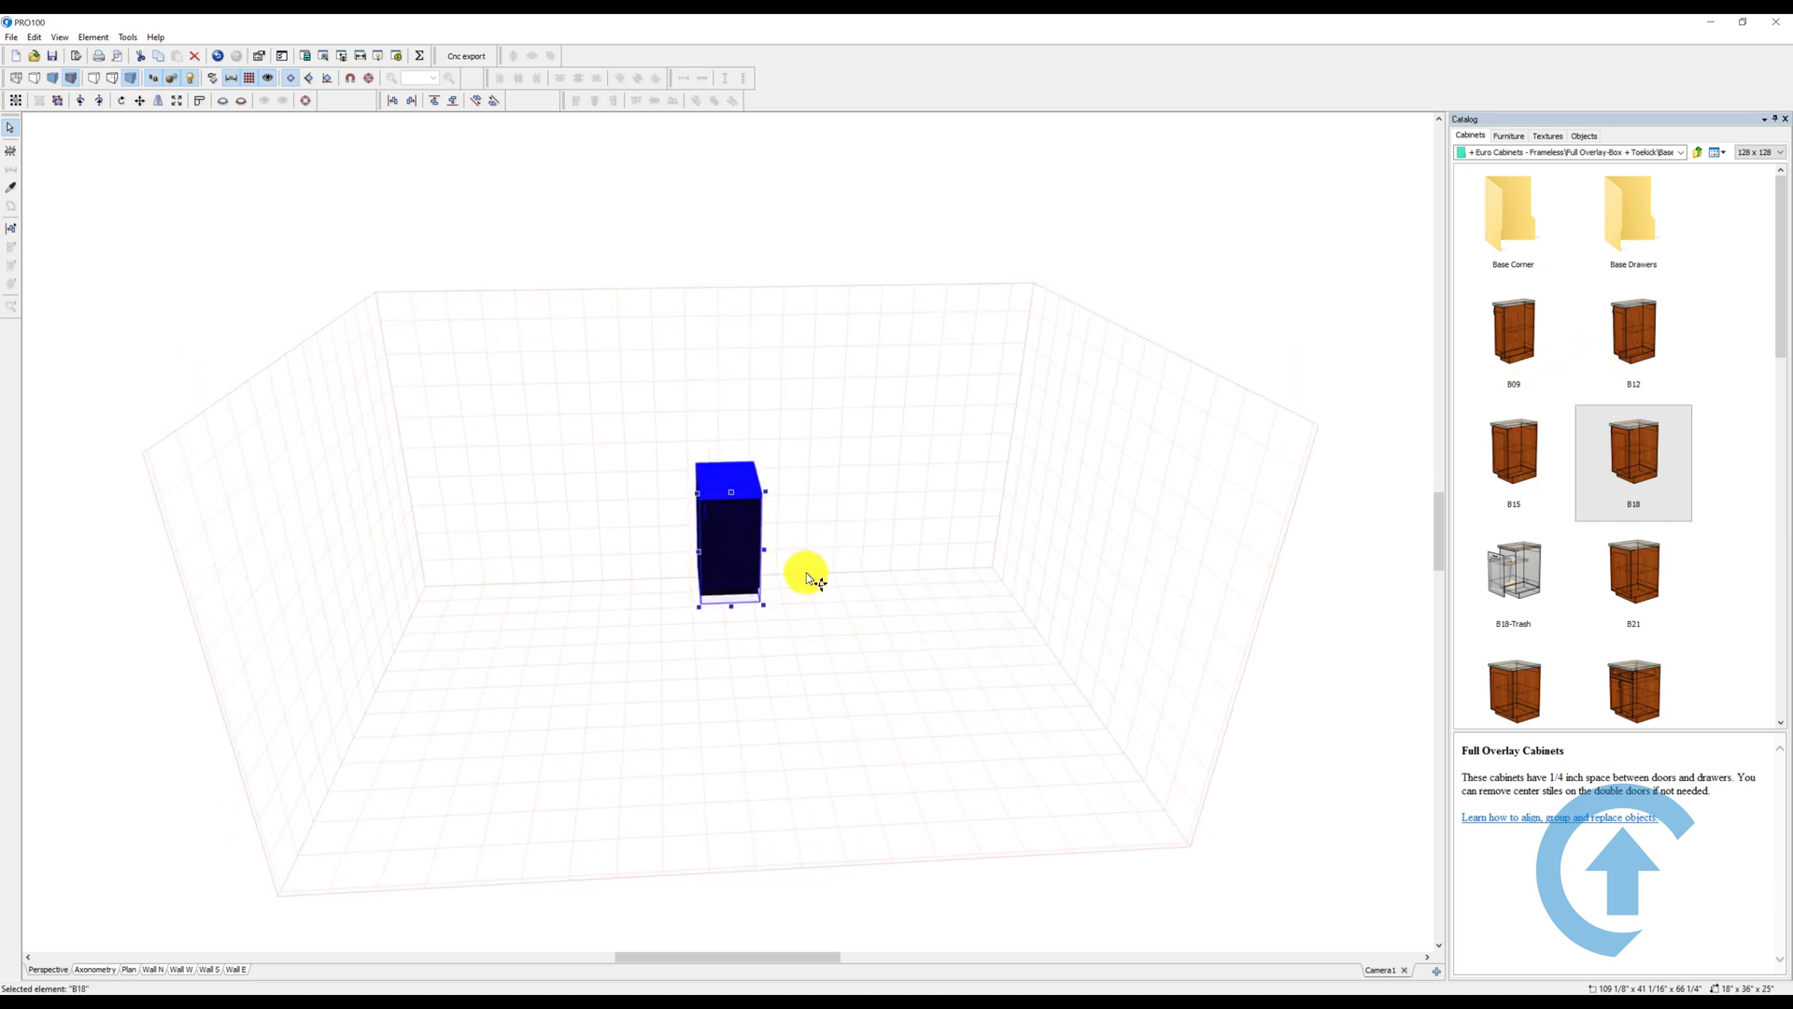
{"action": "middle_click_drag", "start_coordinate": [804, 580], "coordinate": [812, 508]}
{"action": "left_click", "coordinate": [808, 502]}
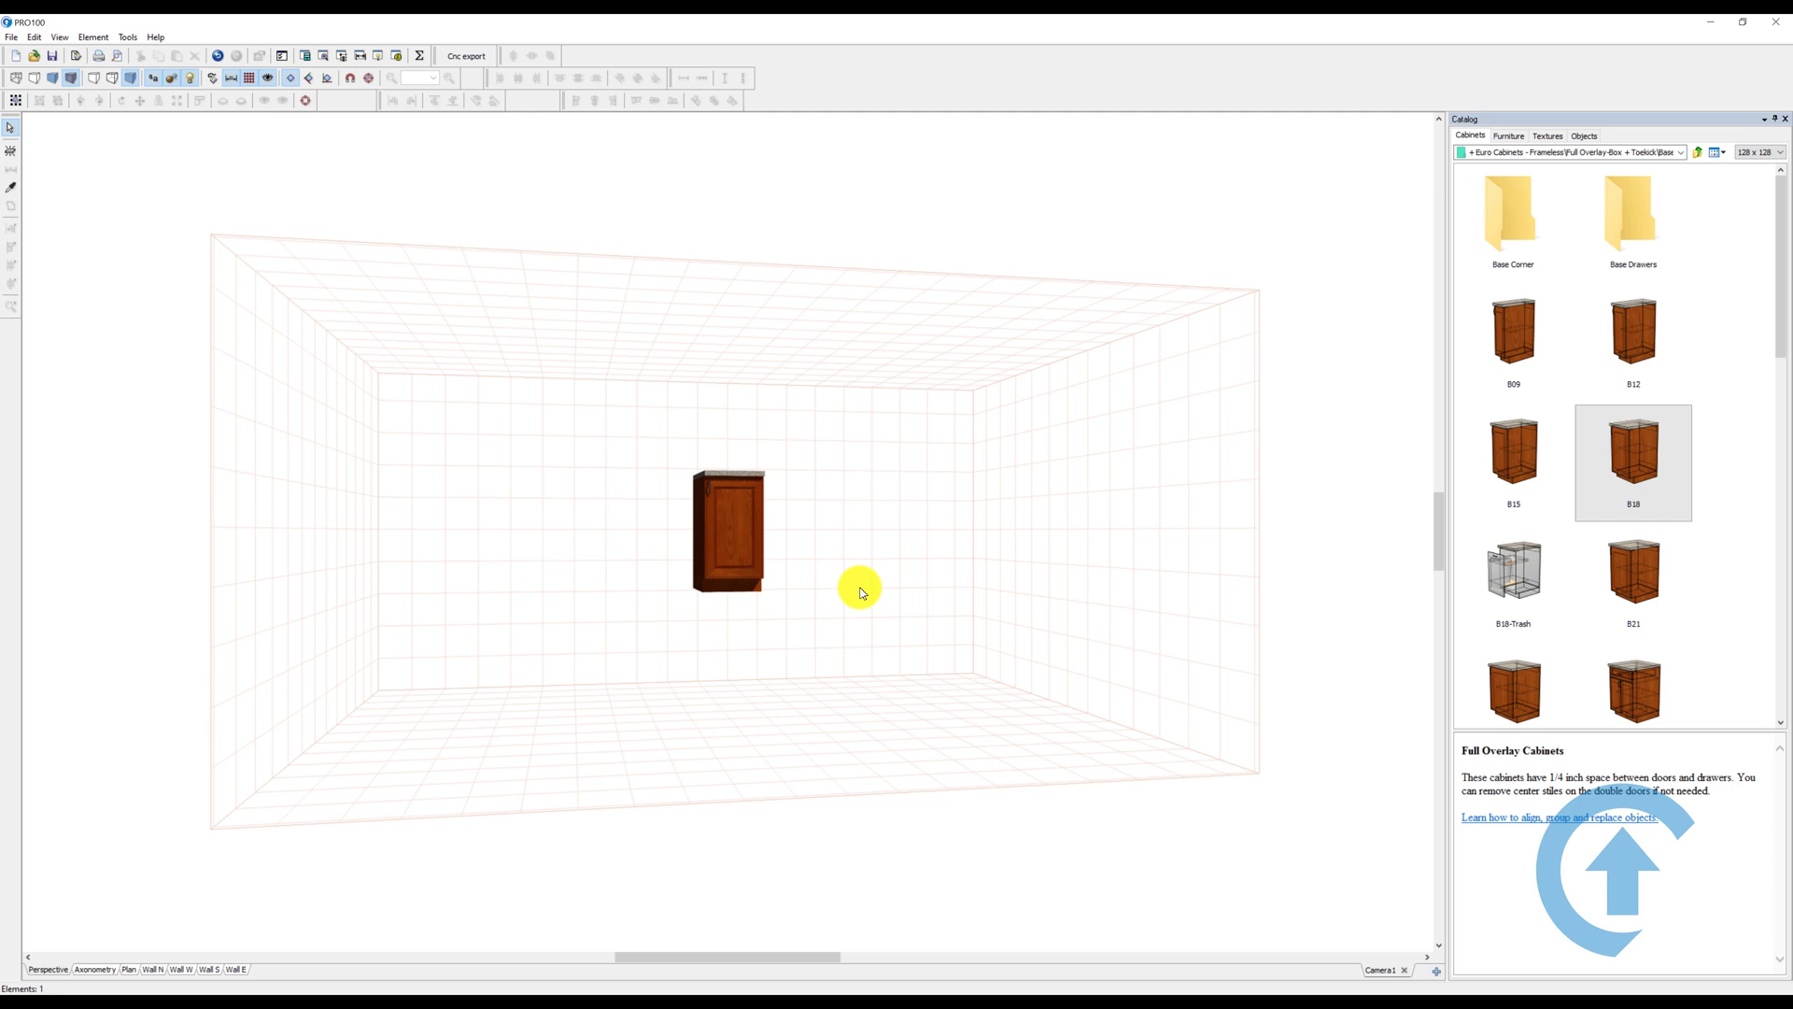
{"action": "middle_click_drag", "start_coordinate": [856, 589], "coordinate": [845, 581]}
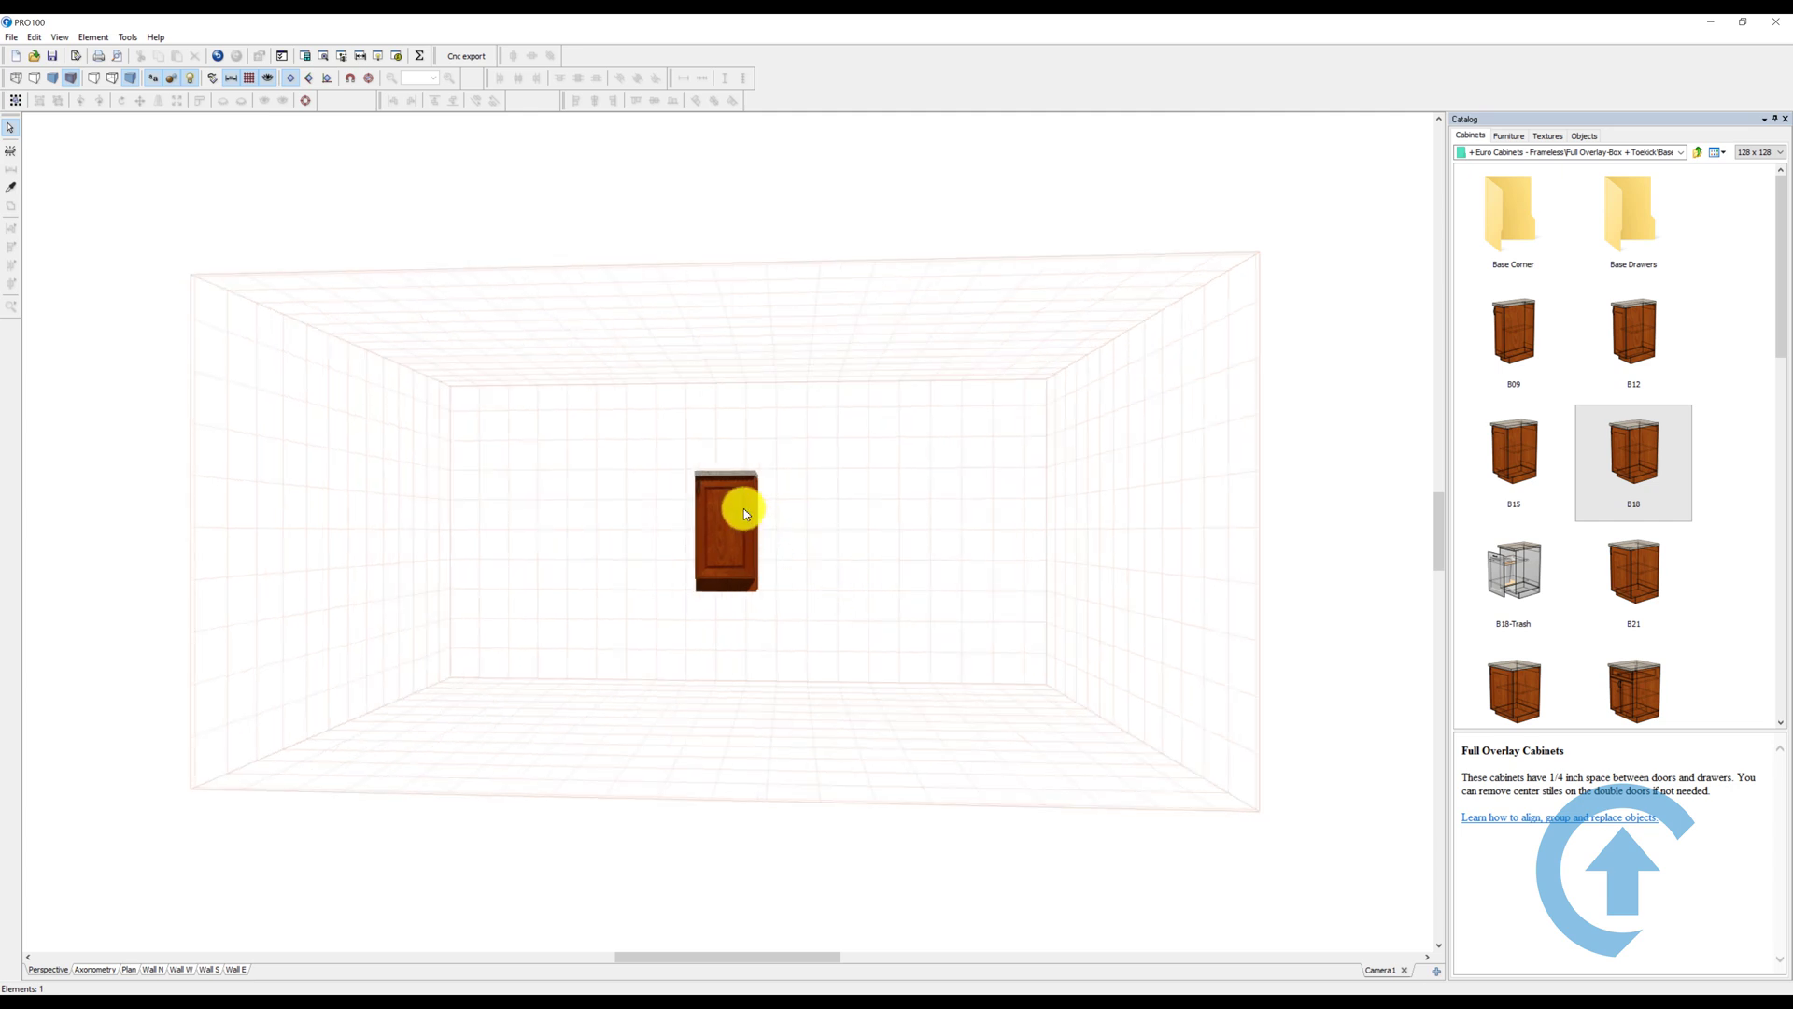
{"action": "left_click_drag", "start_coordinate": [738, 494], "coordinate": [714, 686]}
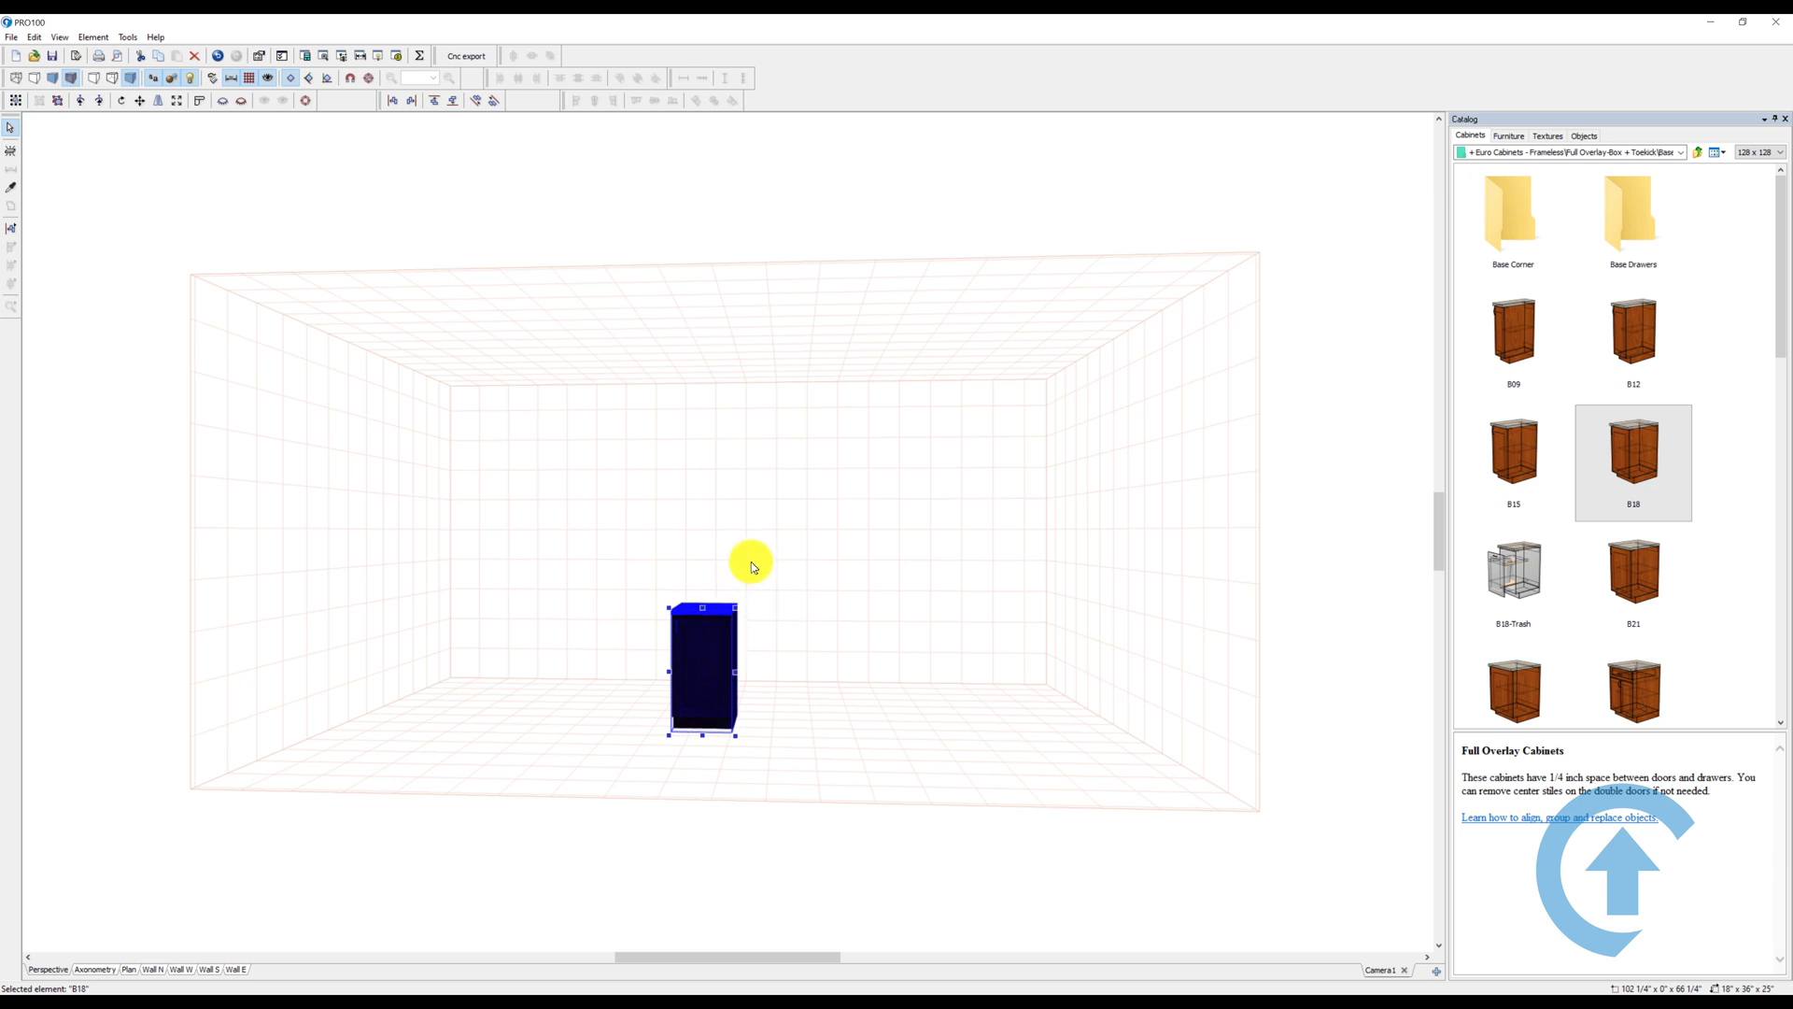
Turn on photorealistic display and settle the cabinet slightly back on the floor.
{"action": "left_click", "coordinate": [187, 77]}
{"action": "scroll", "coordinate": [658, 583], "scroll_direction": "up", "scroll_amount": 3}
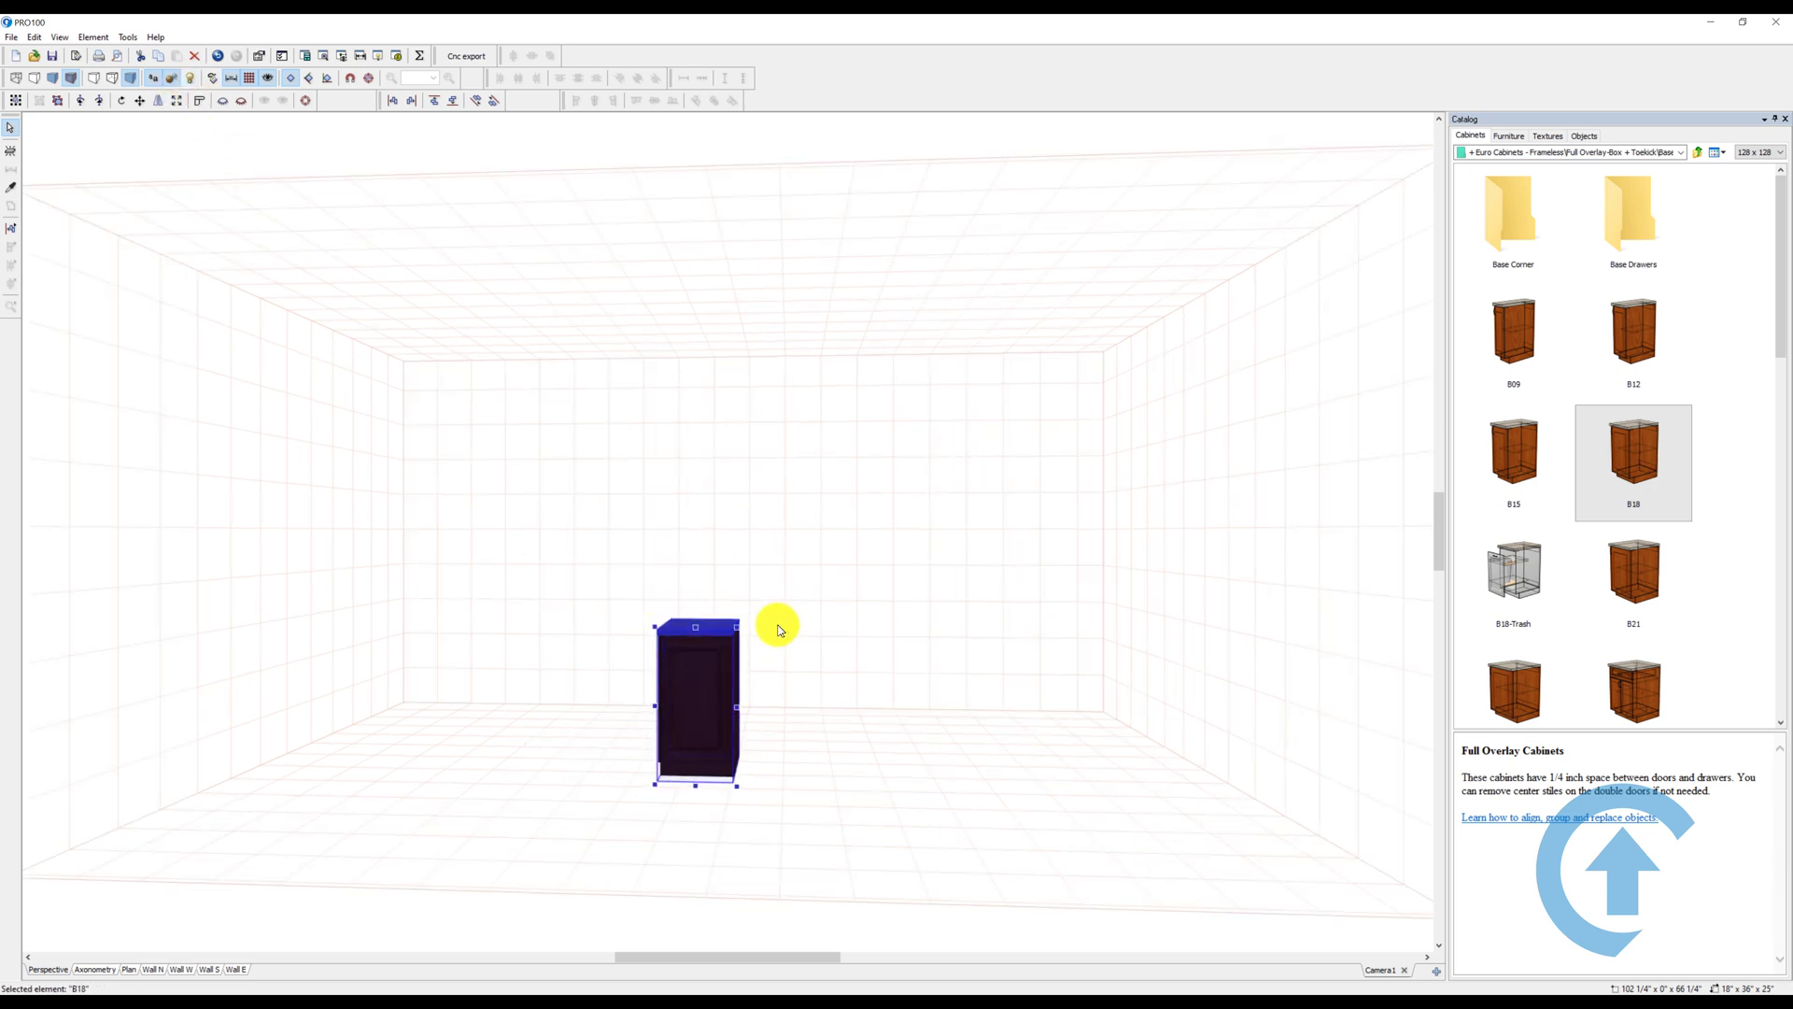
{"action": "mouse_move", "coordinate": [706, 720]}
{"action": "left_mouse_down"}
{"action": "mouse_move", "coordinate": [708, 686]}
{"action": "mouse_move", "coordinate": [703, 727]}
{"action": "left_mouse_up"}
{"action": "left_click", "coordinate": [758, 705]}
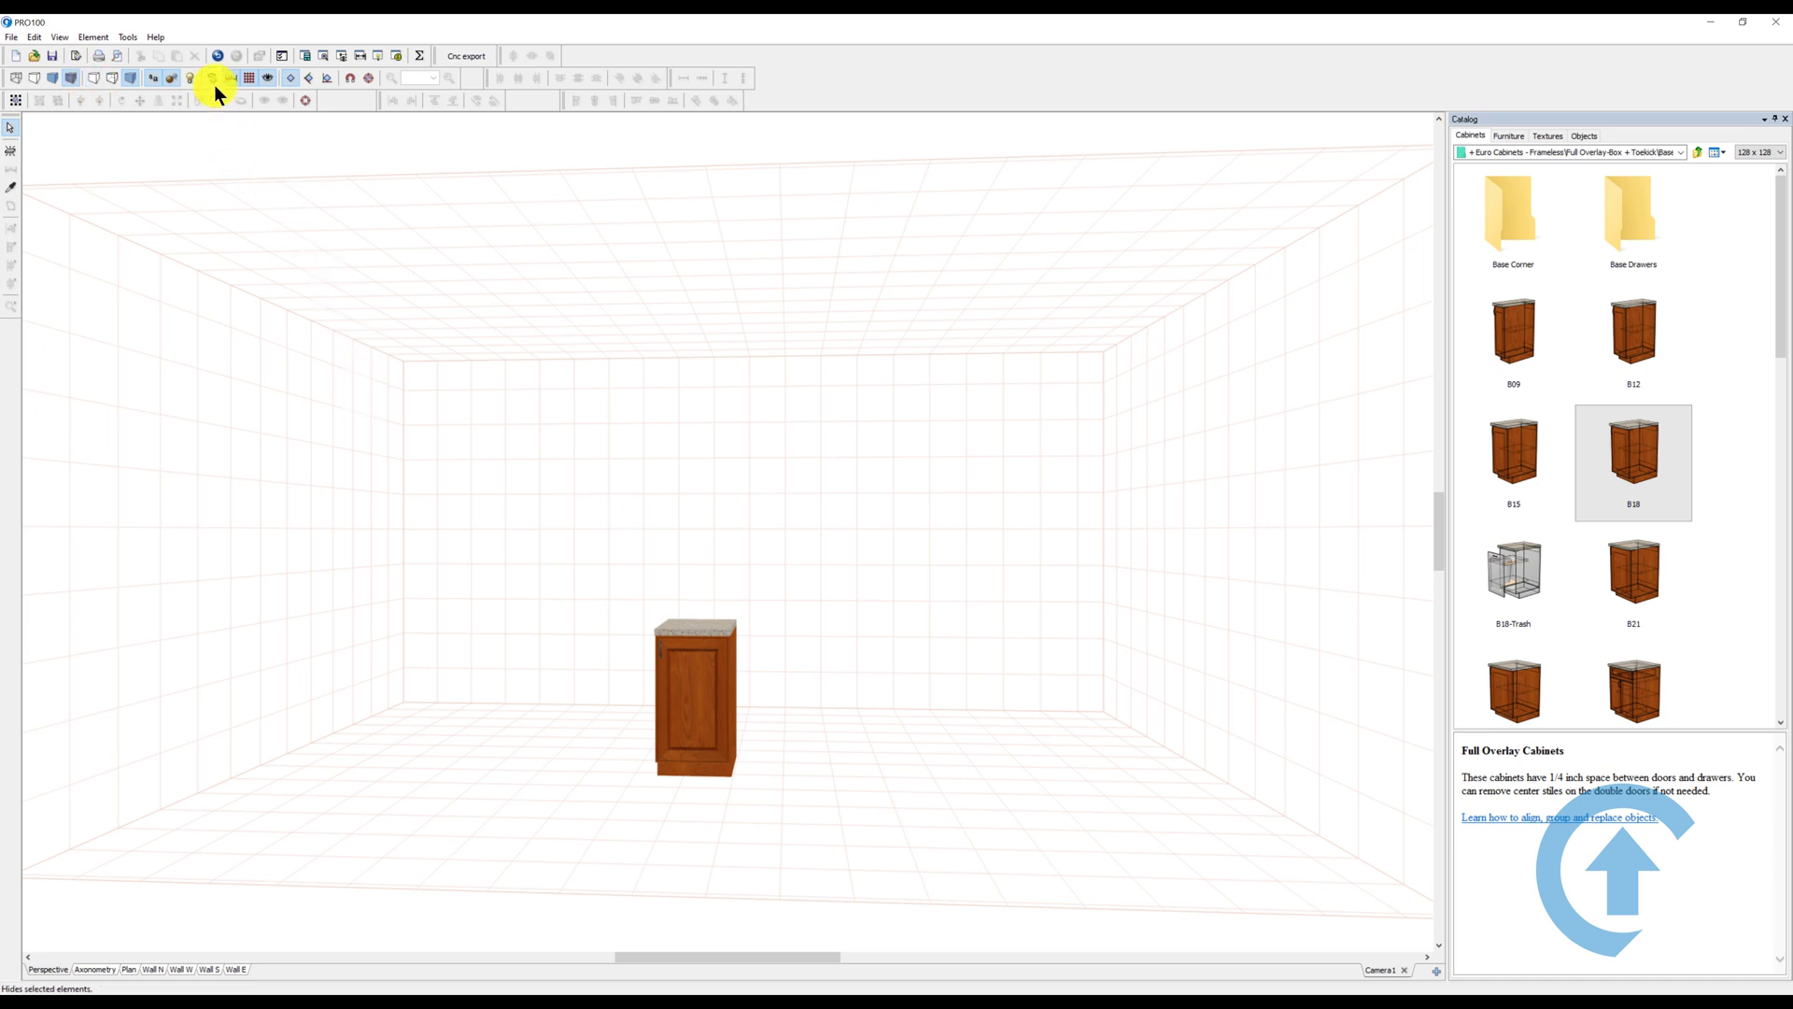
Select the B18 cabinet and copy it from its context actions.
{"action": "left_click", "coordinate": [268, 78]}
{"action": "left_click", "coordinate": [703, 660]}
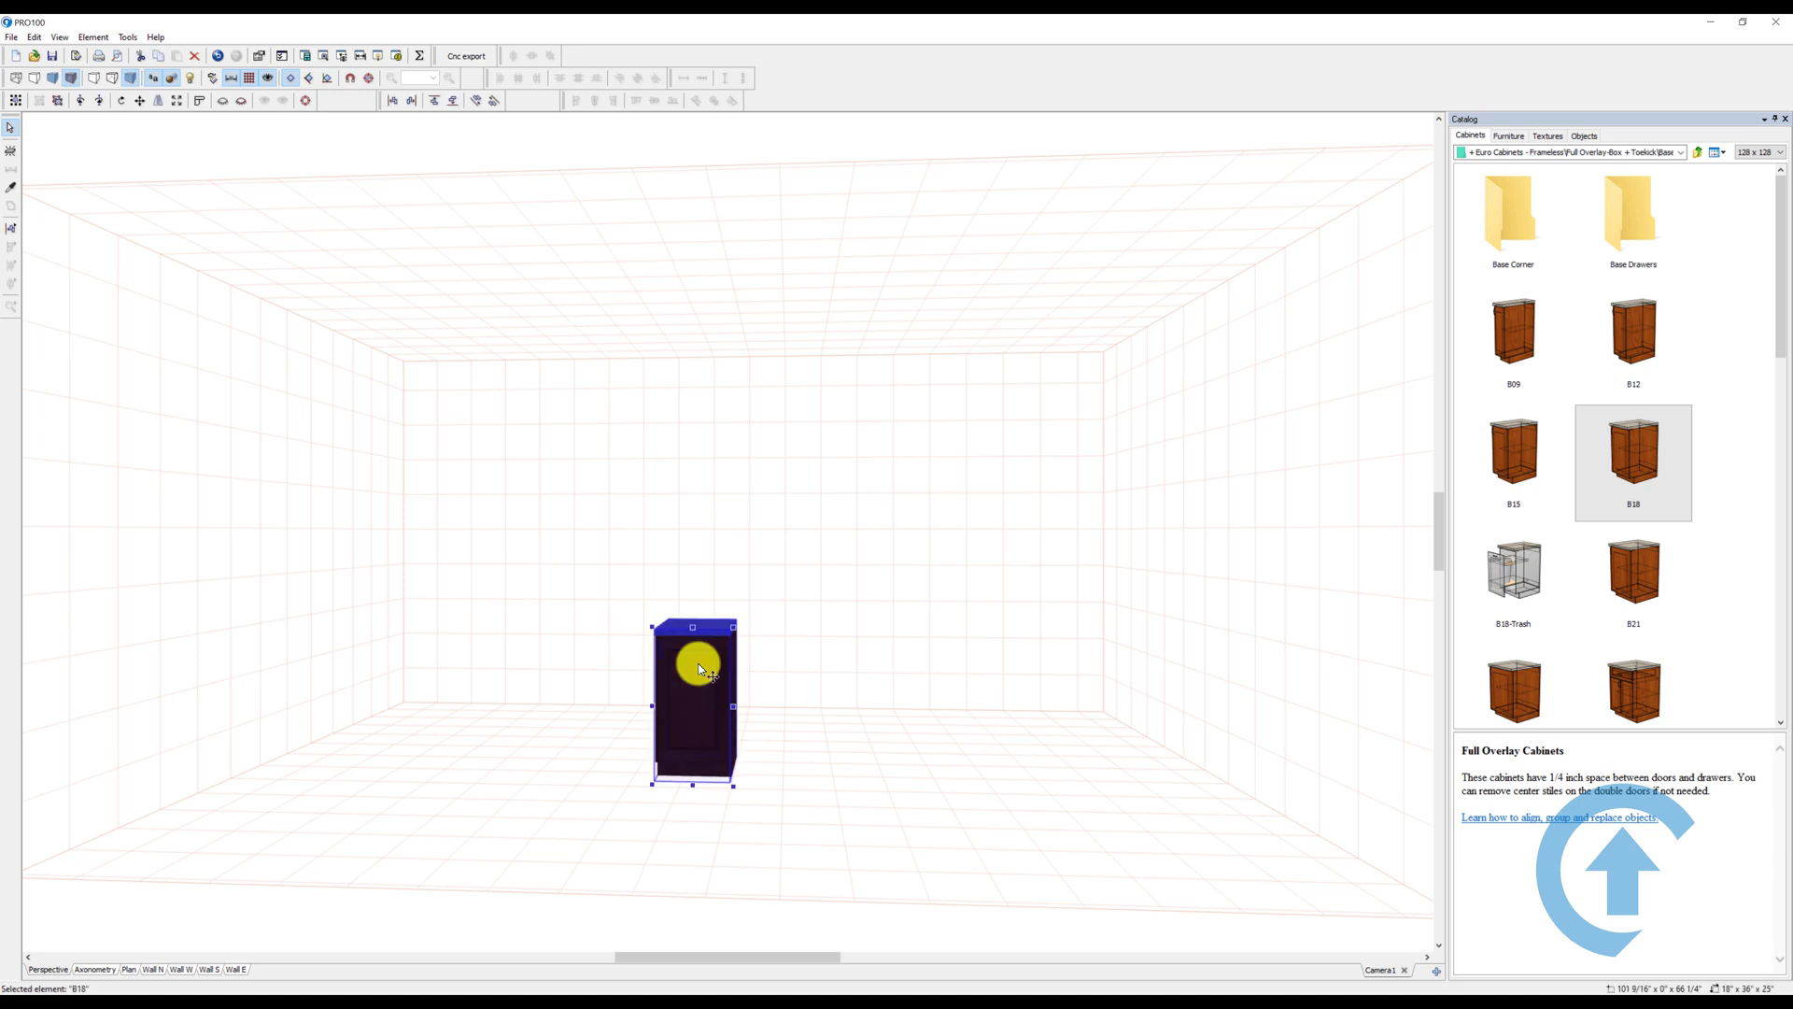
{"action": "right_click", "coordinate": [699, 668]}
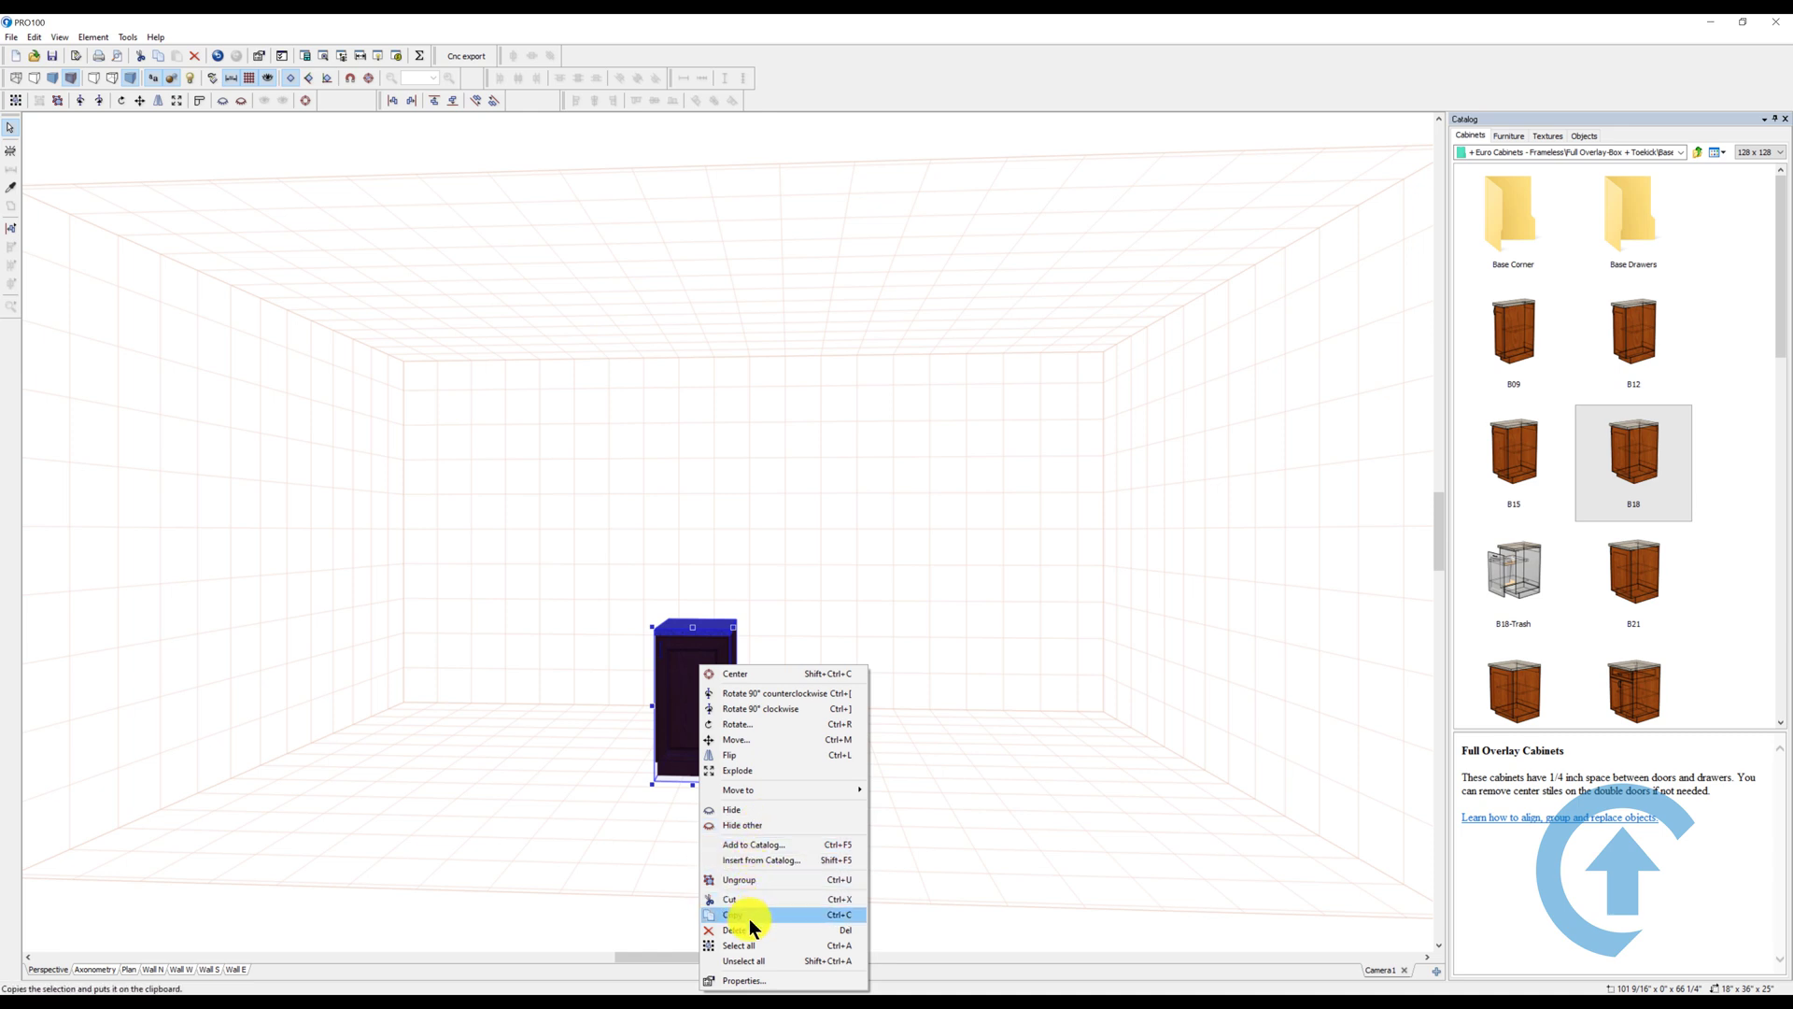
{"action": "left_click", "coordinate": [826, 603]}
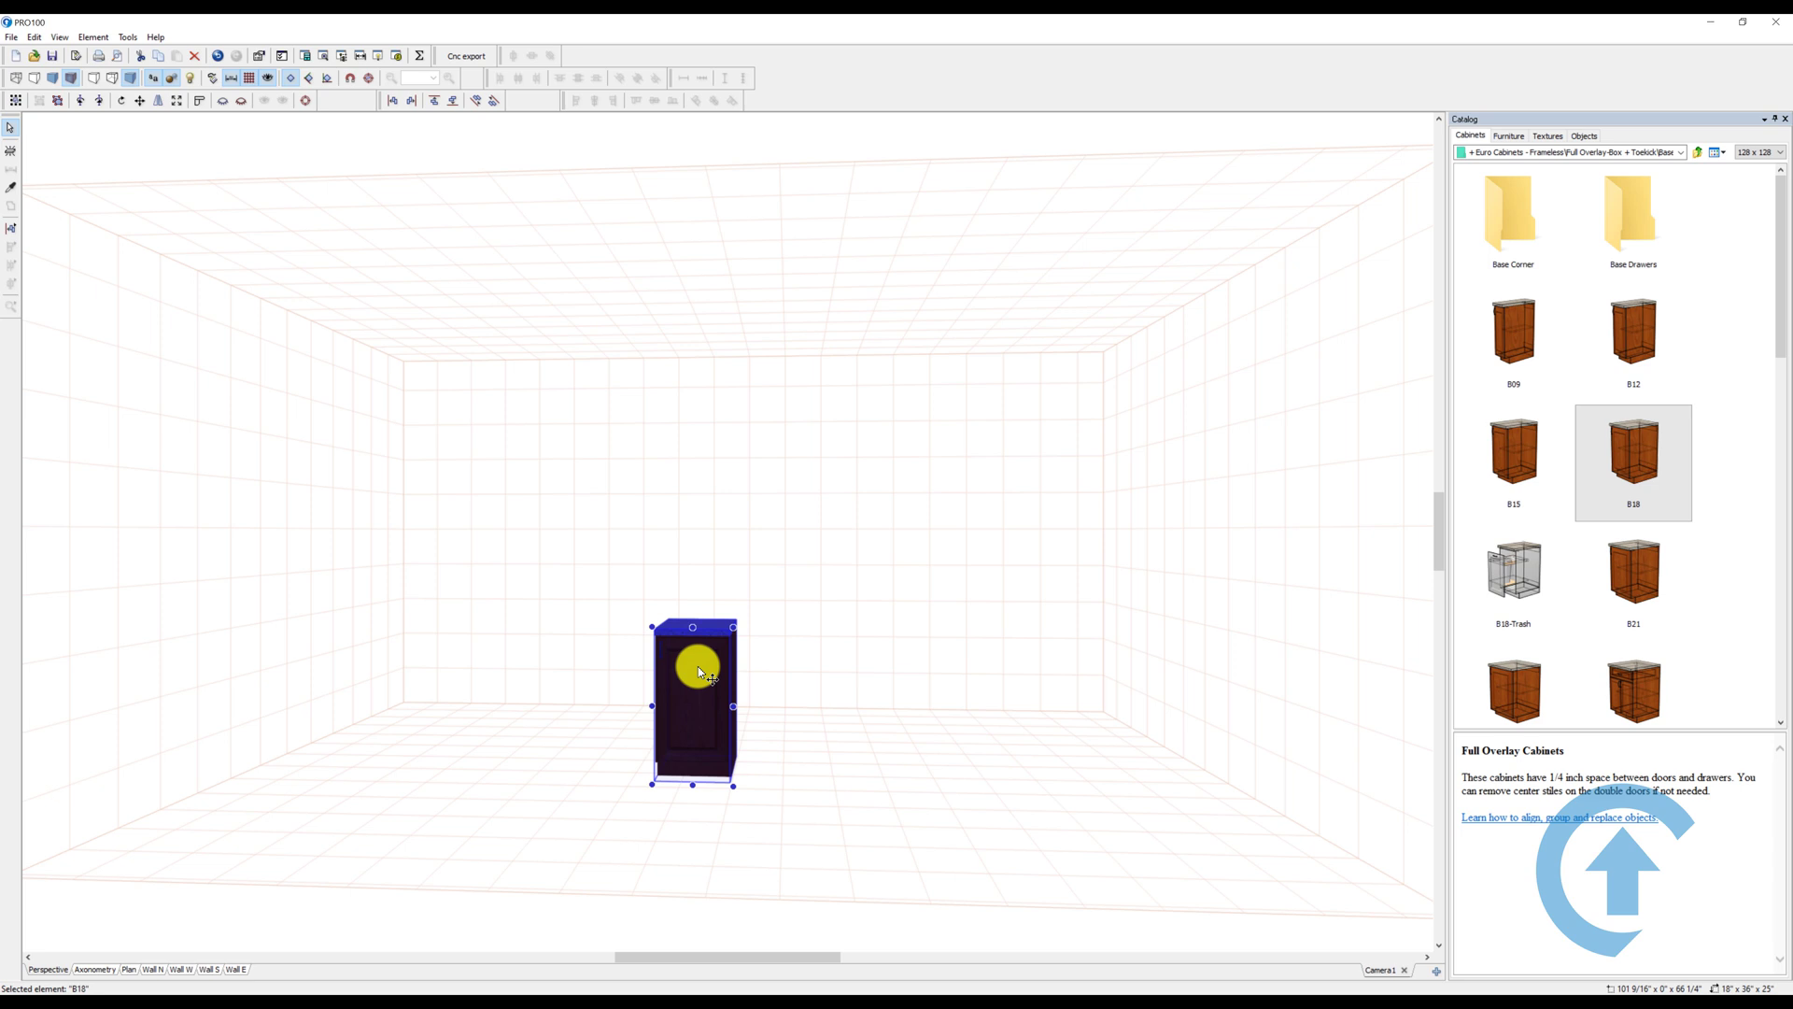
Shift the B18 cabinet back into the room, then forward toward the viewer.
{"action": "left_click_drag", "start_coordinate": [697, 668], "coordinate": [714, 512]}
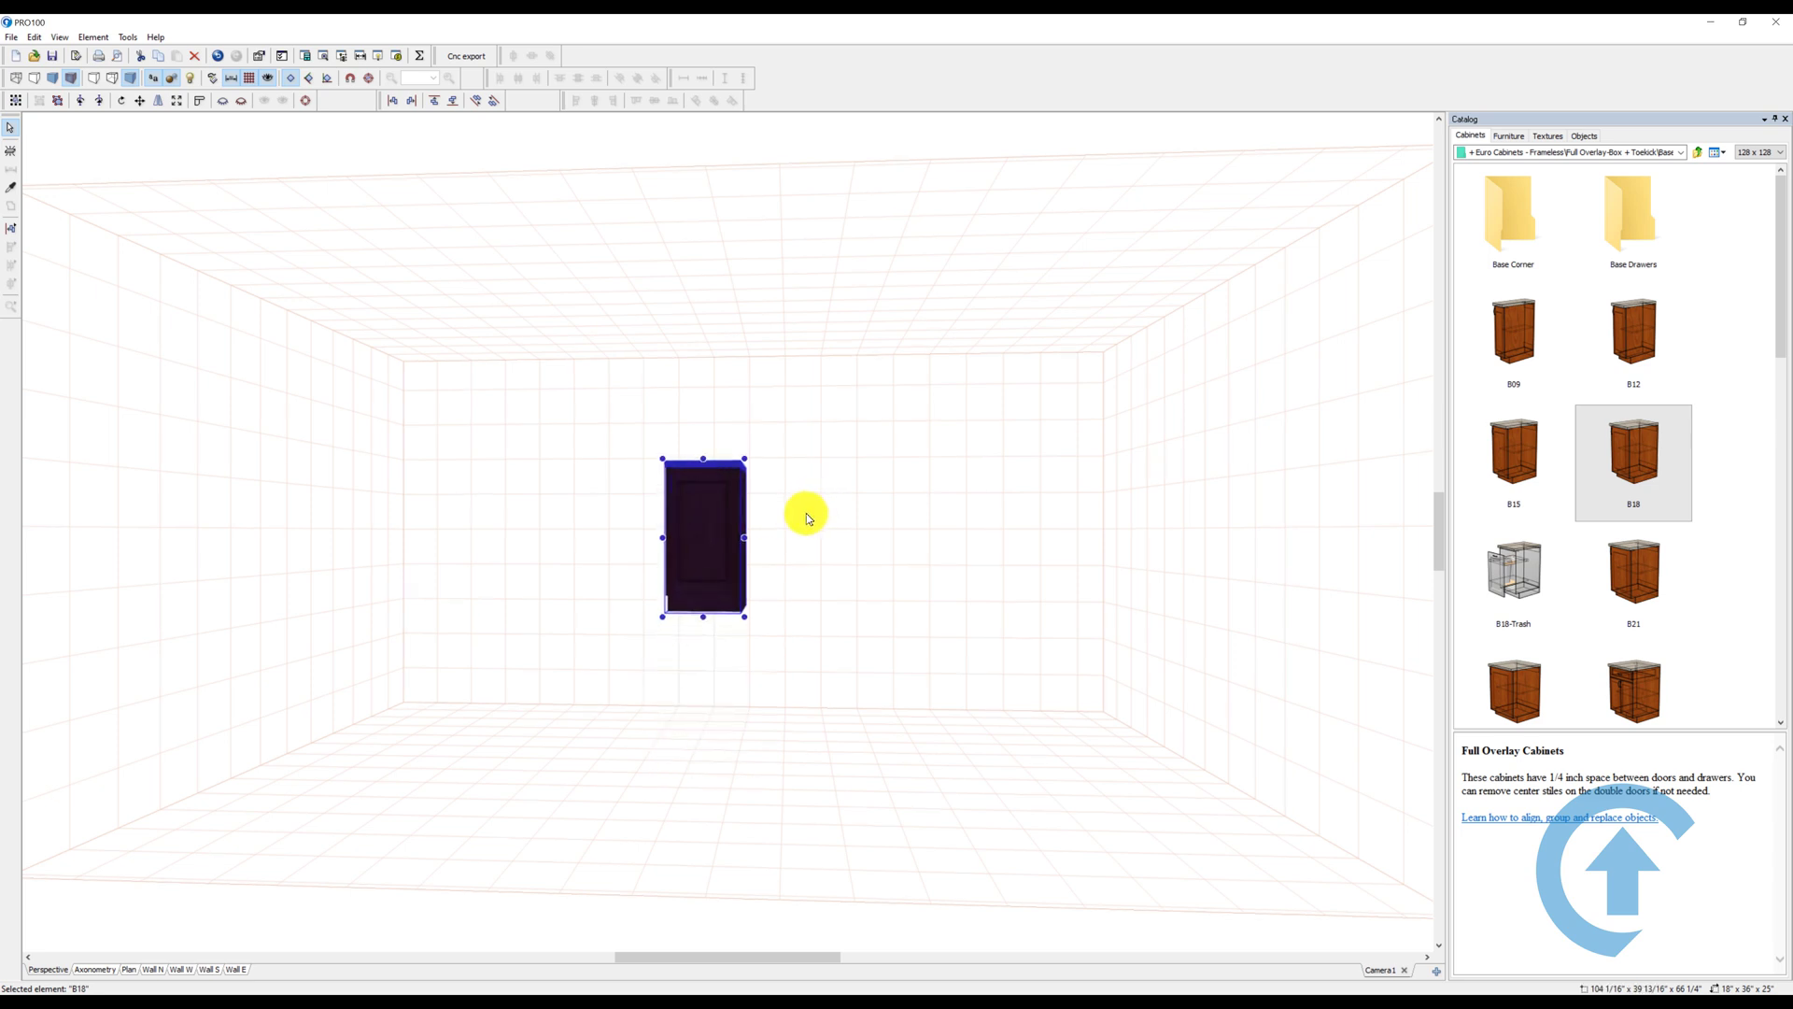
{"action": "left_click", "coordinate": [841, 592]}
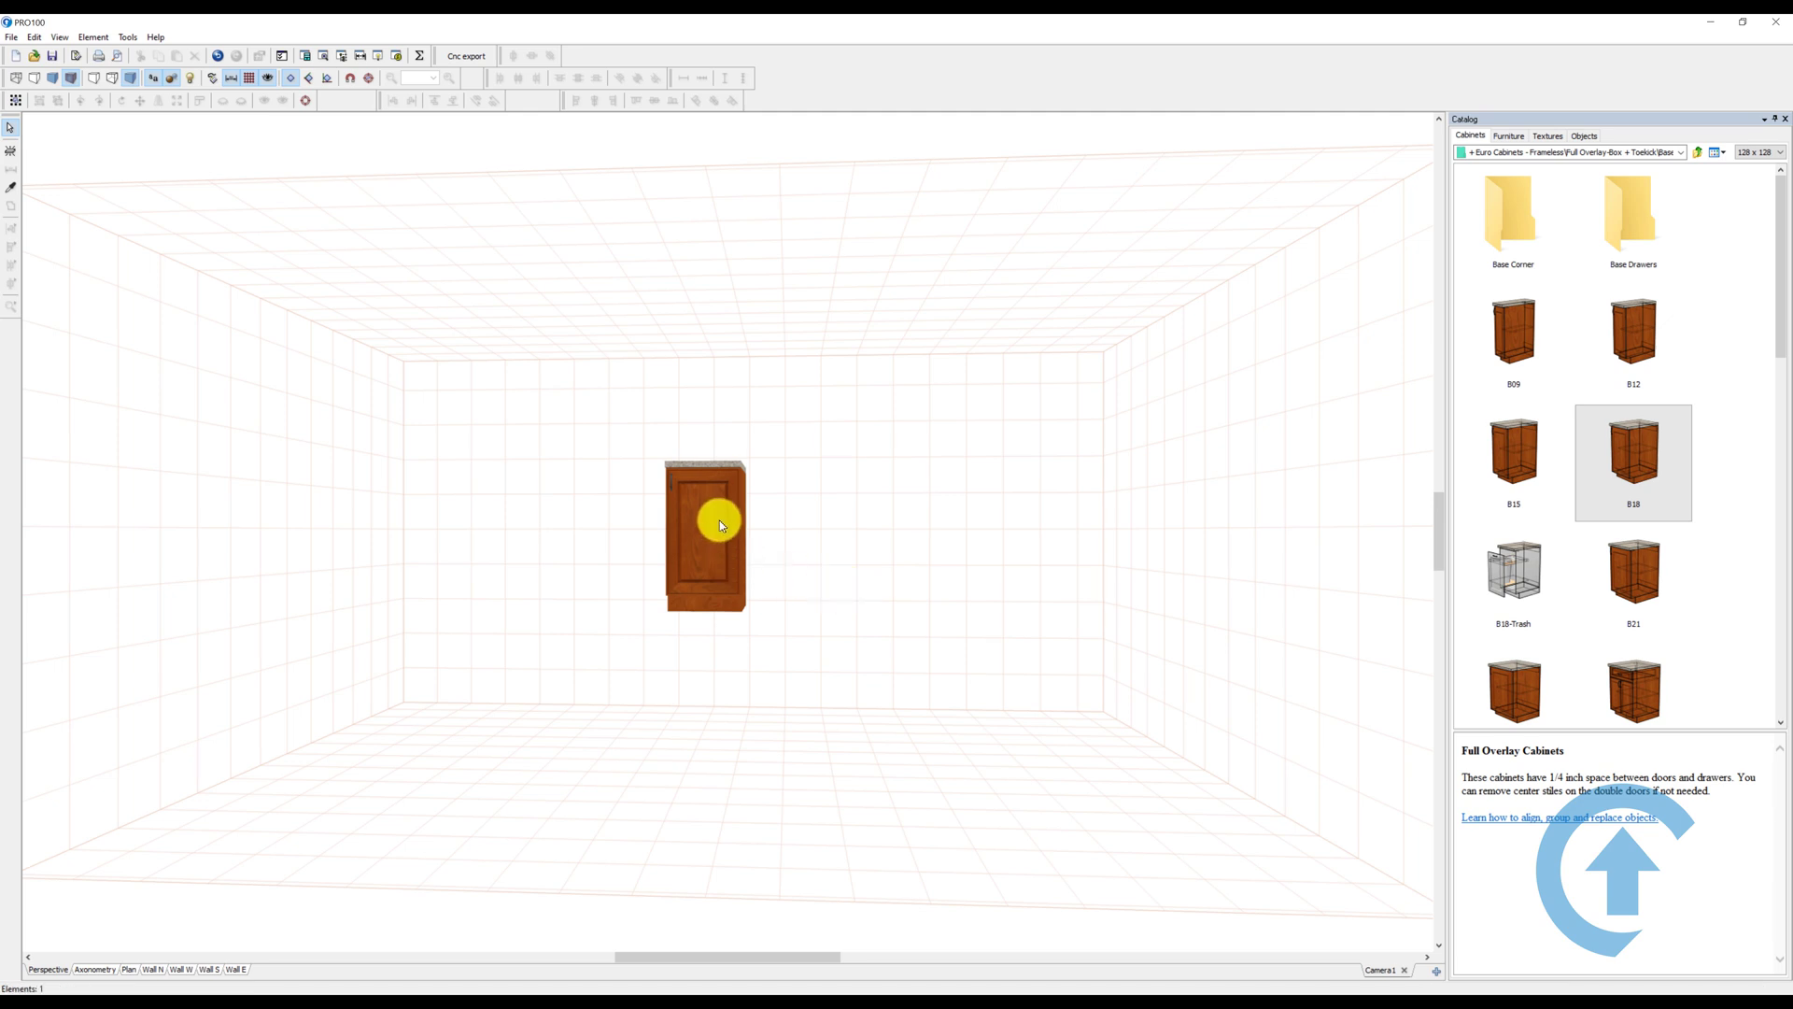
{"action": "left_click_drag", "start_coordinate": [720, 490], "coordinate": [644, 816]}
{"action": "left_click", "coordinate": [797, 717]}
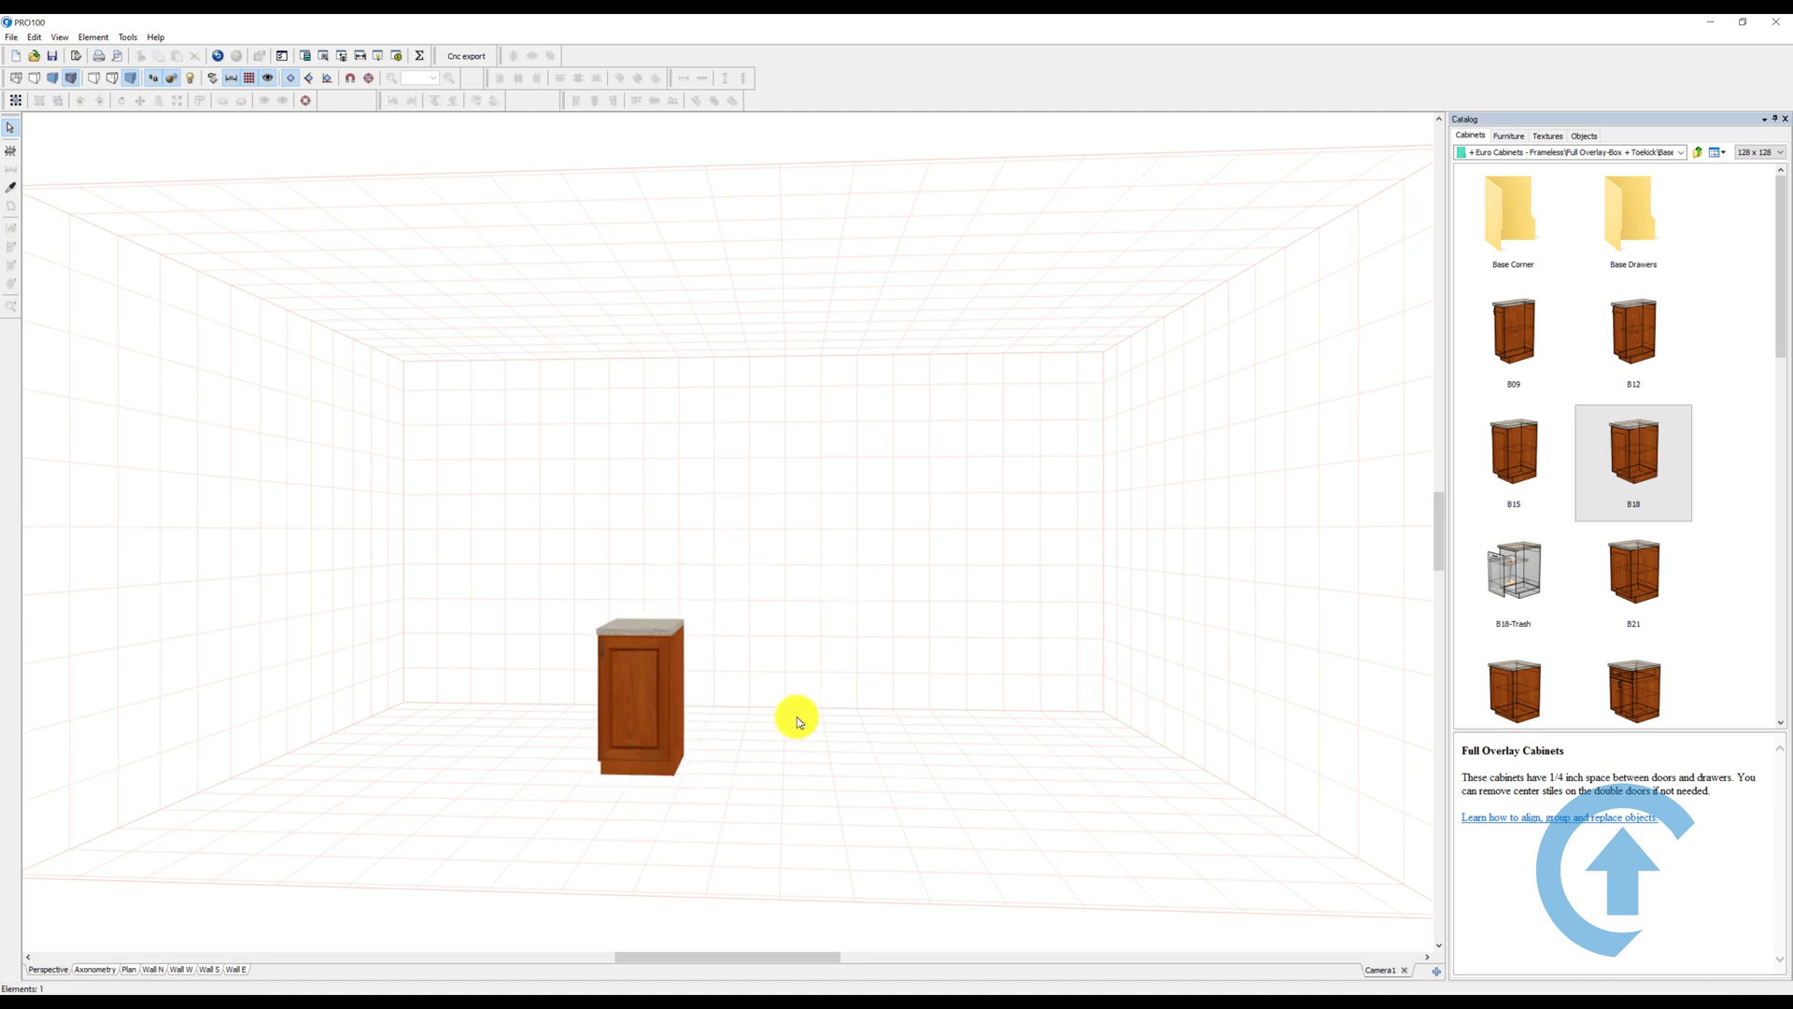
Drag the B18 cabinet into the back-left room corner and switch to Plan view.
{"action": "right_click_drag", "start_coordinate": [821, 708], "coordinate": [805, 762]}
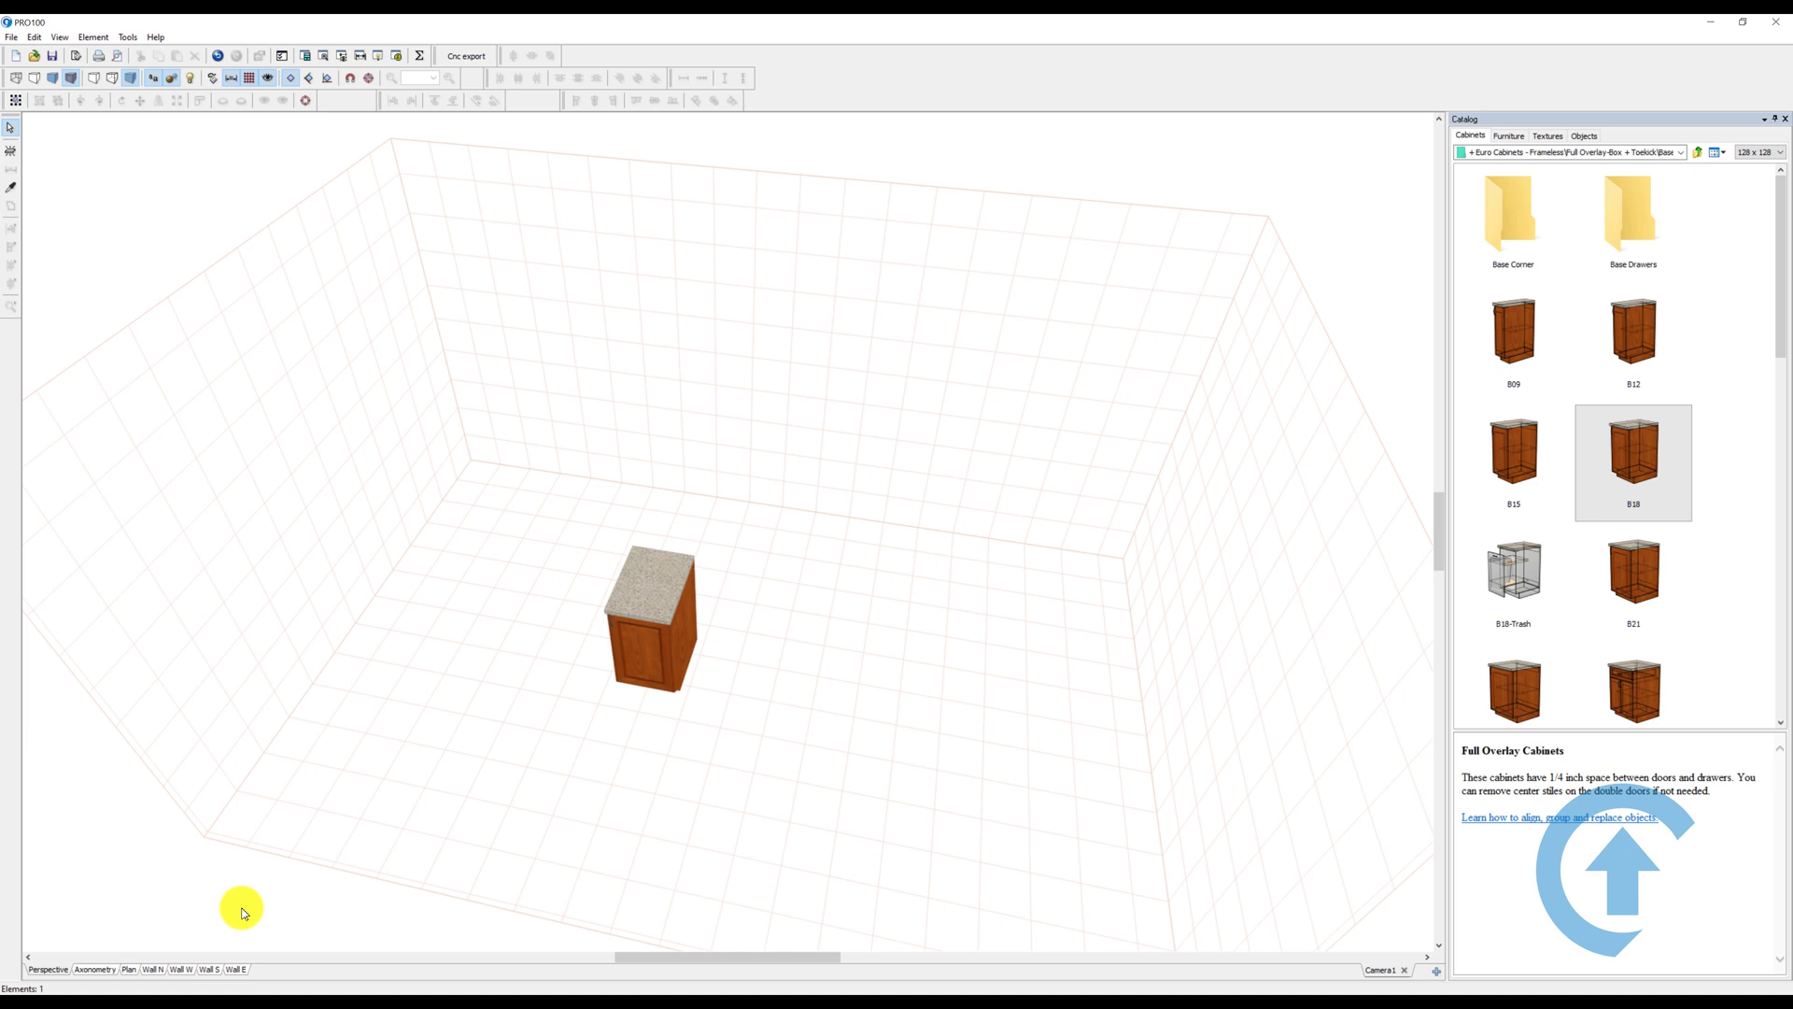
{"action": "right_click_drag", "start_coordinate": [240, 905], "coordinate": [344, 868]}
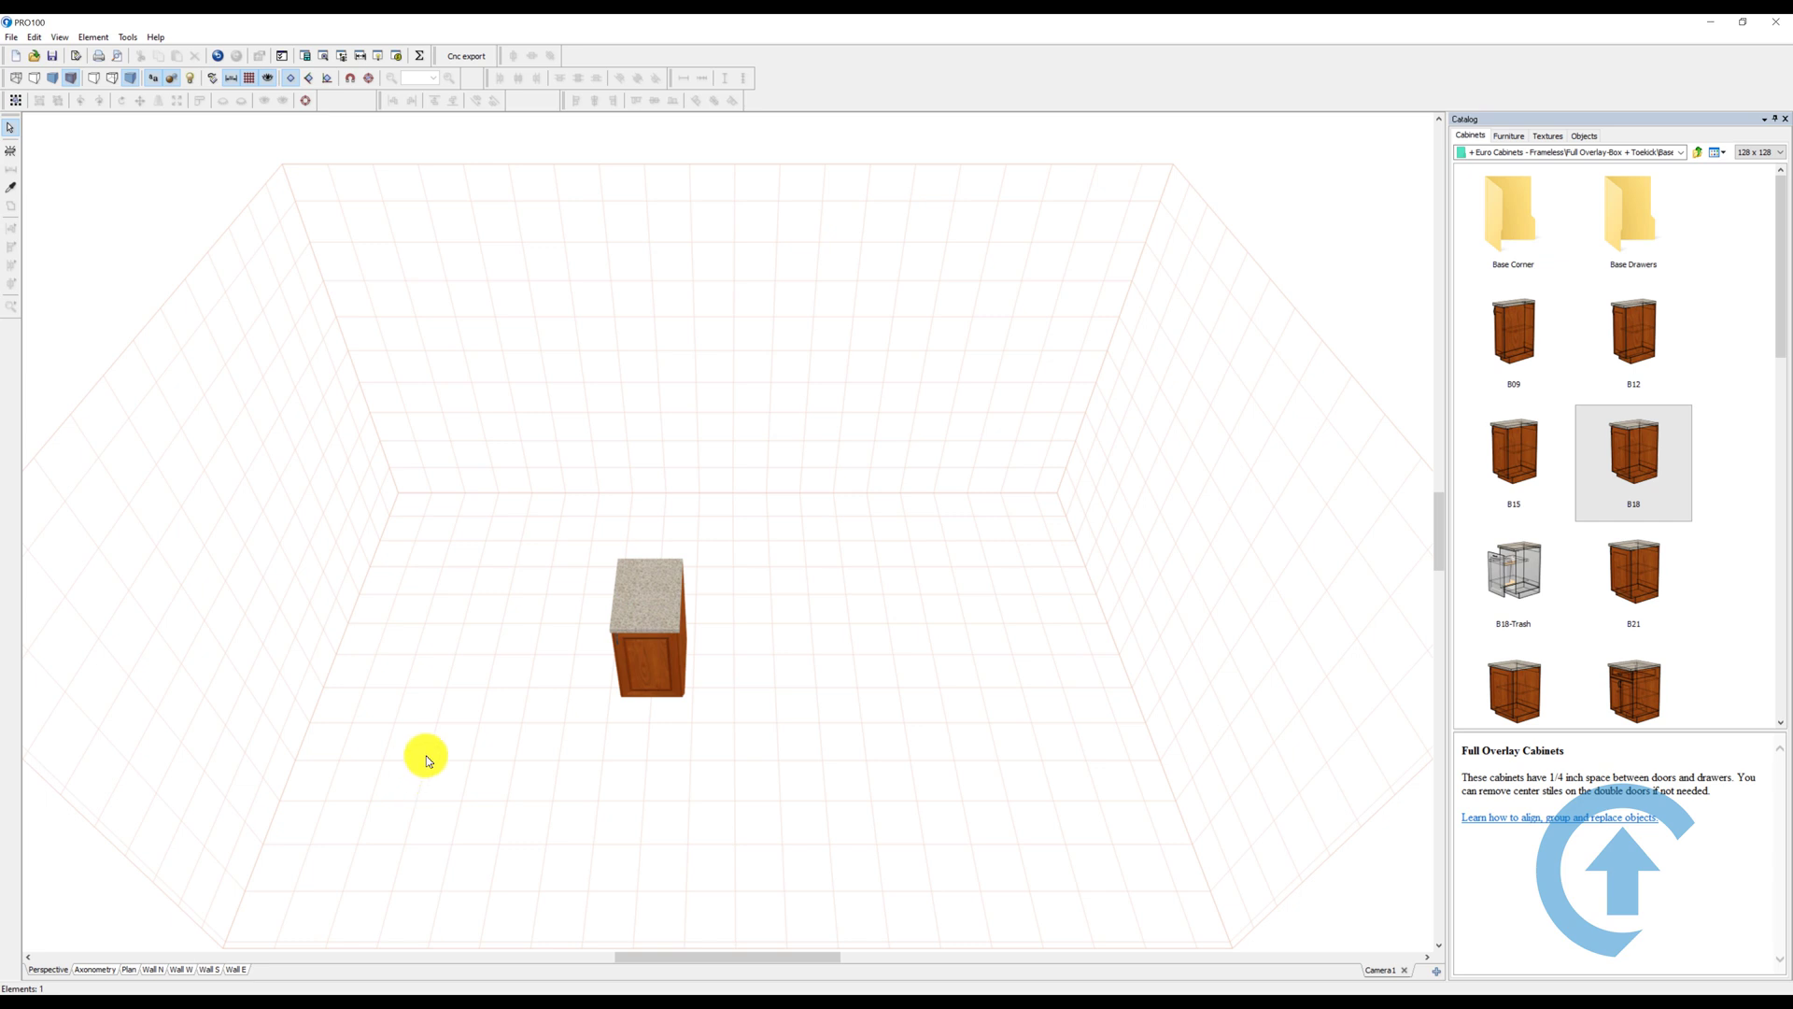
{"action": "mouse_move", "coordinate": [745, 592]}
{"action": "right_mouse_down"}
{"action": "mouse_move", "coordinate": [768, 617]}
{"action": "mouse_move", "coordinate": [741, 600]}
{"action": "right_mouse_up"}
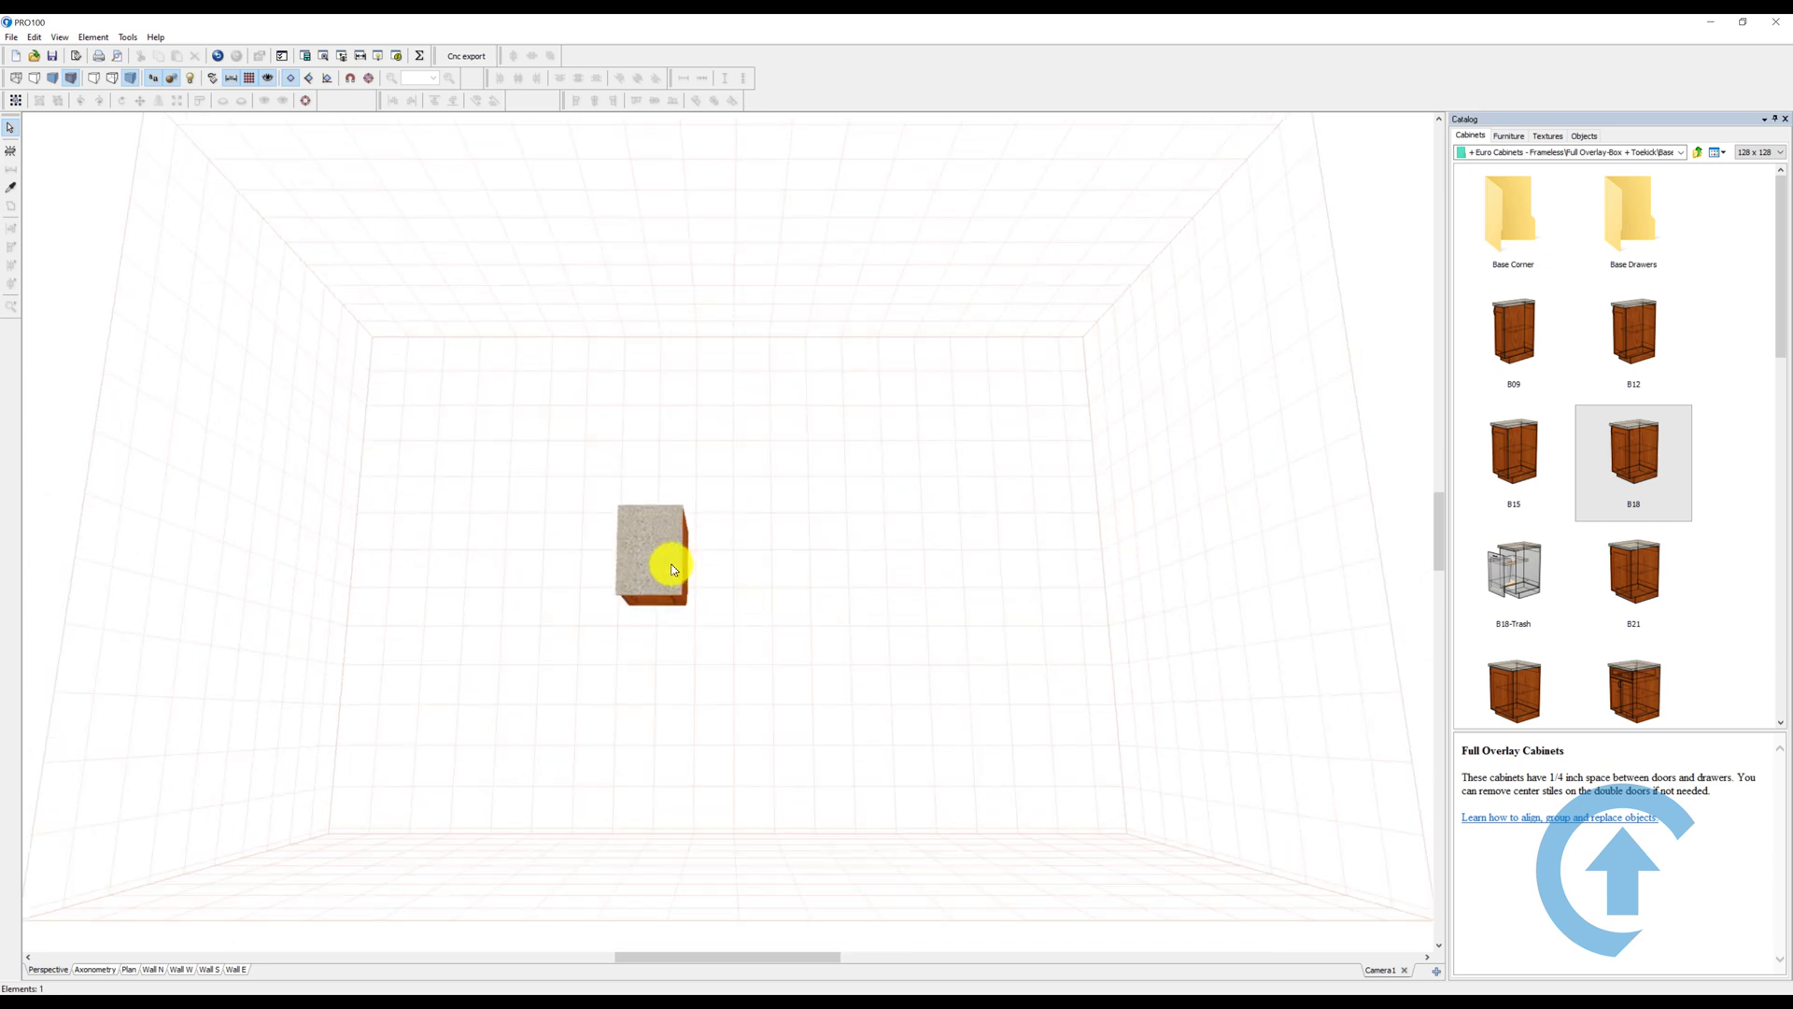
{"action": "left_click_drag", "start_coordinate": [658, 556], "coordinate": [292, 308]}
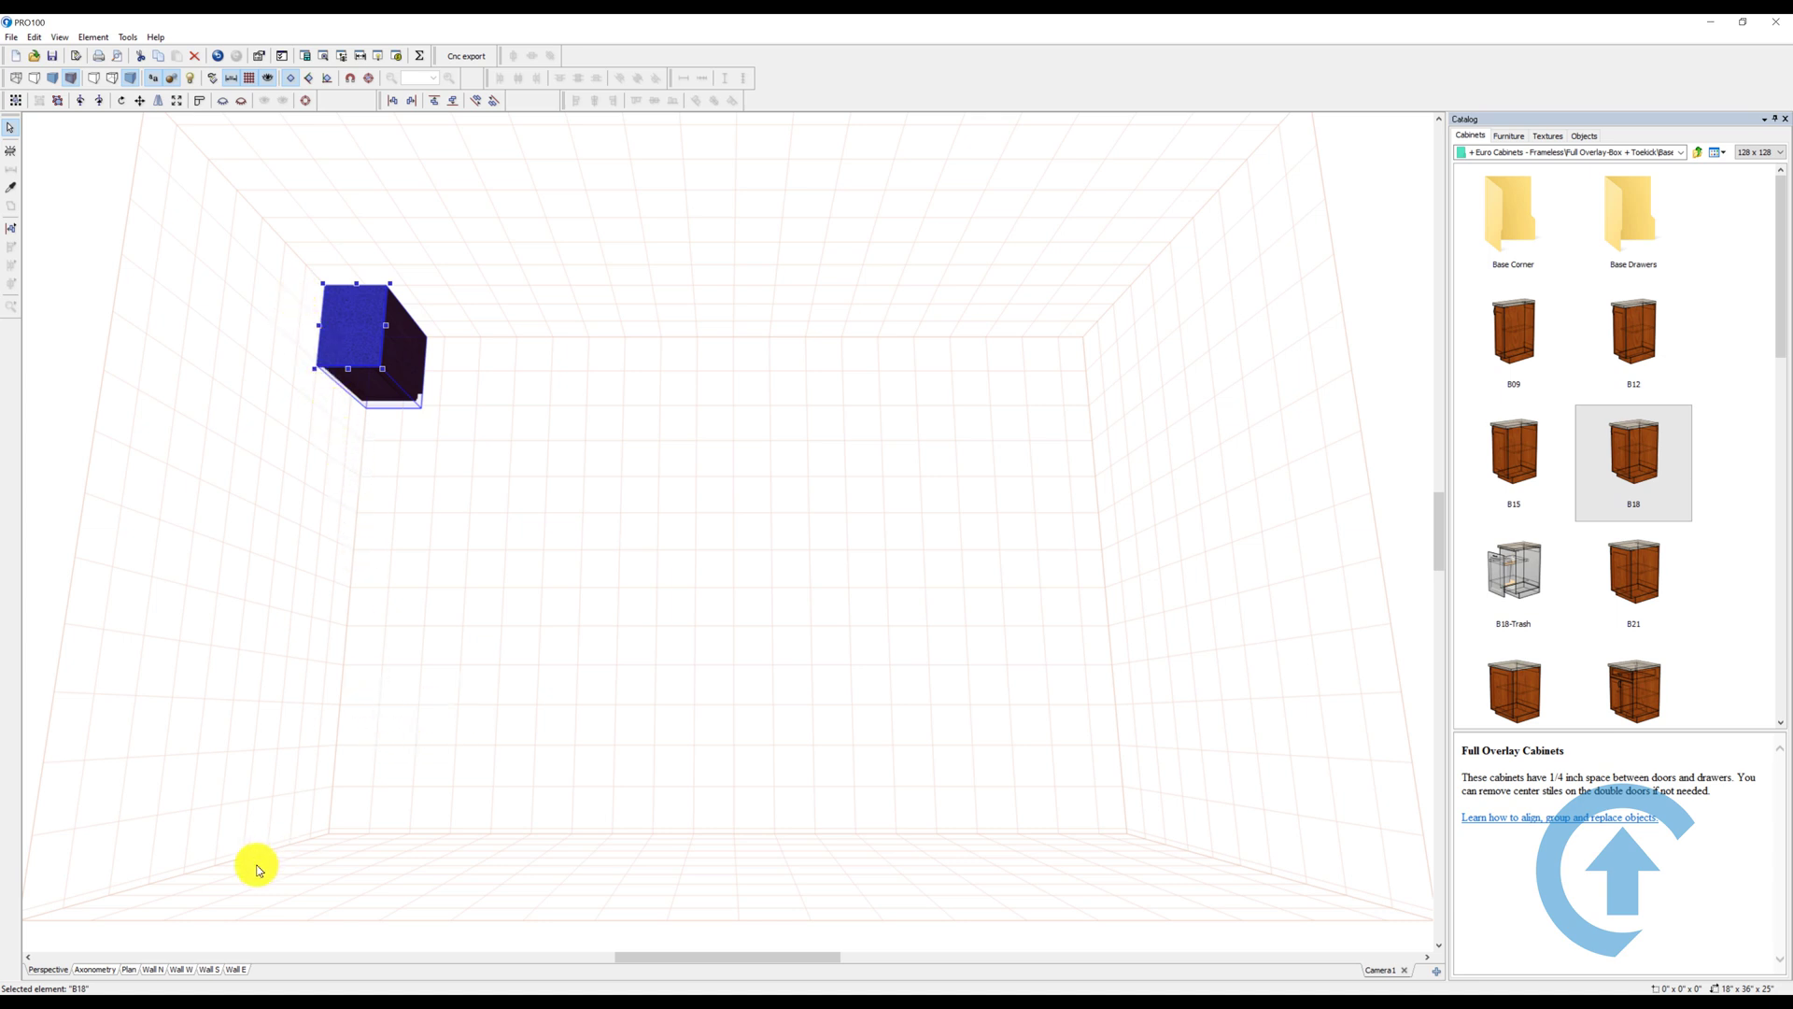
{"action": "left_click", "coordinate": [130, 969]}
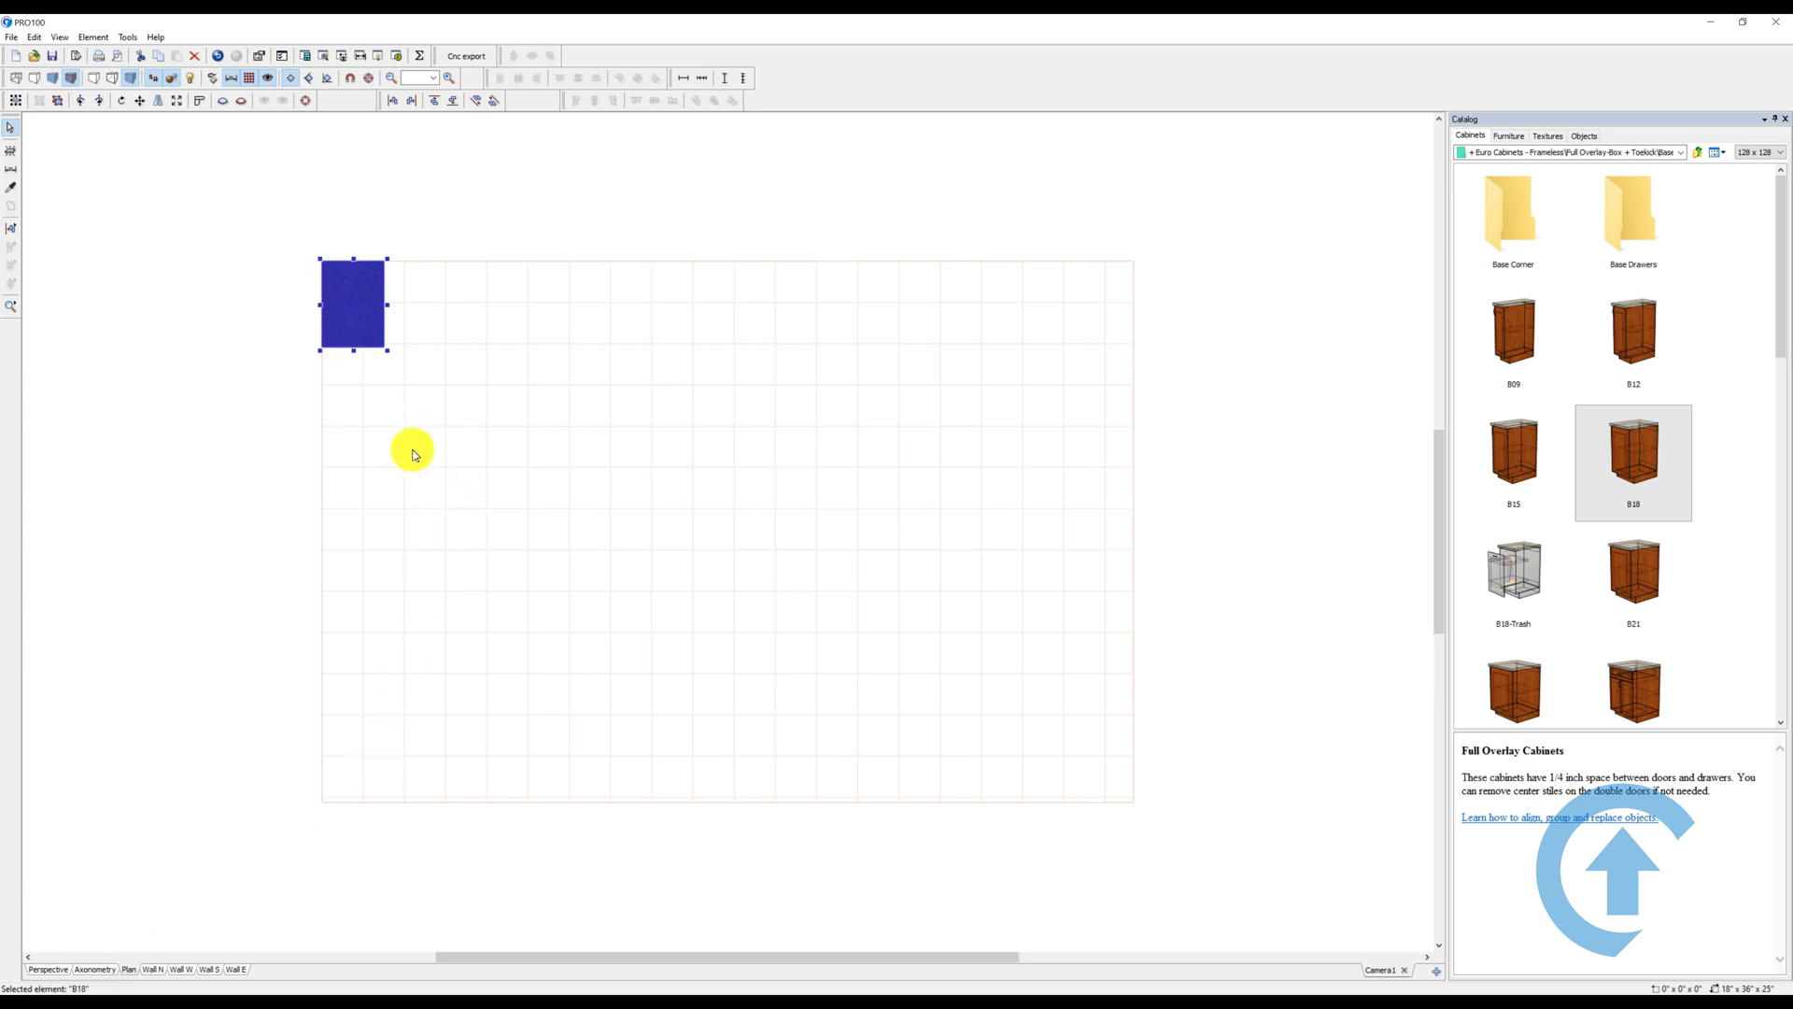
Confirm the B18 cabinet's Position at 0" Left, Bottom and Back in its properties.
{"action": "scroll", "coordinate": [432, 413], "scroll_direction": "up", "scroll_amount": 3}
{"action": "middle_click_drag", "start_coordinate": [526, 460], "coordinate": [533, 465]}
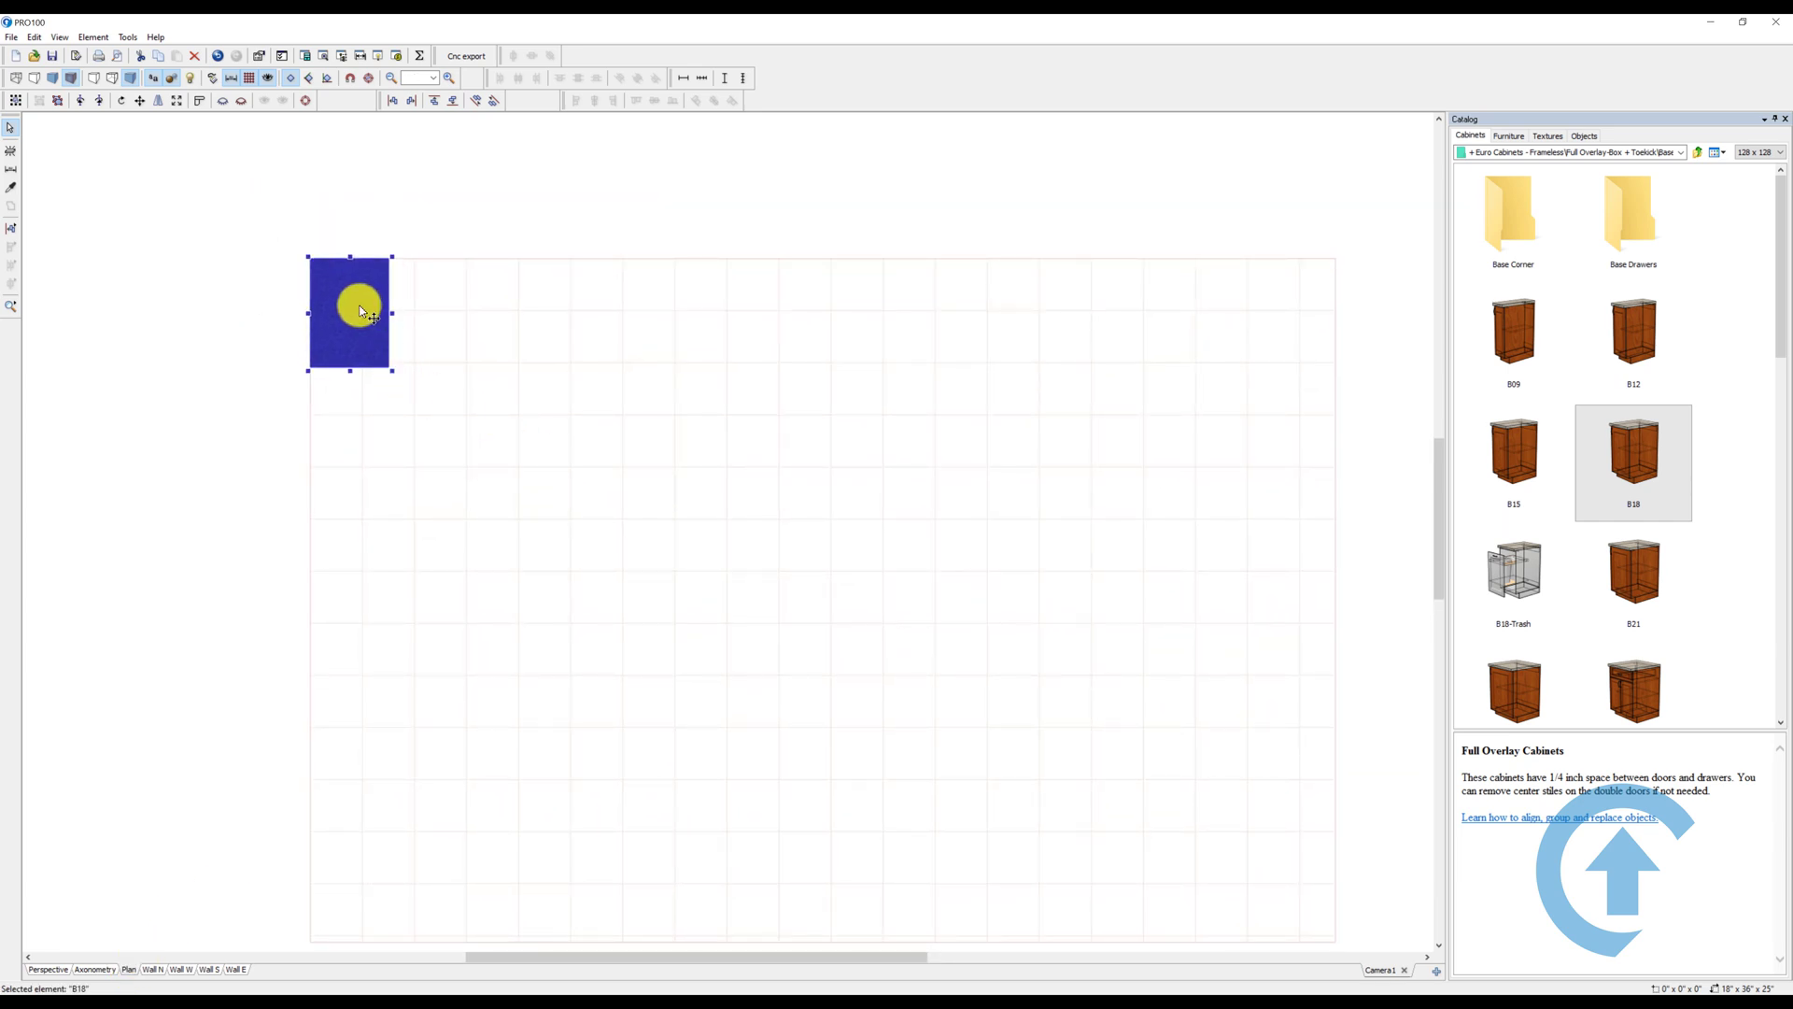
{"action": "double_click", "coordinate": [361, 311]}
{"action": "left_click", "coordinate": [797, 403]}
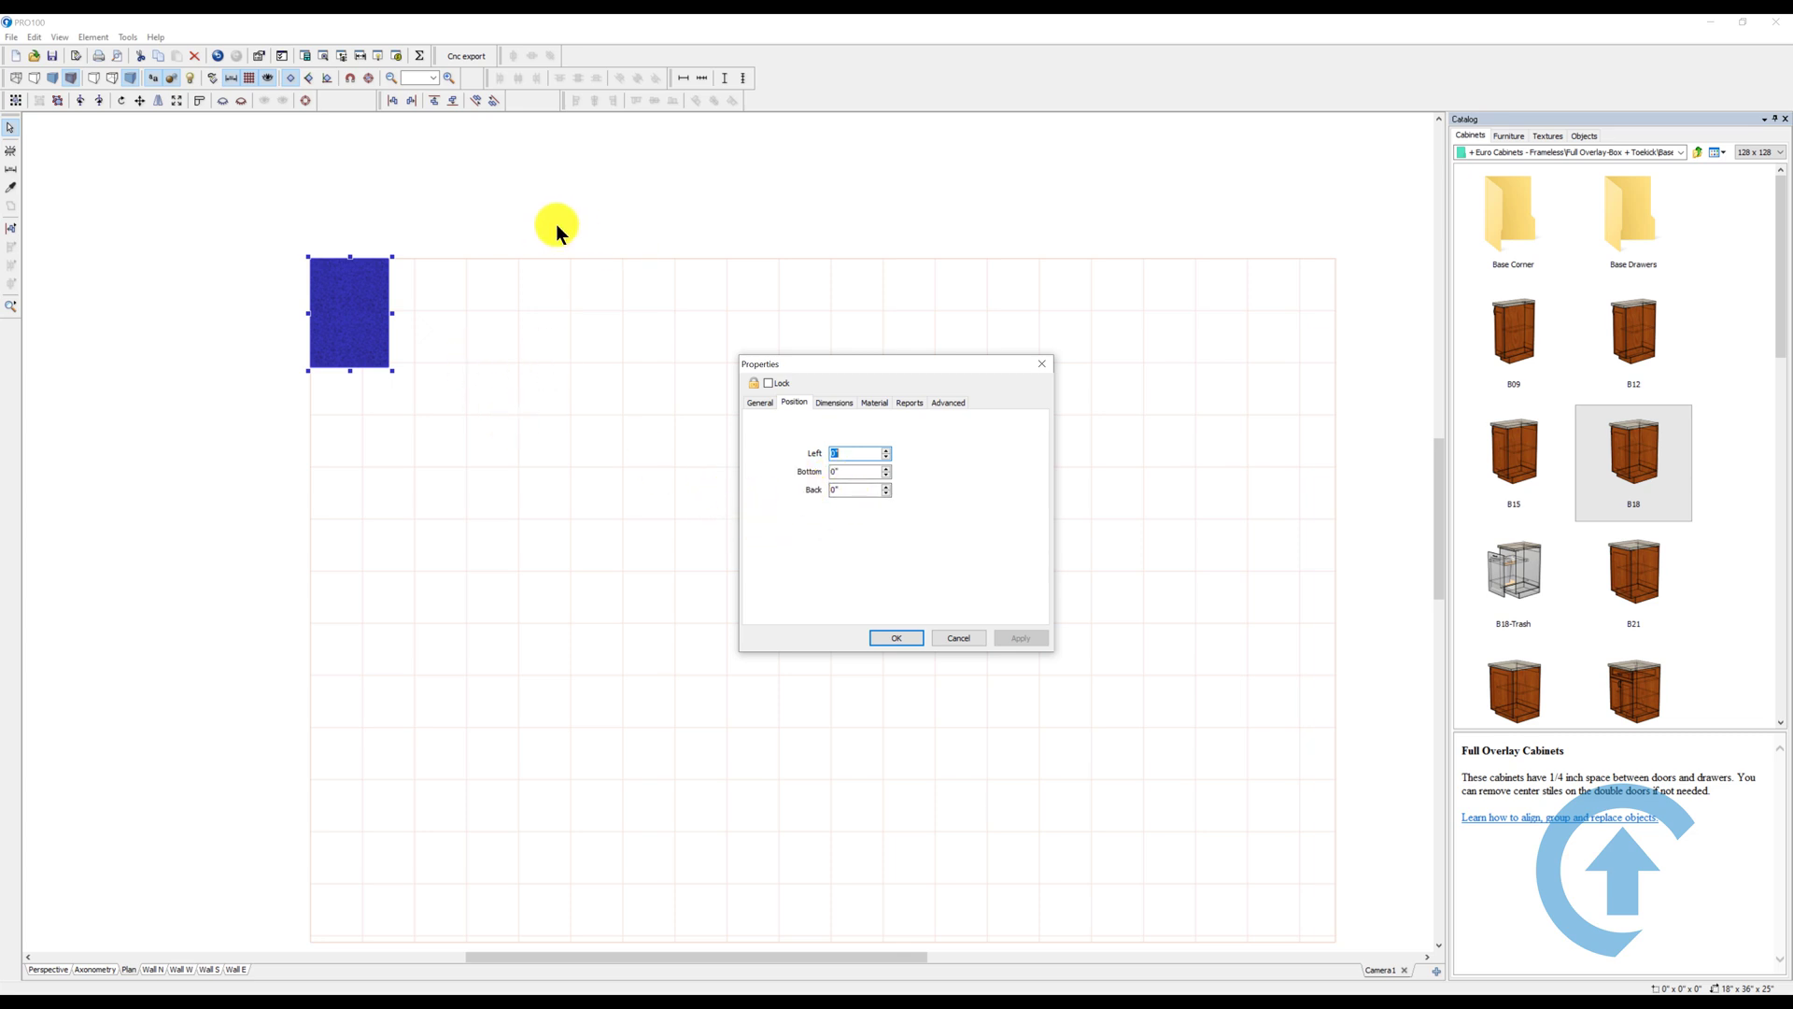
{"action": "left_click", "coordinate": [887, 637]}
Center the view on the cabinet and return to Perspective view.
{"action": "left_click", "coordinate": [53, 956]}
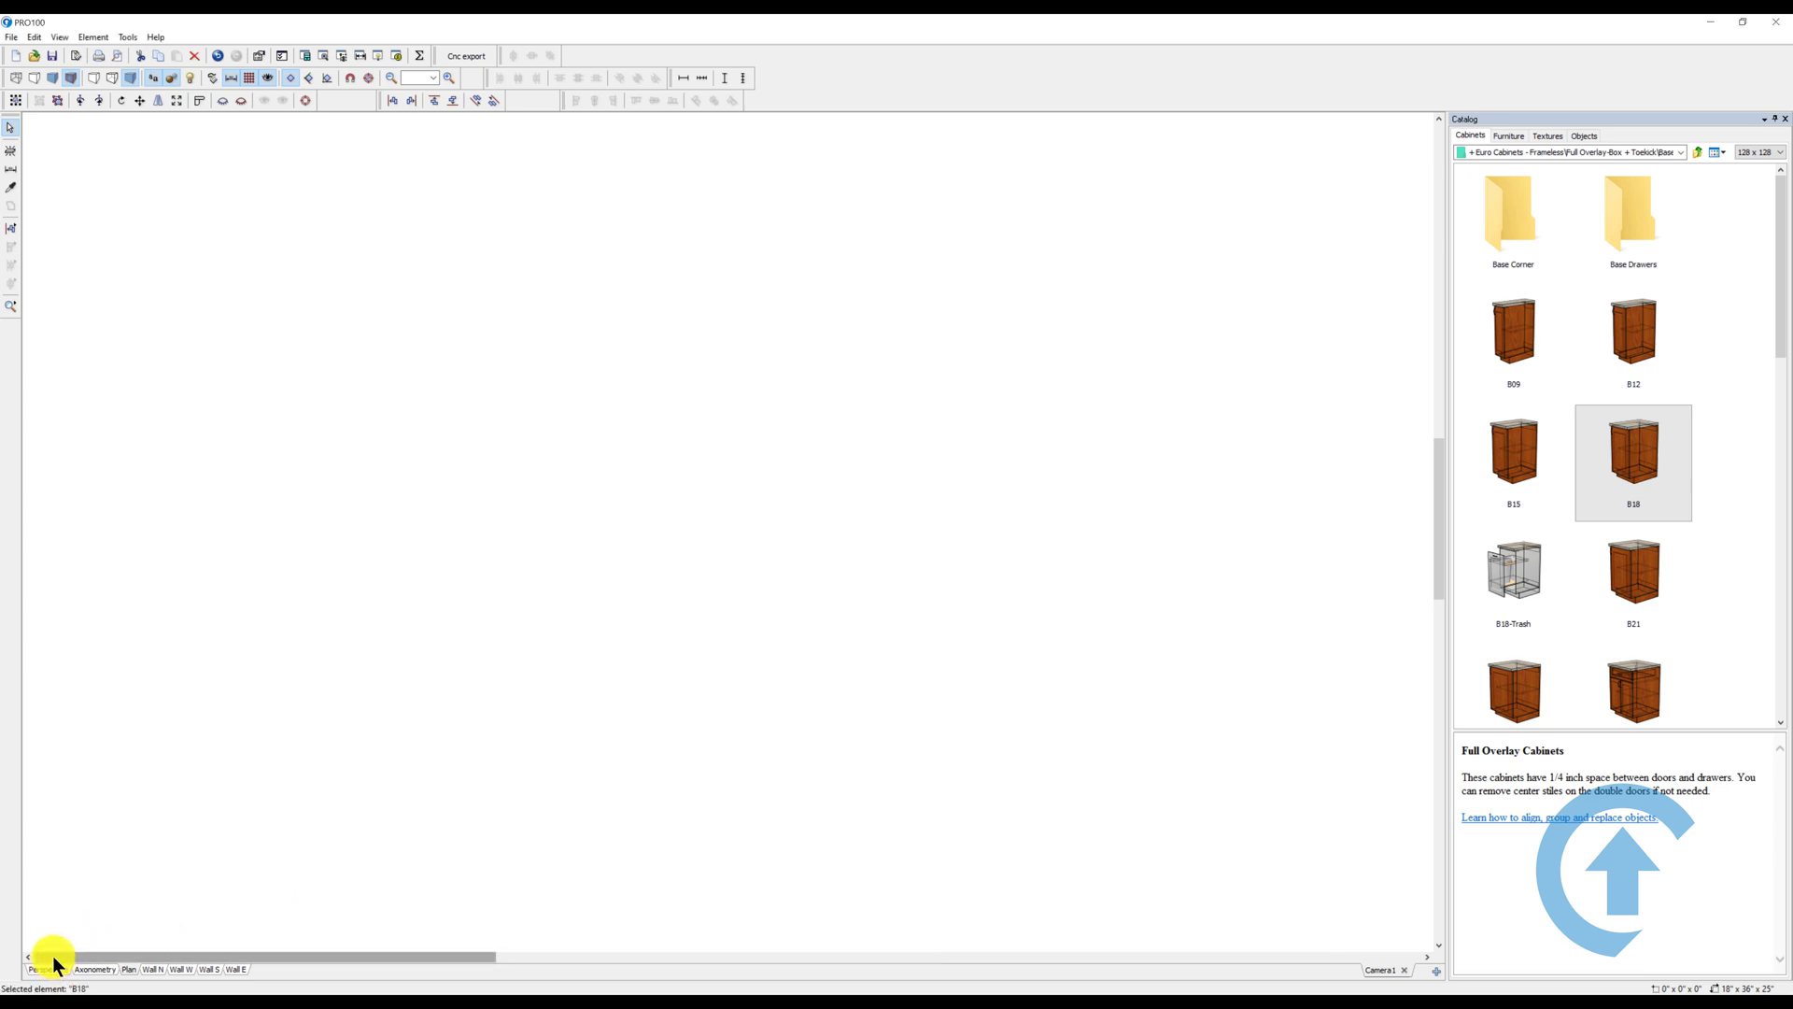
{"action": "left_click", "coordinate": [305, 101]}
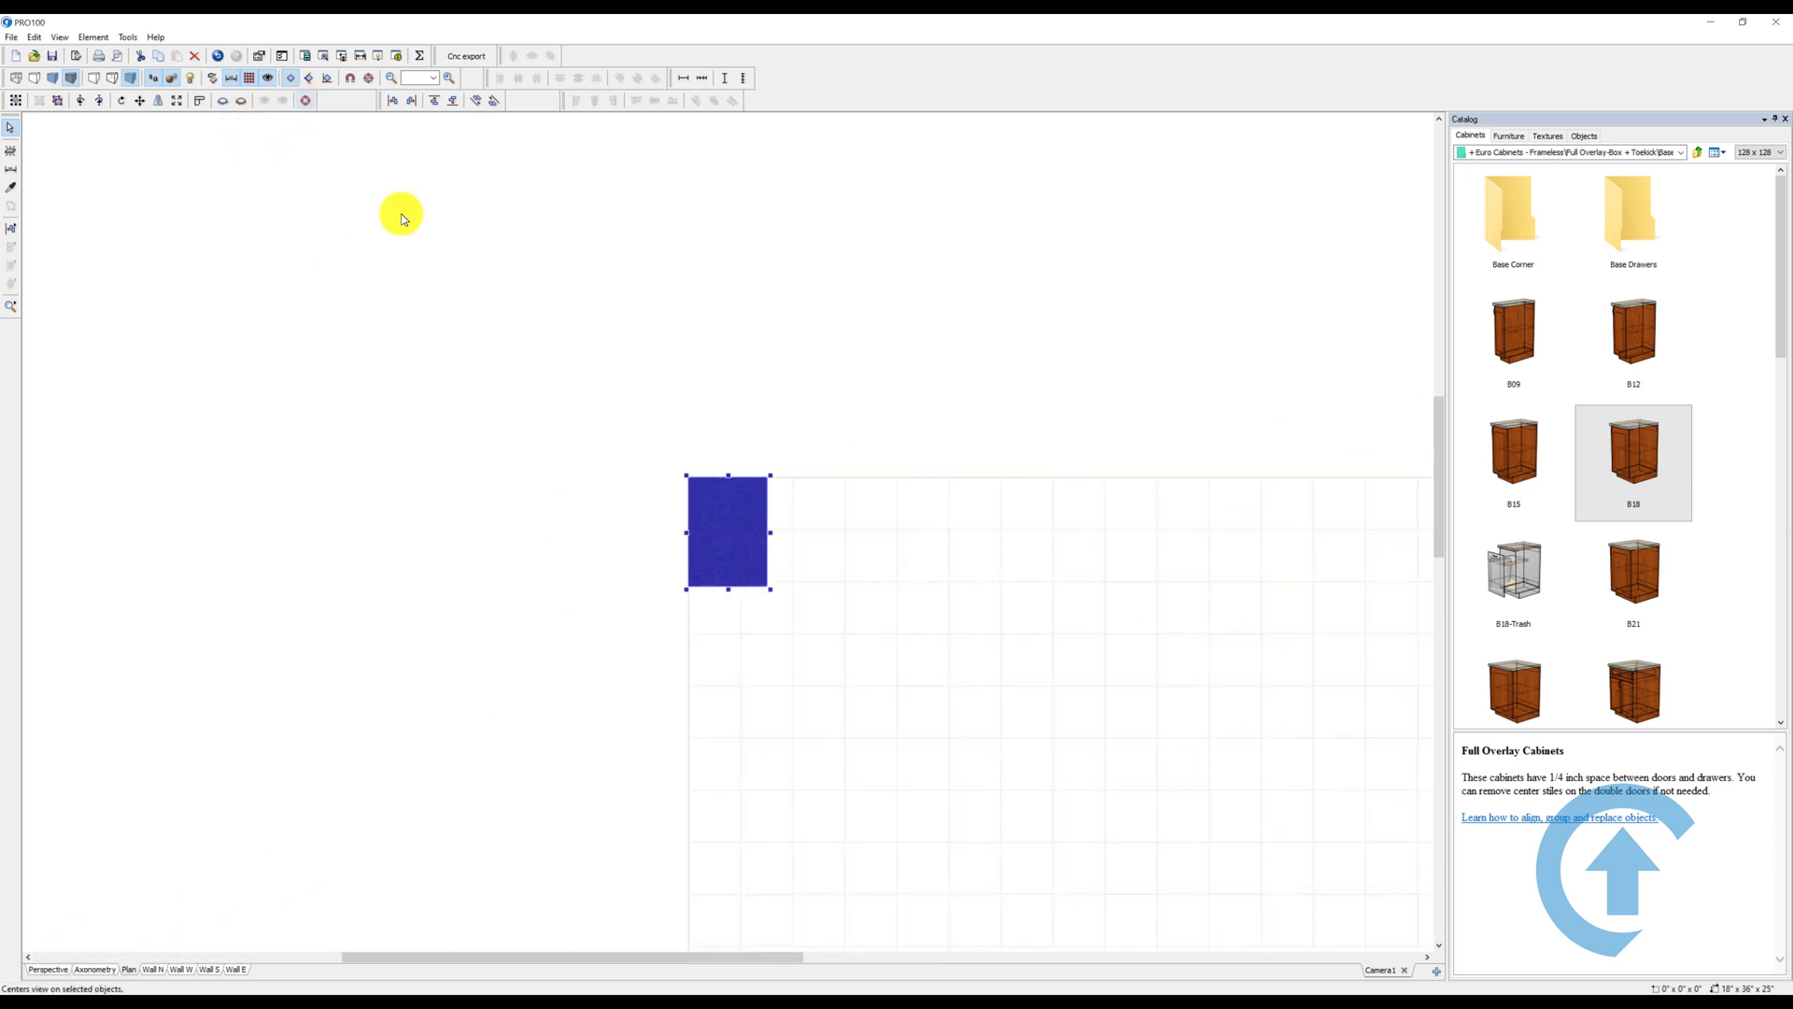
{"action": "middle_click_drag", "start_coordinate": [886, 532], "coordinate": [665, 377]}
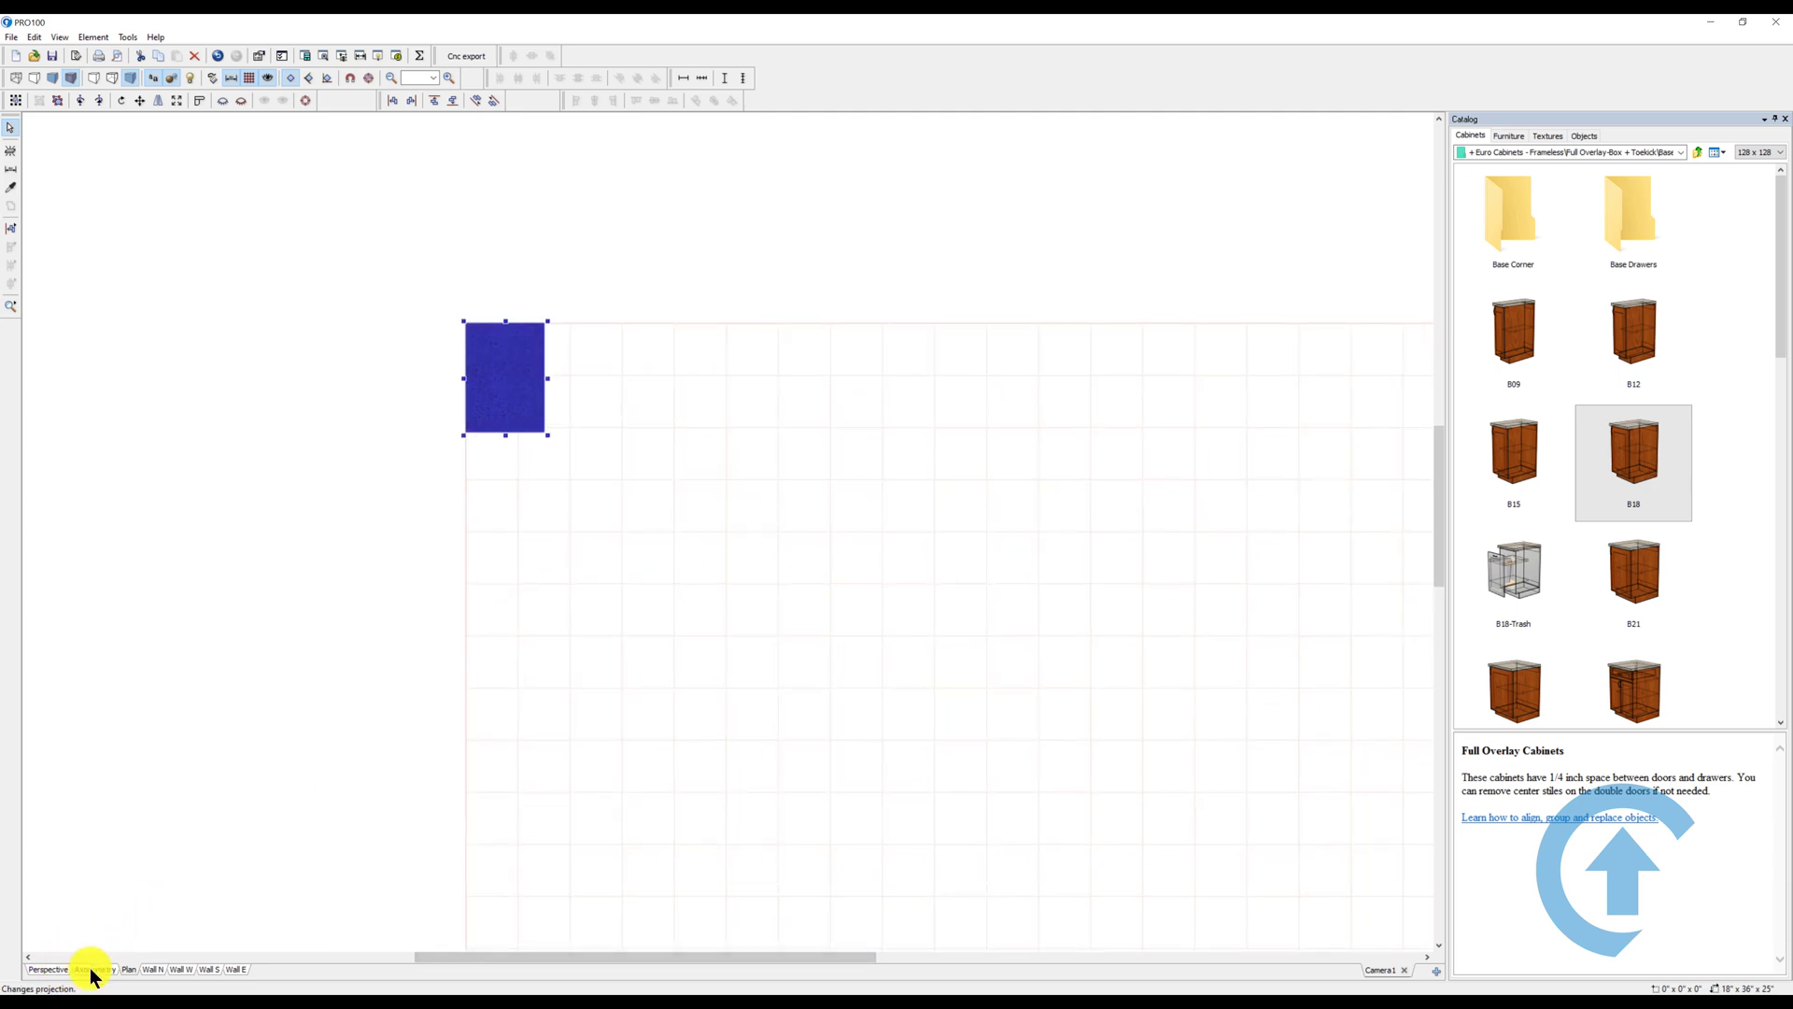
{"action": "left_click", "coordinate": [62, 969]}
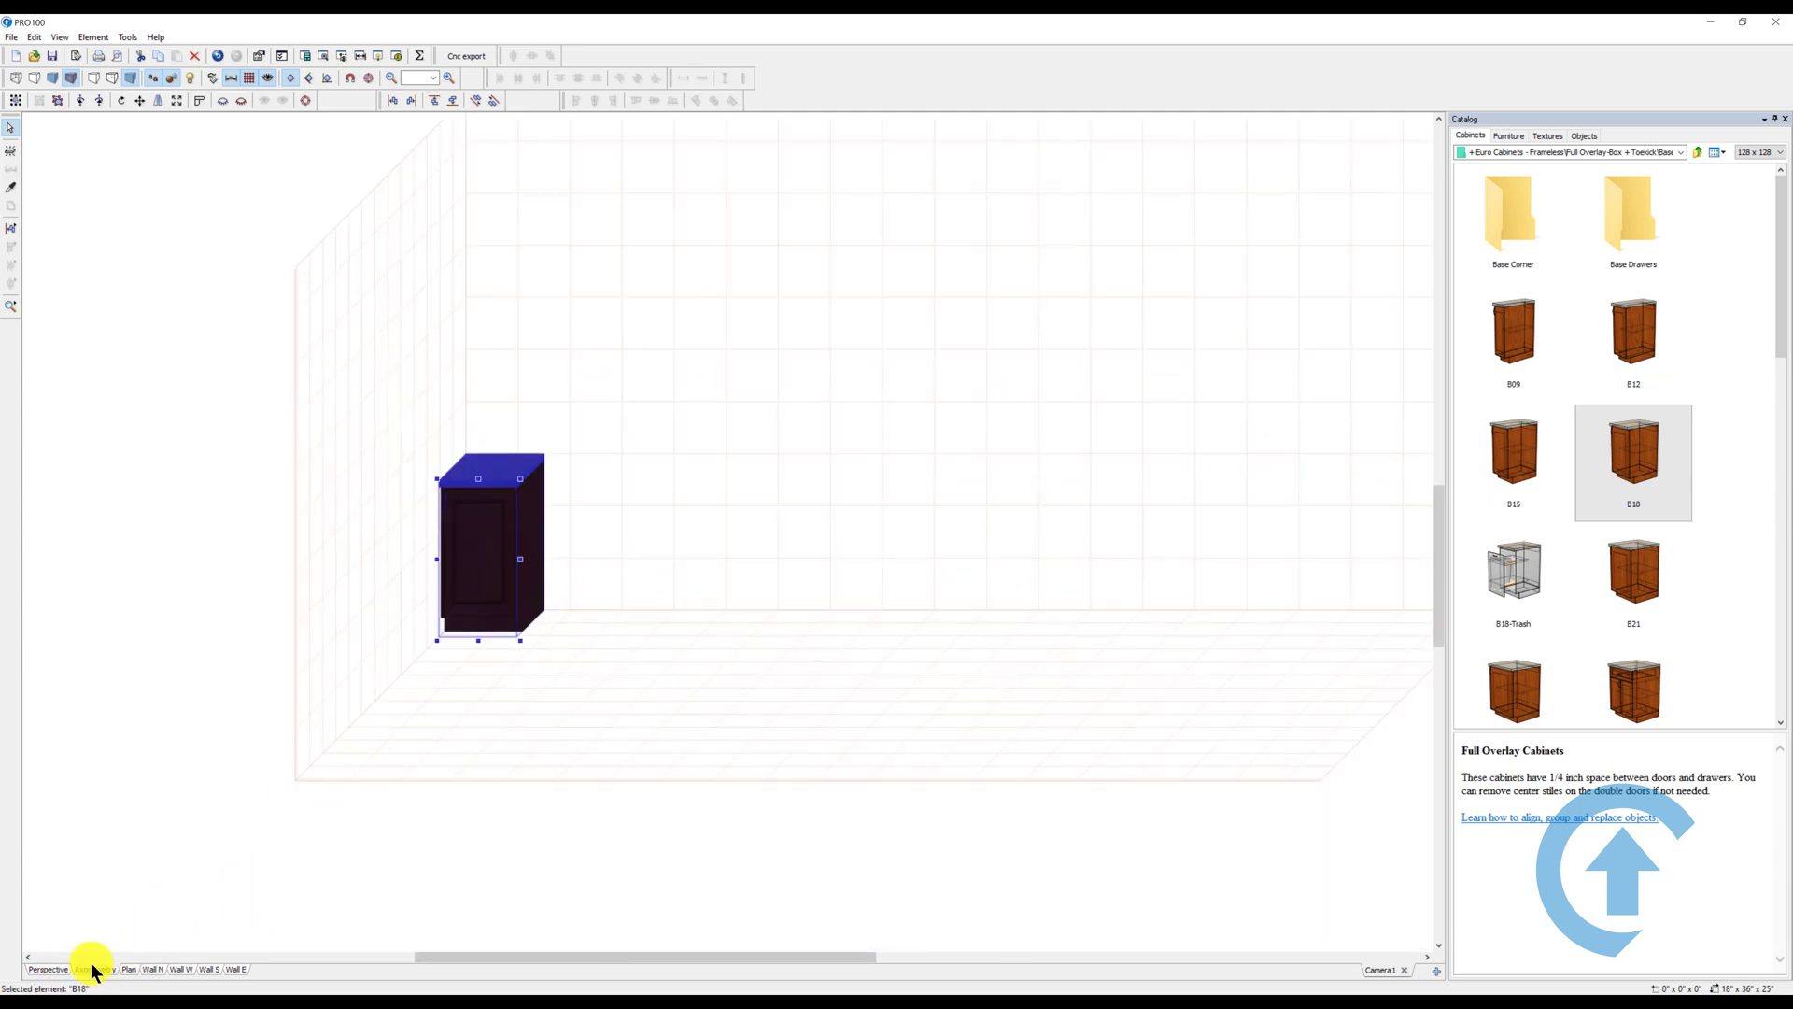
Reset the perspective camera, then add a B18-Trash cabinet from Plan view.
{"action": "left_click", "coordinate": [68, 967]}
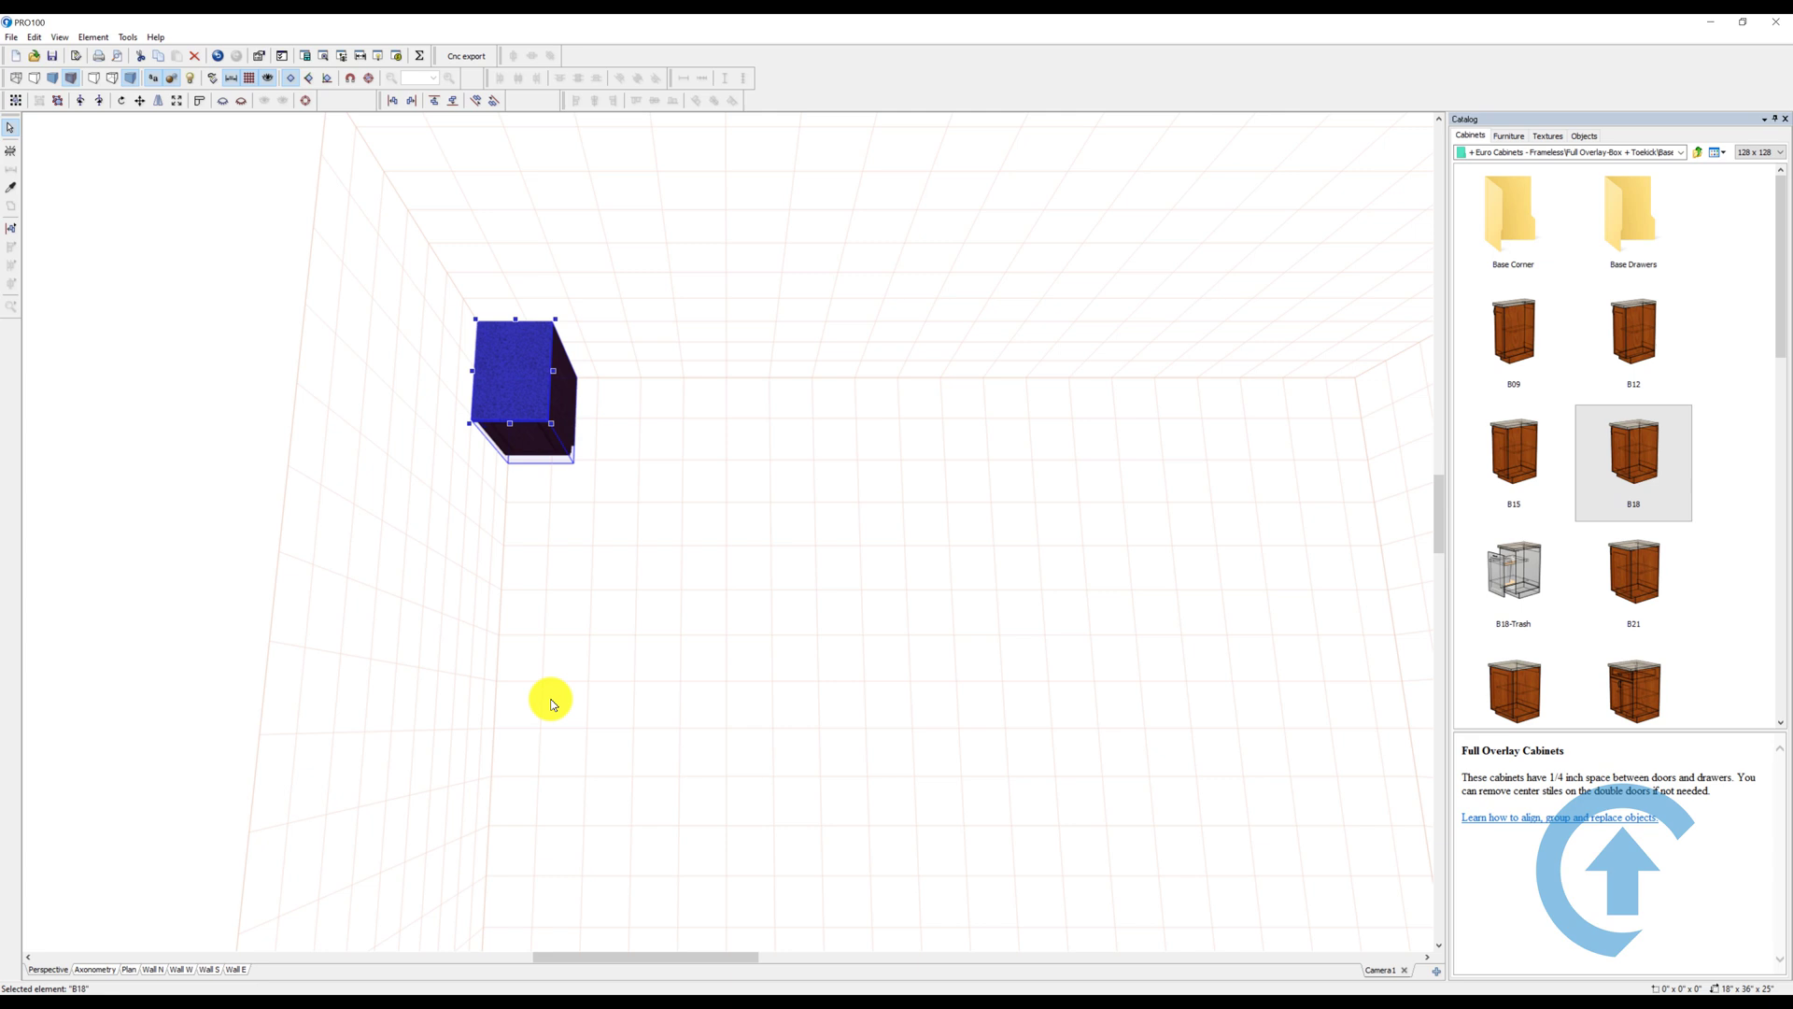
{"action": "right_click_drag", "start_coordinate": [549, 701], "coordinate": [625, 531]}
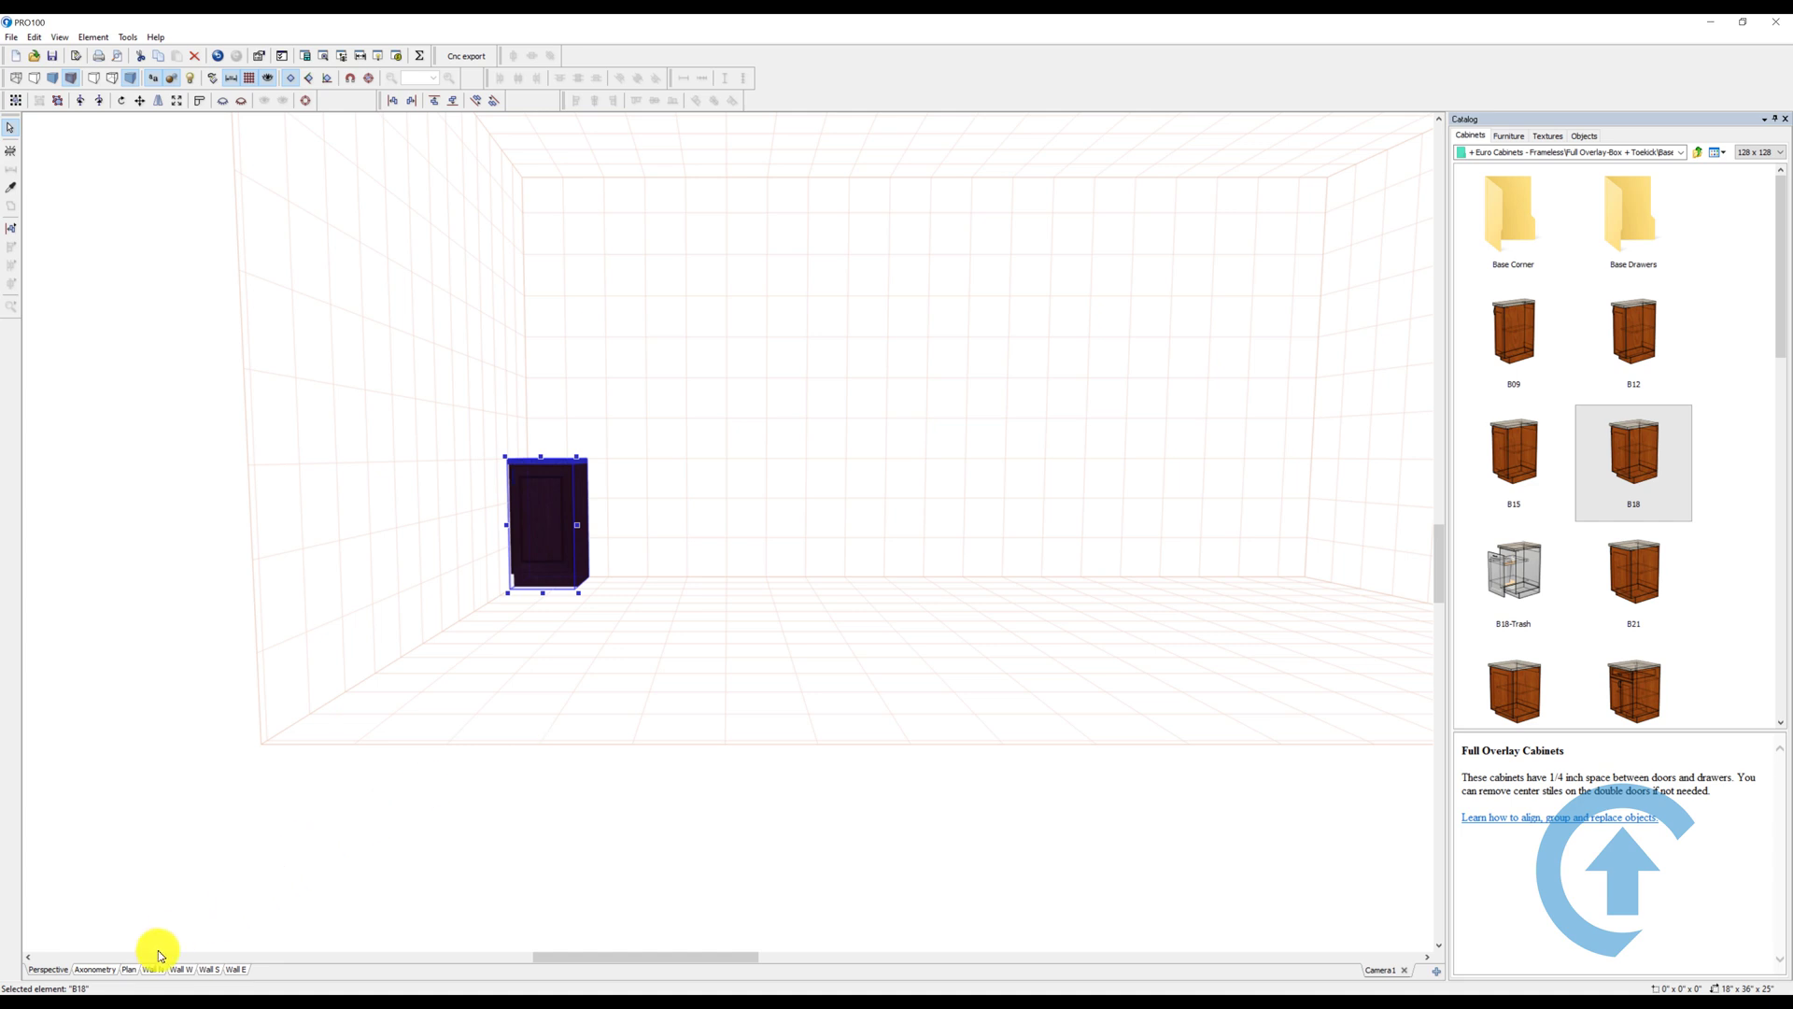
{"action": "left_click", "coordinate": [129, 968]}
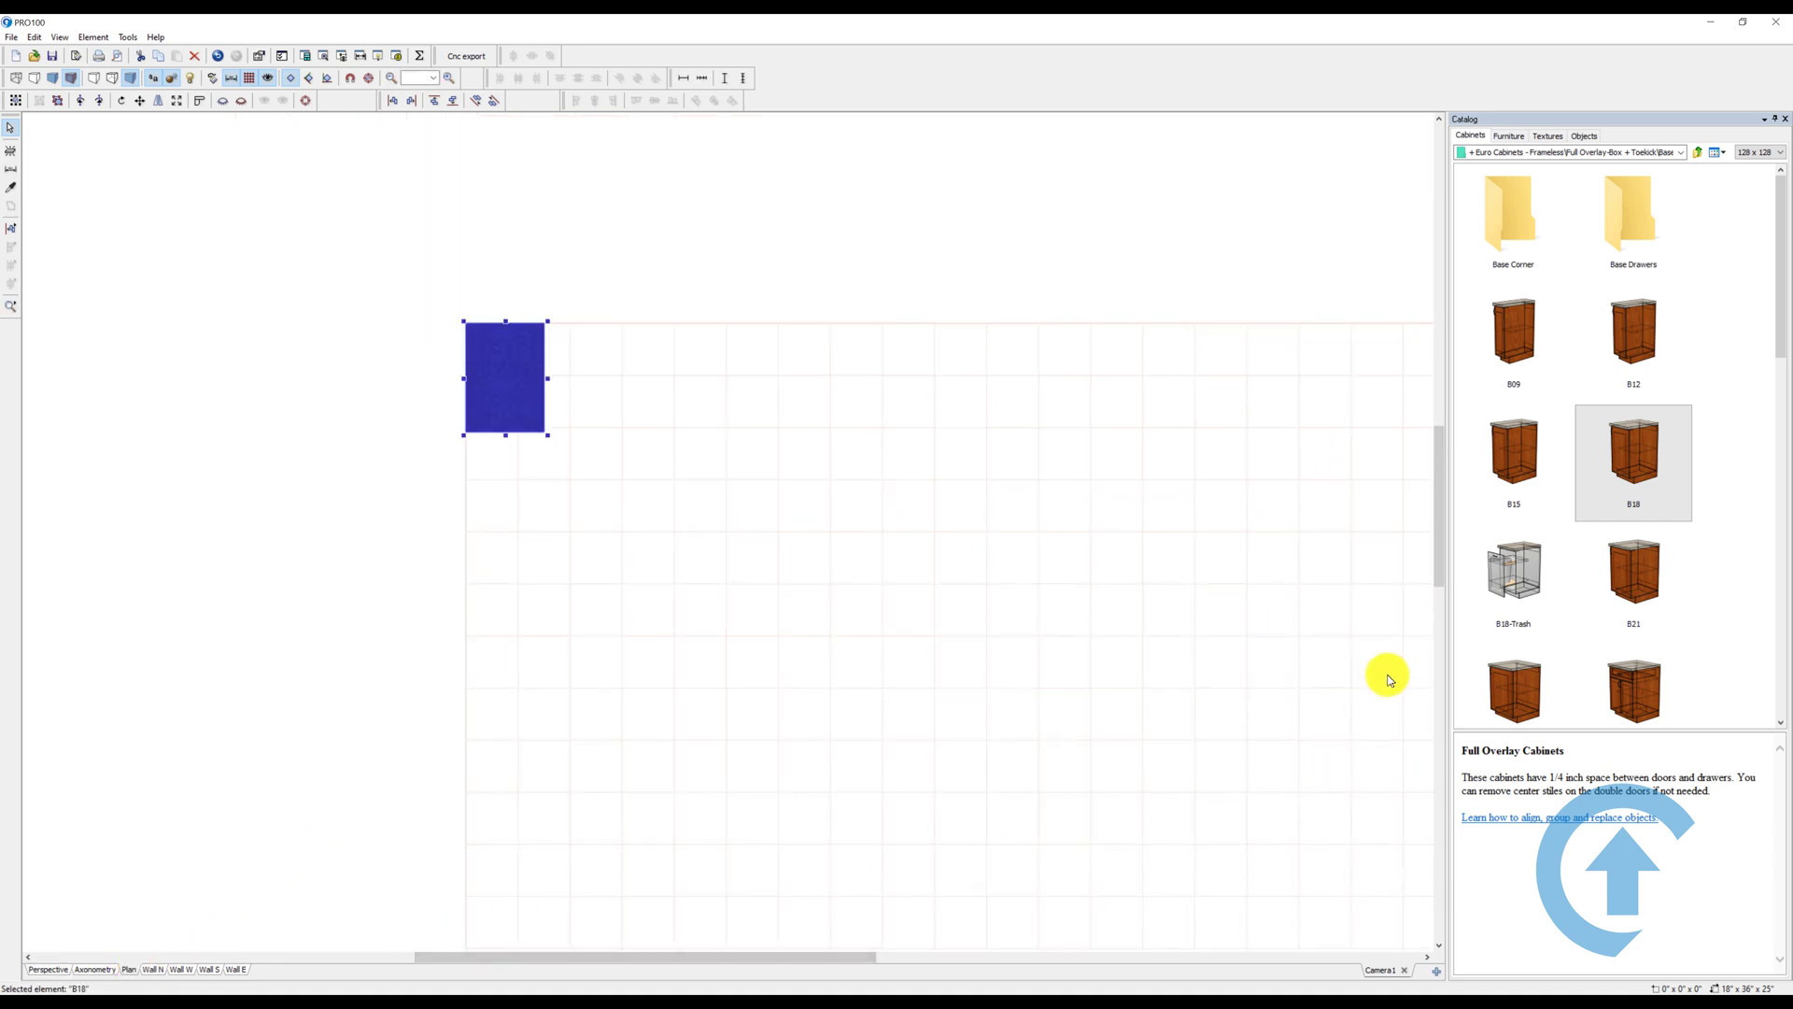
{"action": "double_click", "coordinate": [1510, 566]}
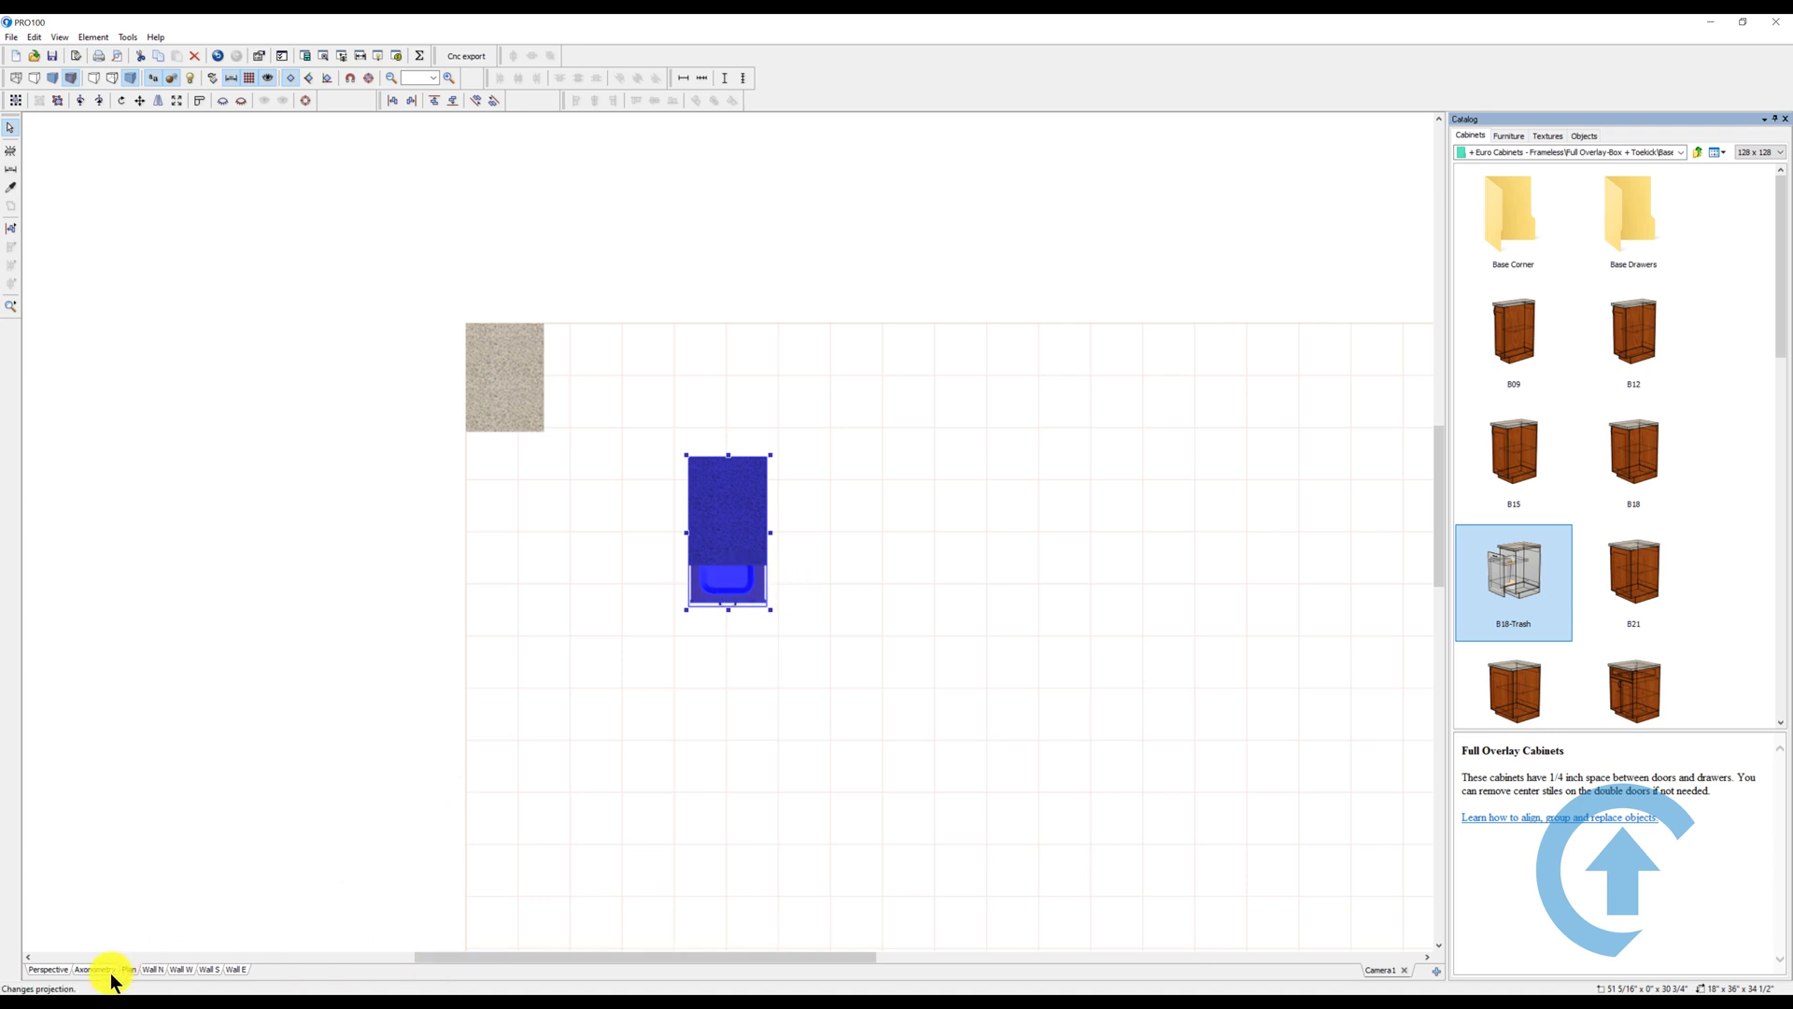
Back in Perspective, select the B18-Trash cabinet and delete it.
{"action": "left_click", "coordinate": [58, 972]}
{"action": "left_click", "coordinate": [856, 672]}
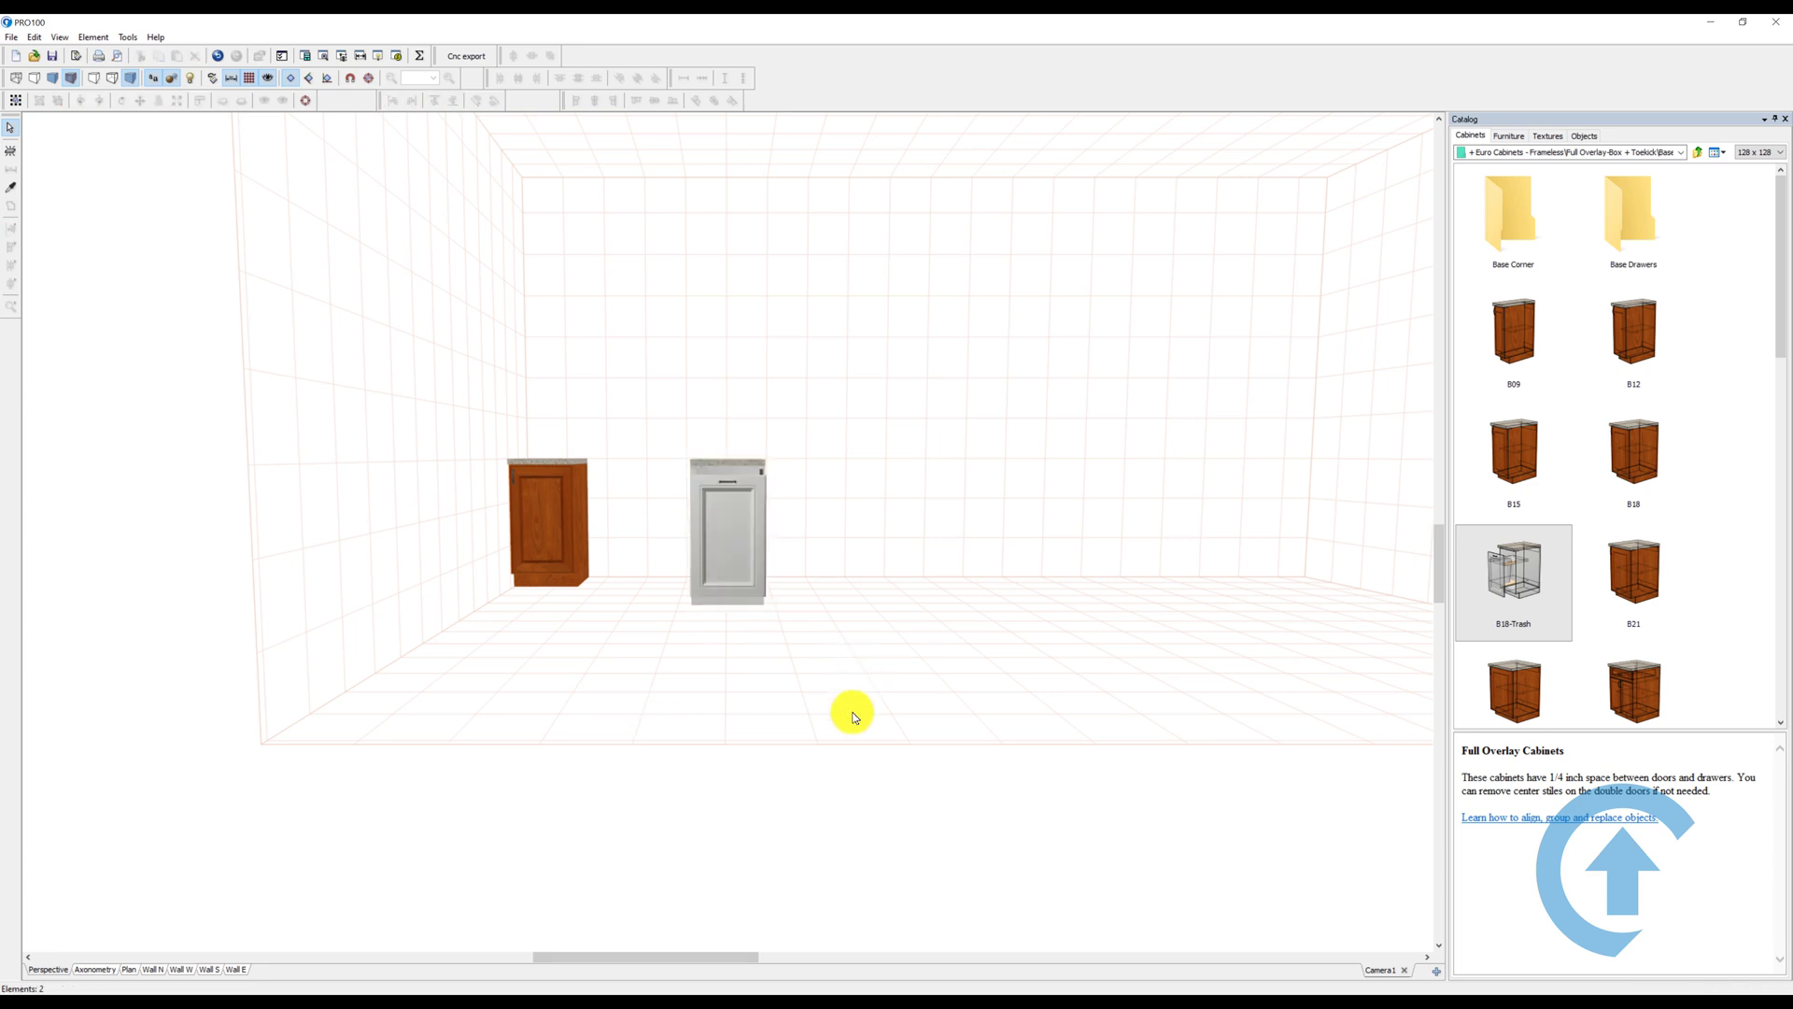
{"action": "right_click_drag", "start_coordinate": [856, 709], "coordinate": [904, 789]}
{"action": "left_click", "coordinate": [725, 467]}
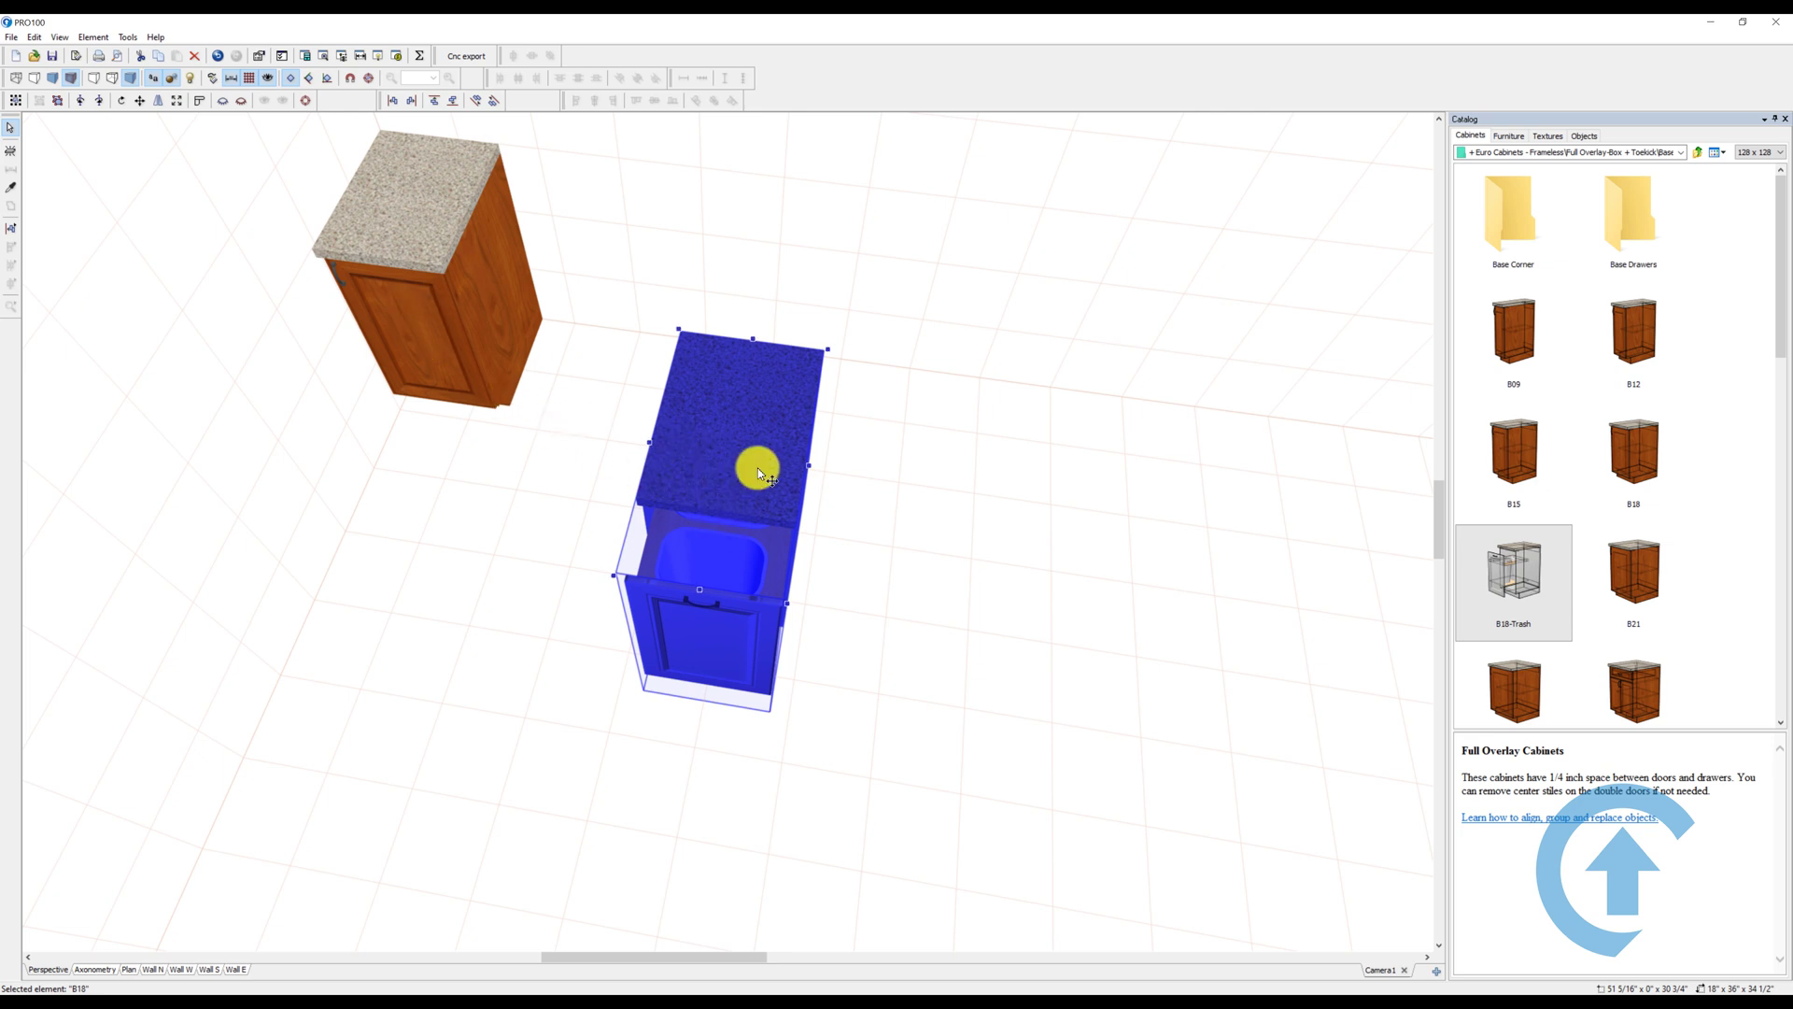
{"action": "key", "text": "Delete"}
{"action": "left_click", "coordinate": [418, 285]}
{"action": "key", "text": "Delete"}
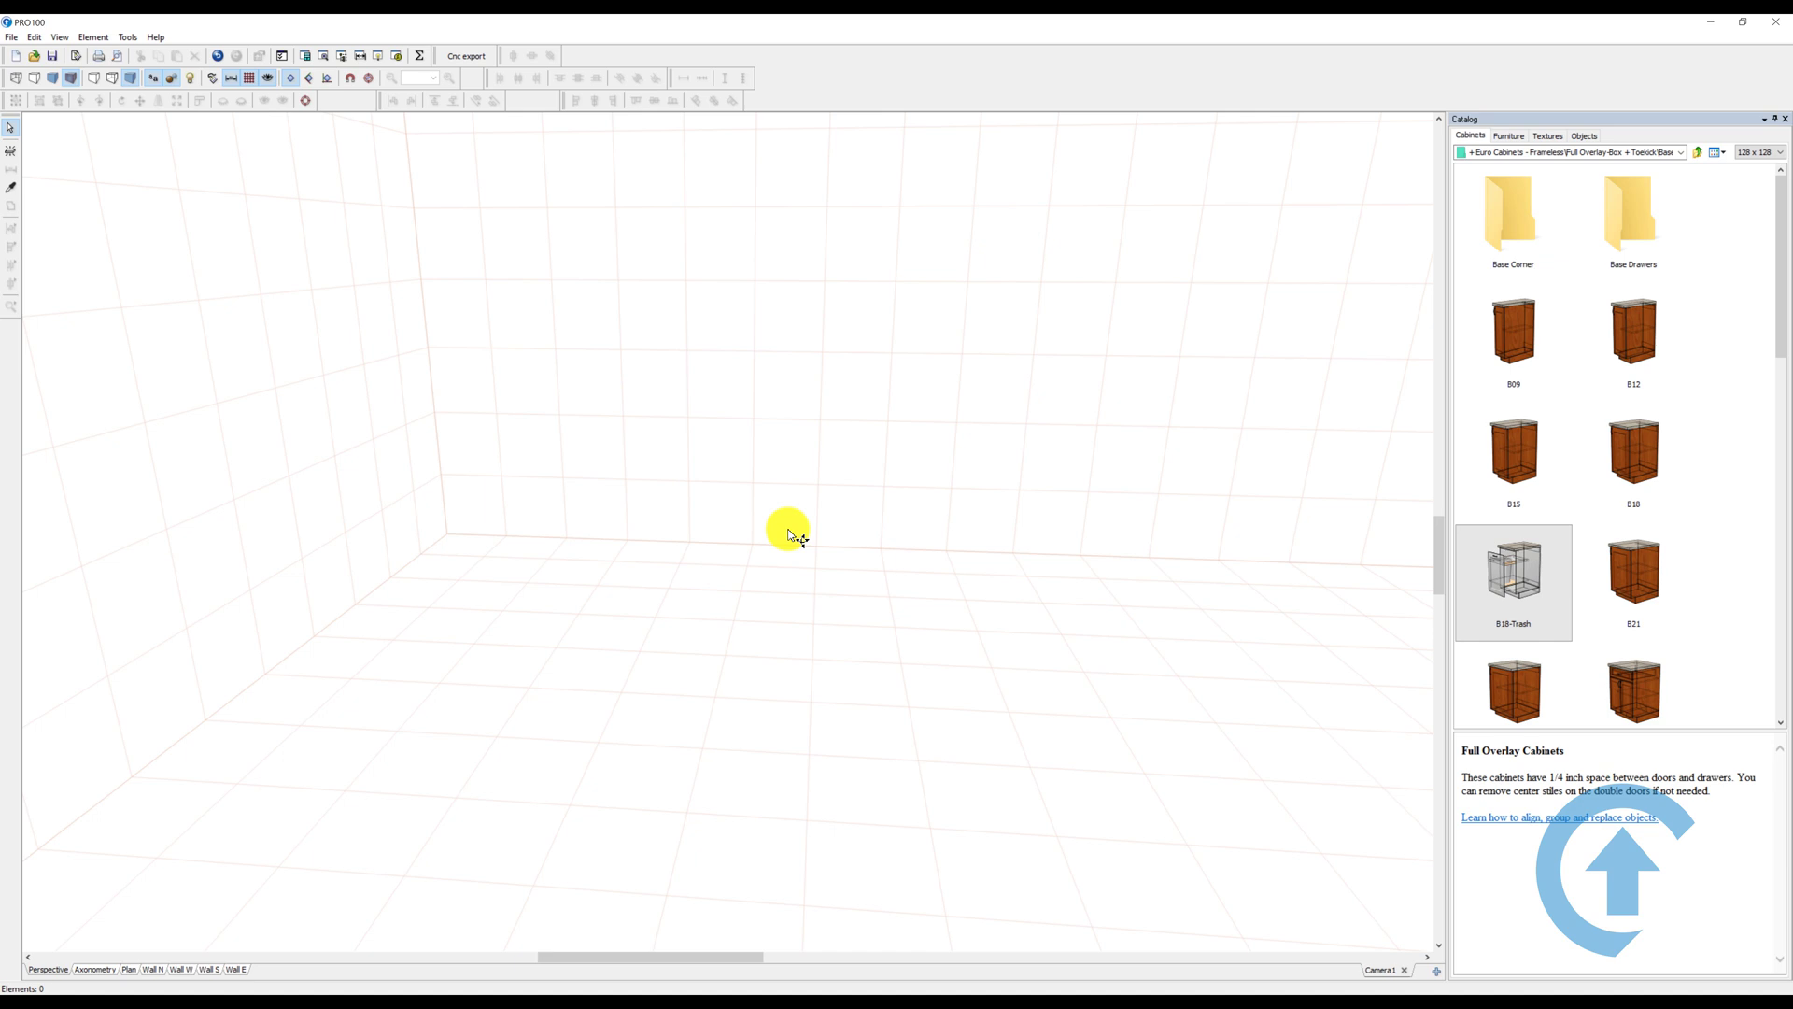
{"action": "left_click_drag", "start_coordinate": [637, 957], "coordinate": [668, 958]}
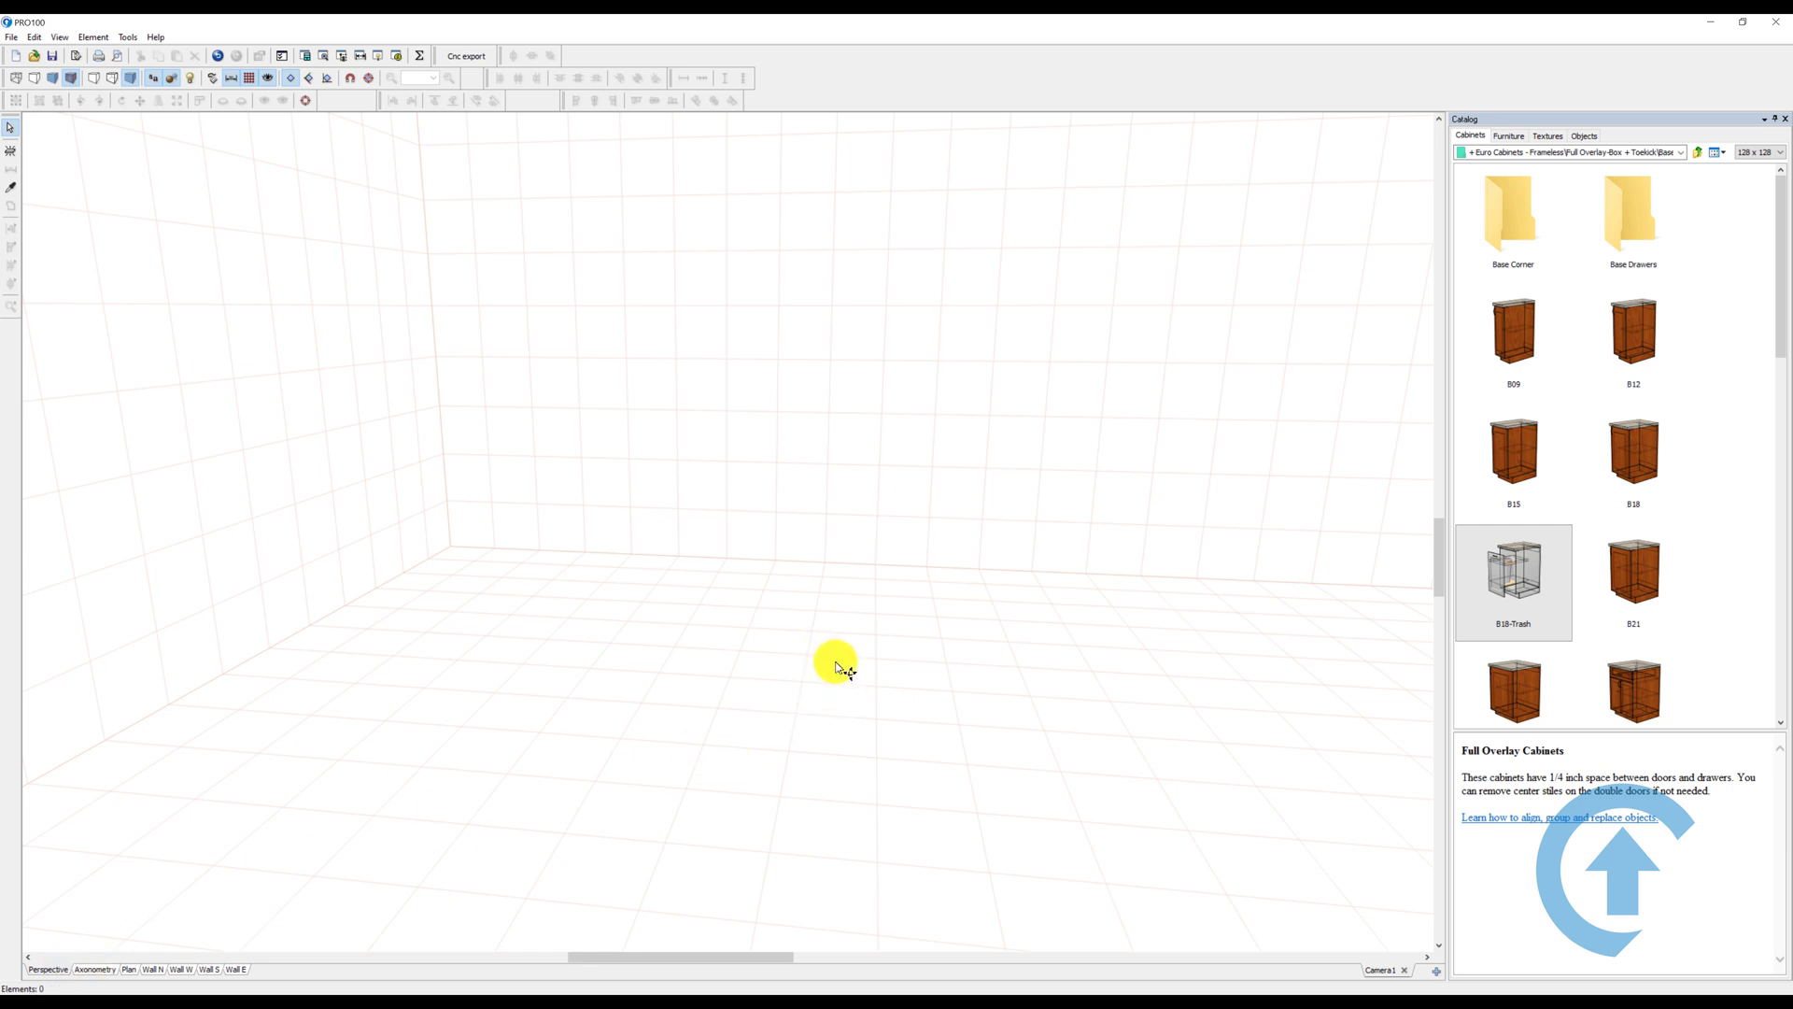
{"action": "right_click_drag", "start_coordinate": [838, 666], "coordinate": [828, 656]}
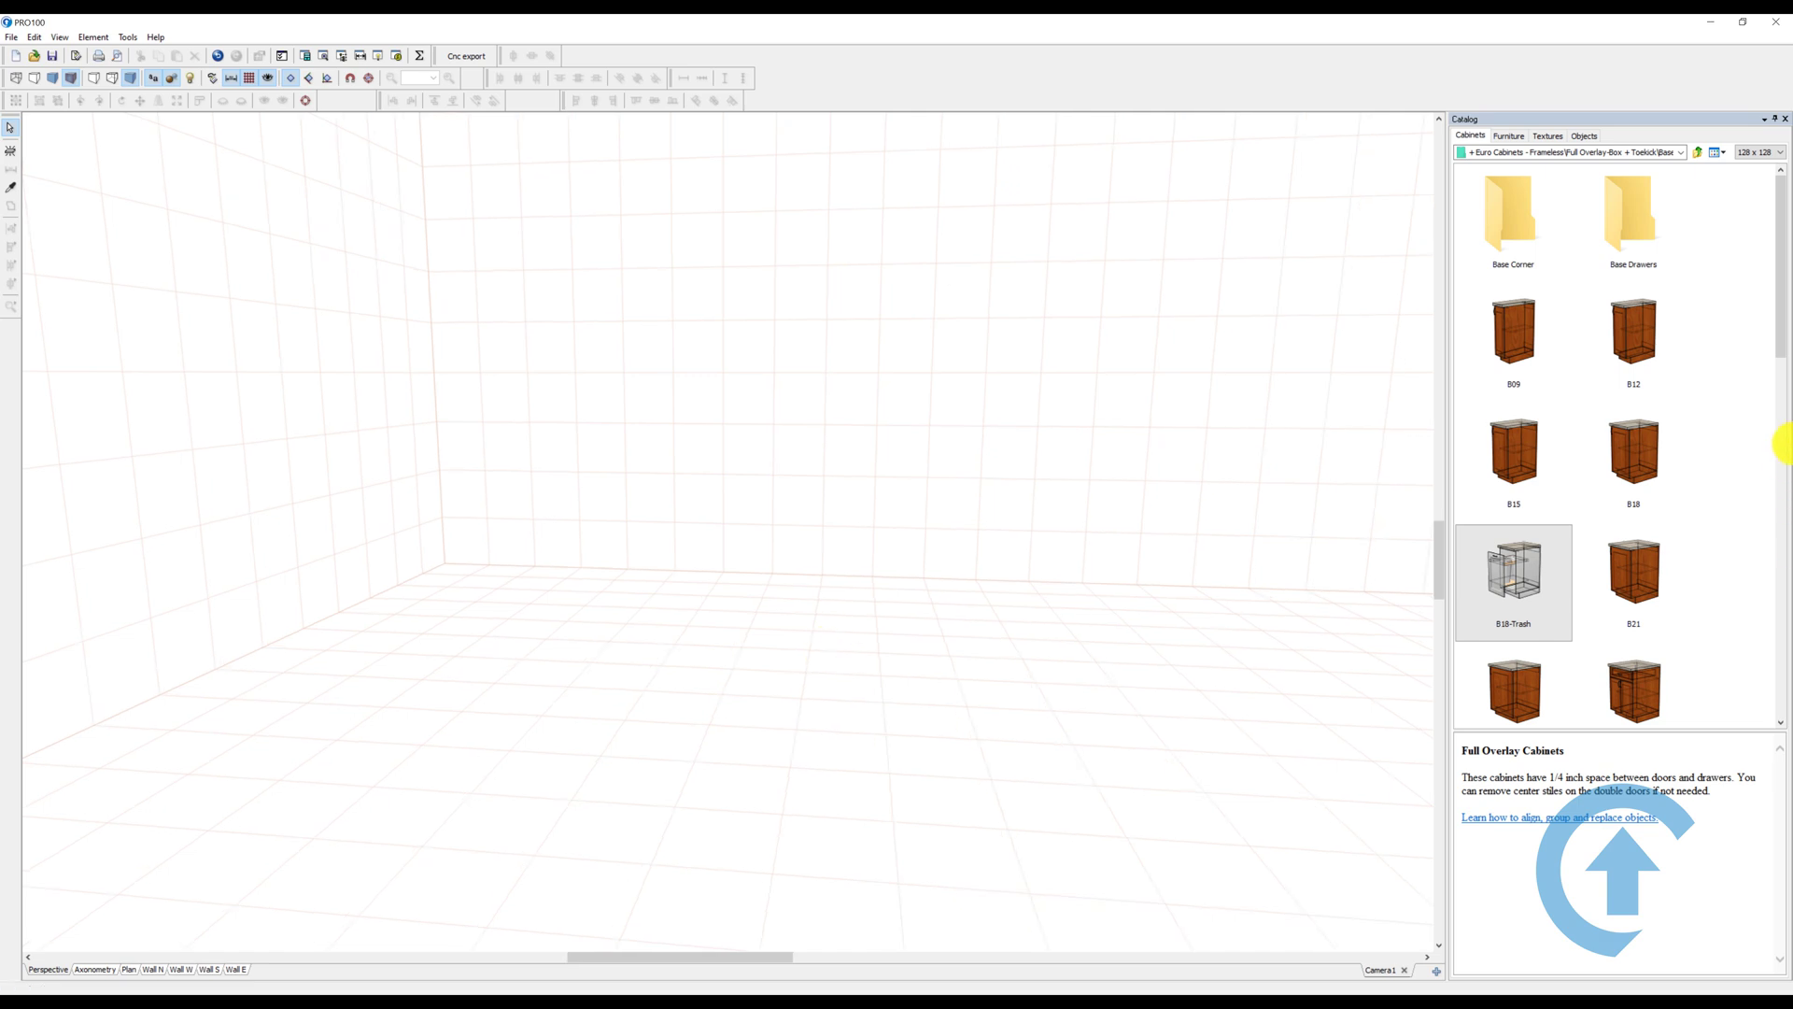
{"action": "double_click", "coordinate": [1628, 340]}
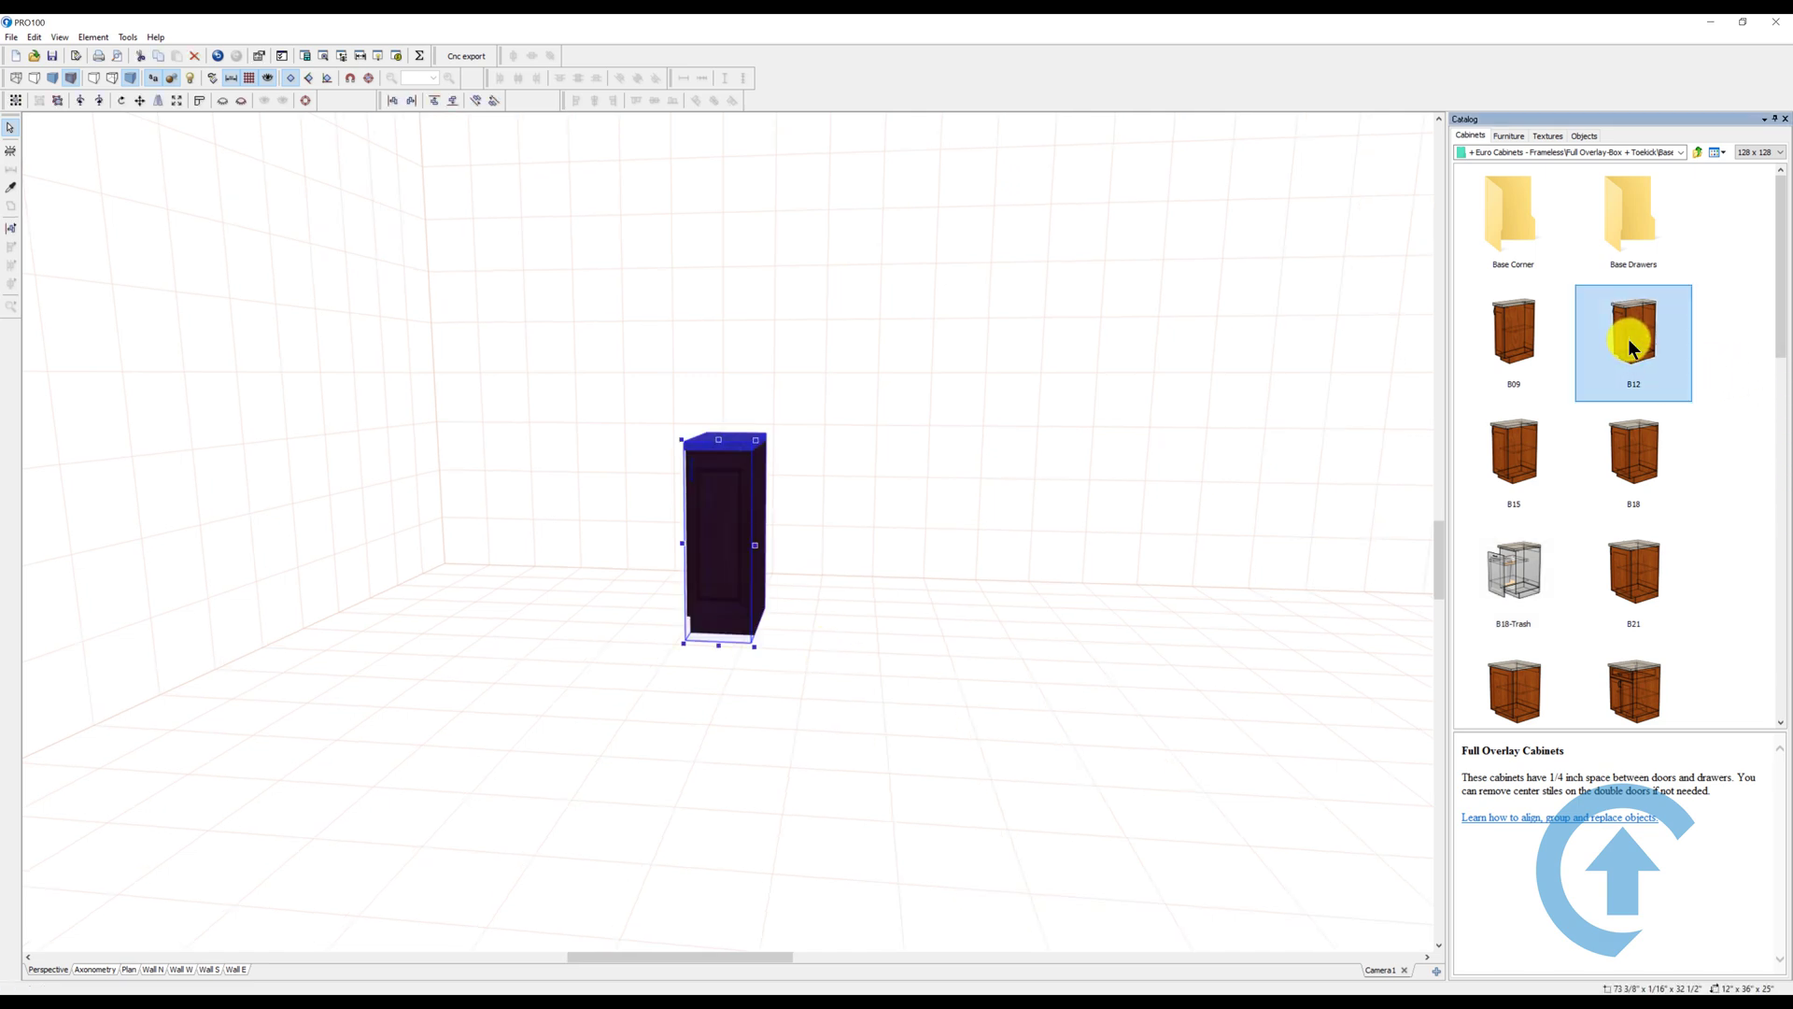
{"action": "right_click_drag", "start_coordinate": [961, 588], "coordinate": [776, 604]}
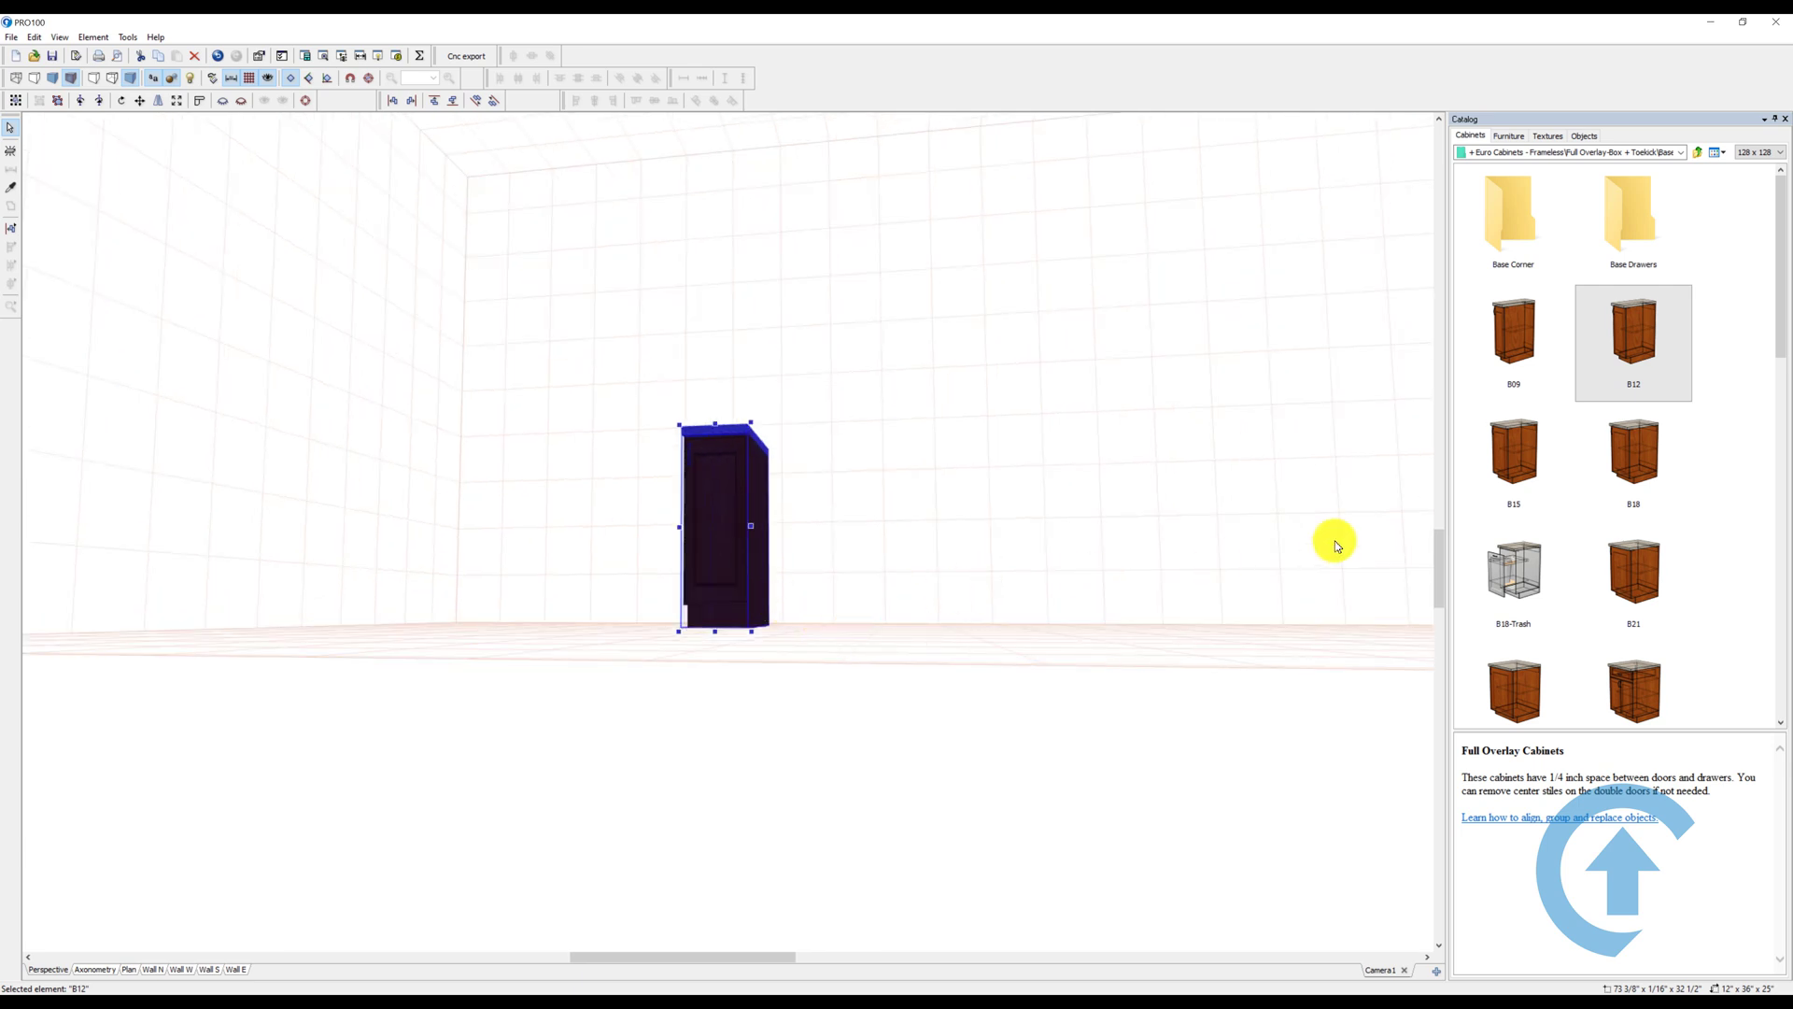
{"action": "left_click_drag", "start_coordinate": [1441, 592], "coordinate": [1437, 550]}
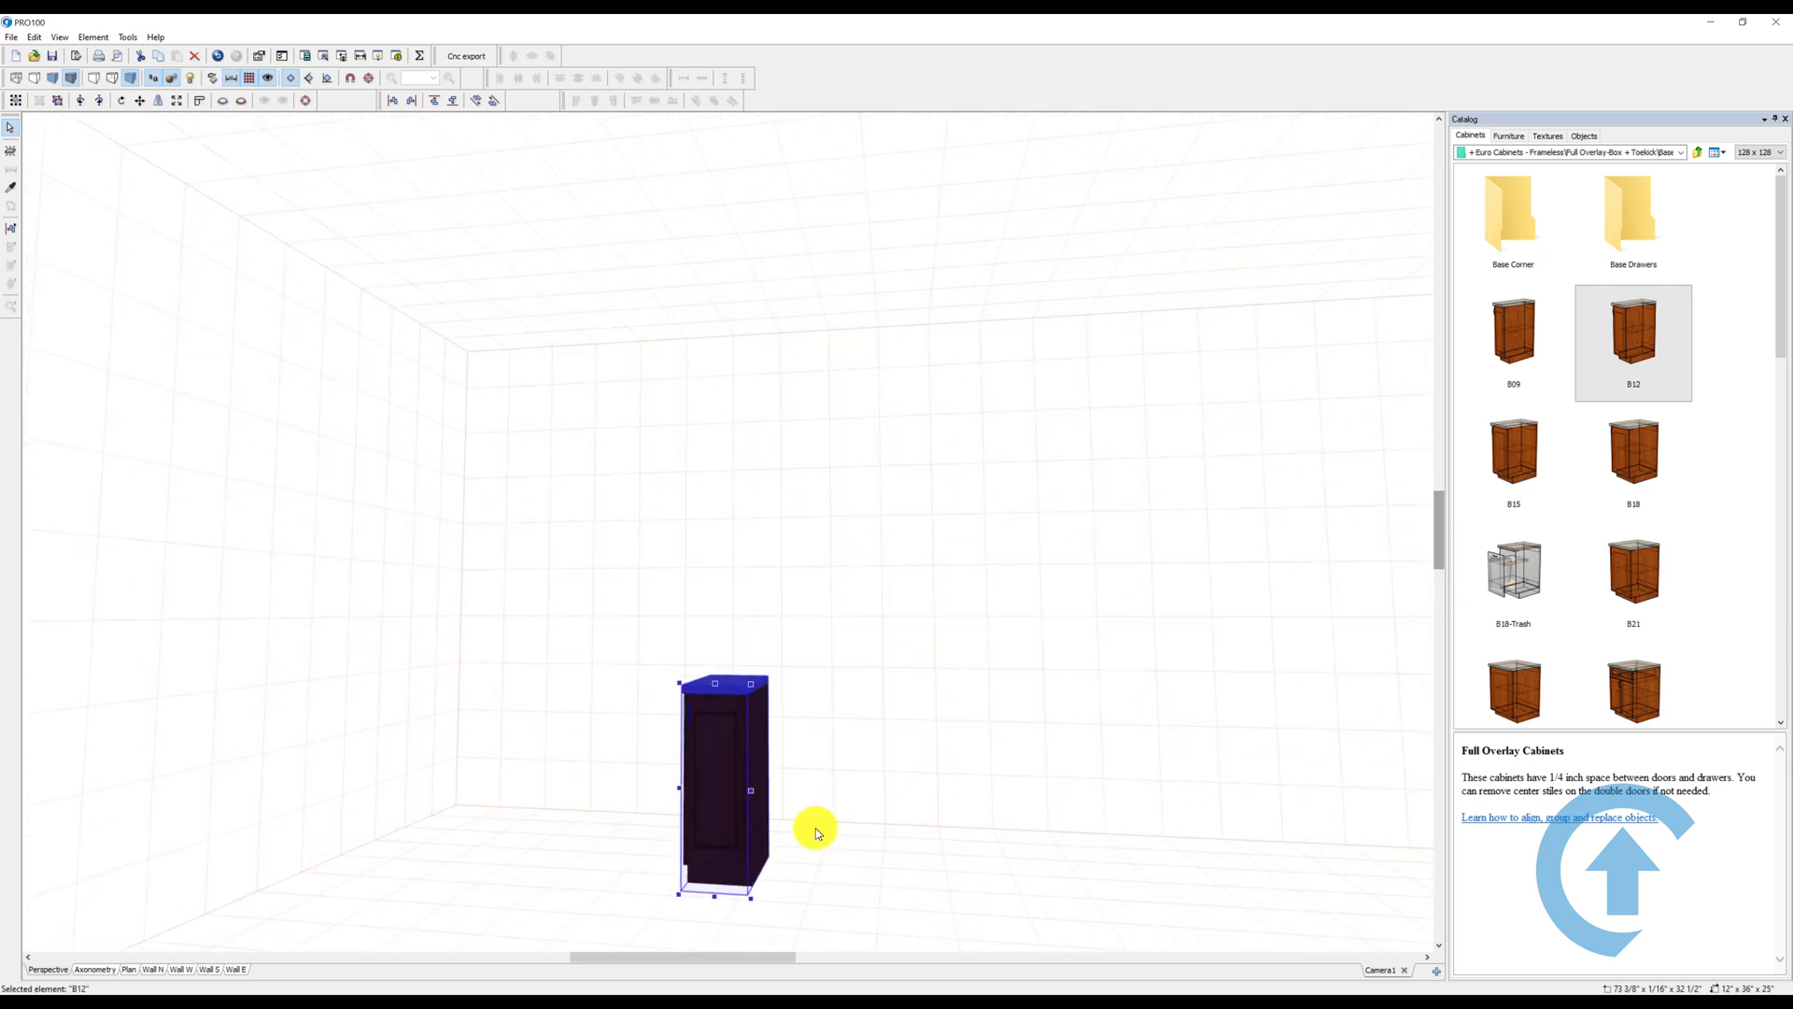
{"action": "left_click_drag", "start_coordinate": [741, 828], "coordinate": [824, 595]}
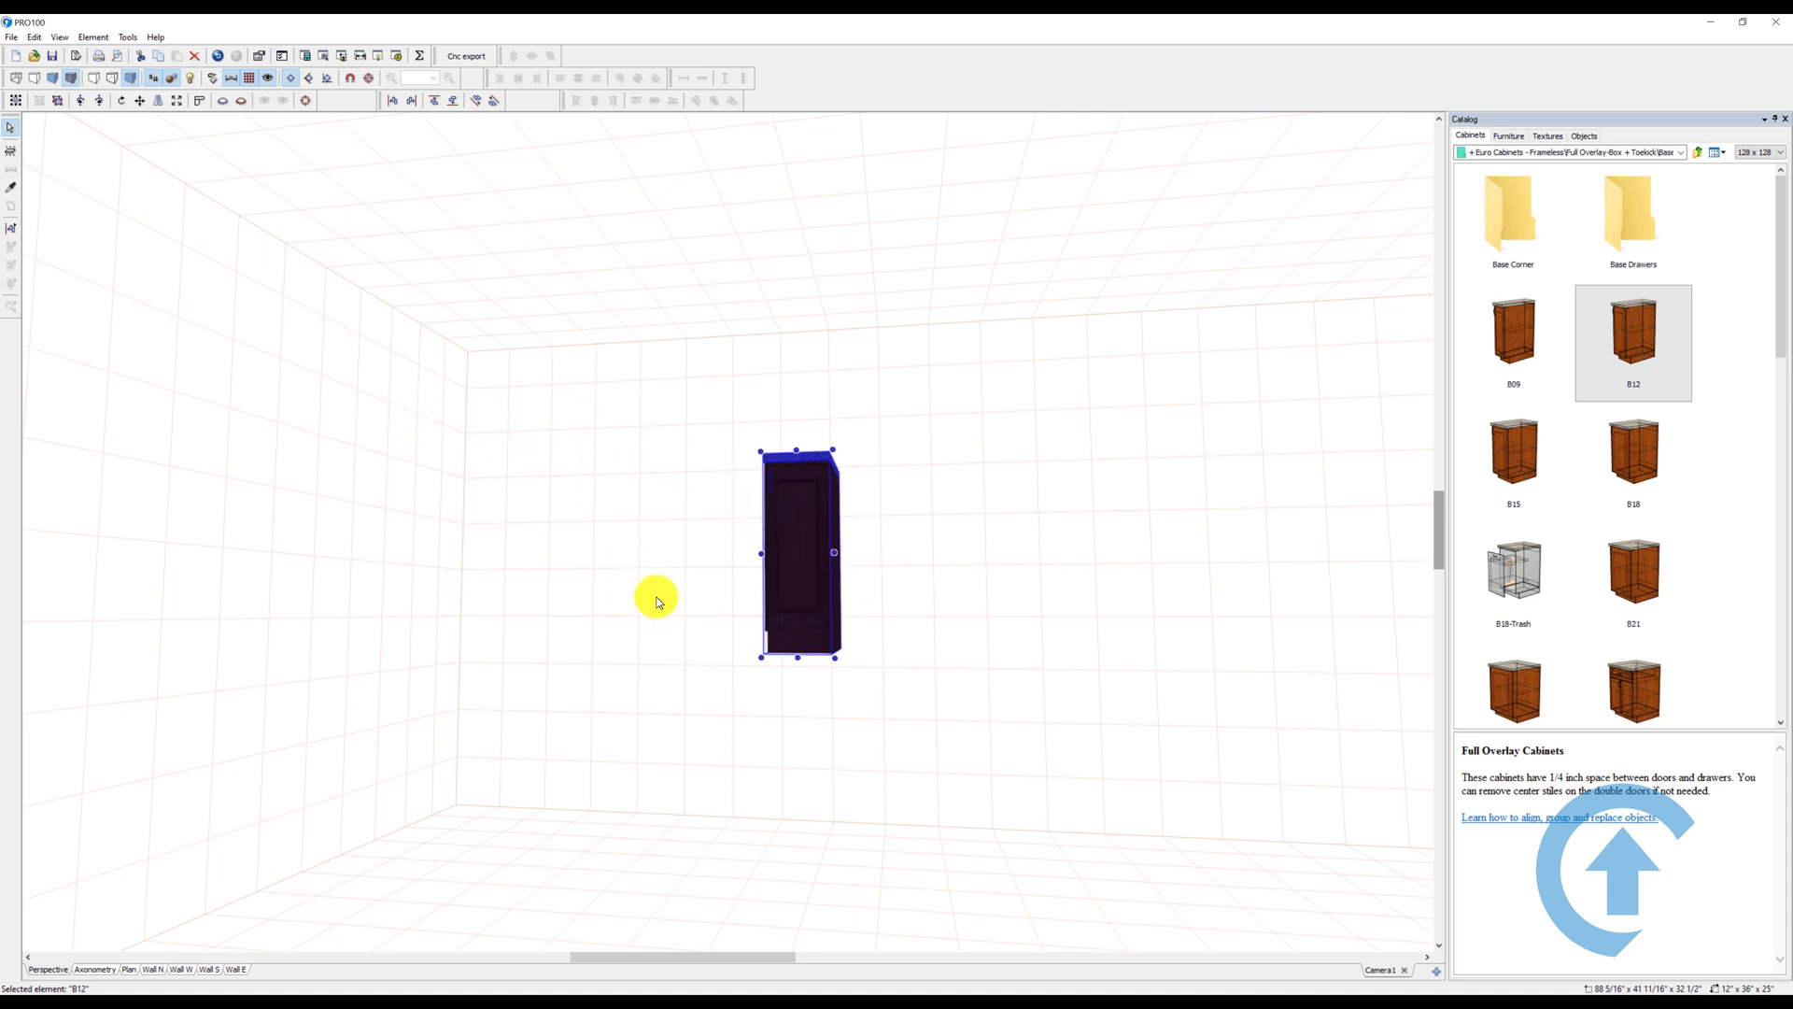
{"action": "key", "text": "Delete"}
Start a new project, discarding changes and keeping the default room dimensions.
{"action": "left_click", "coordinate": [15, 56]}
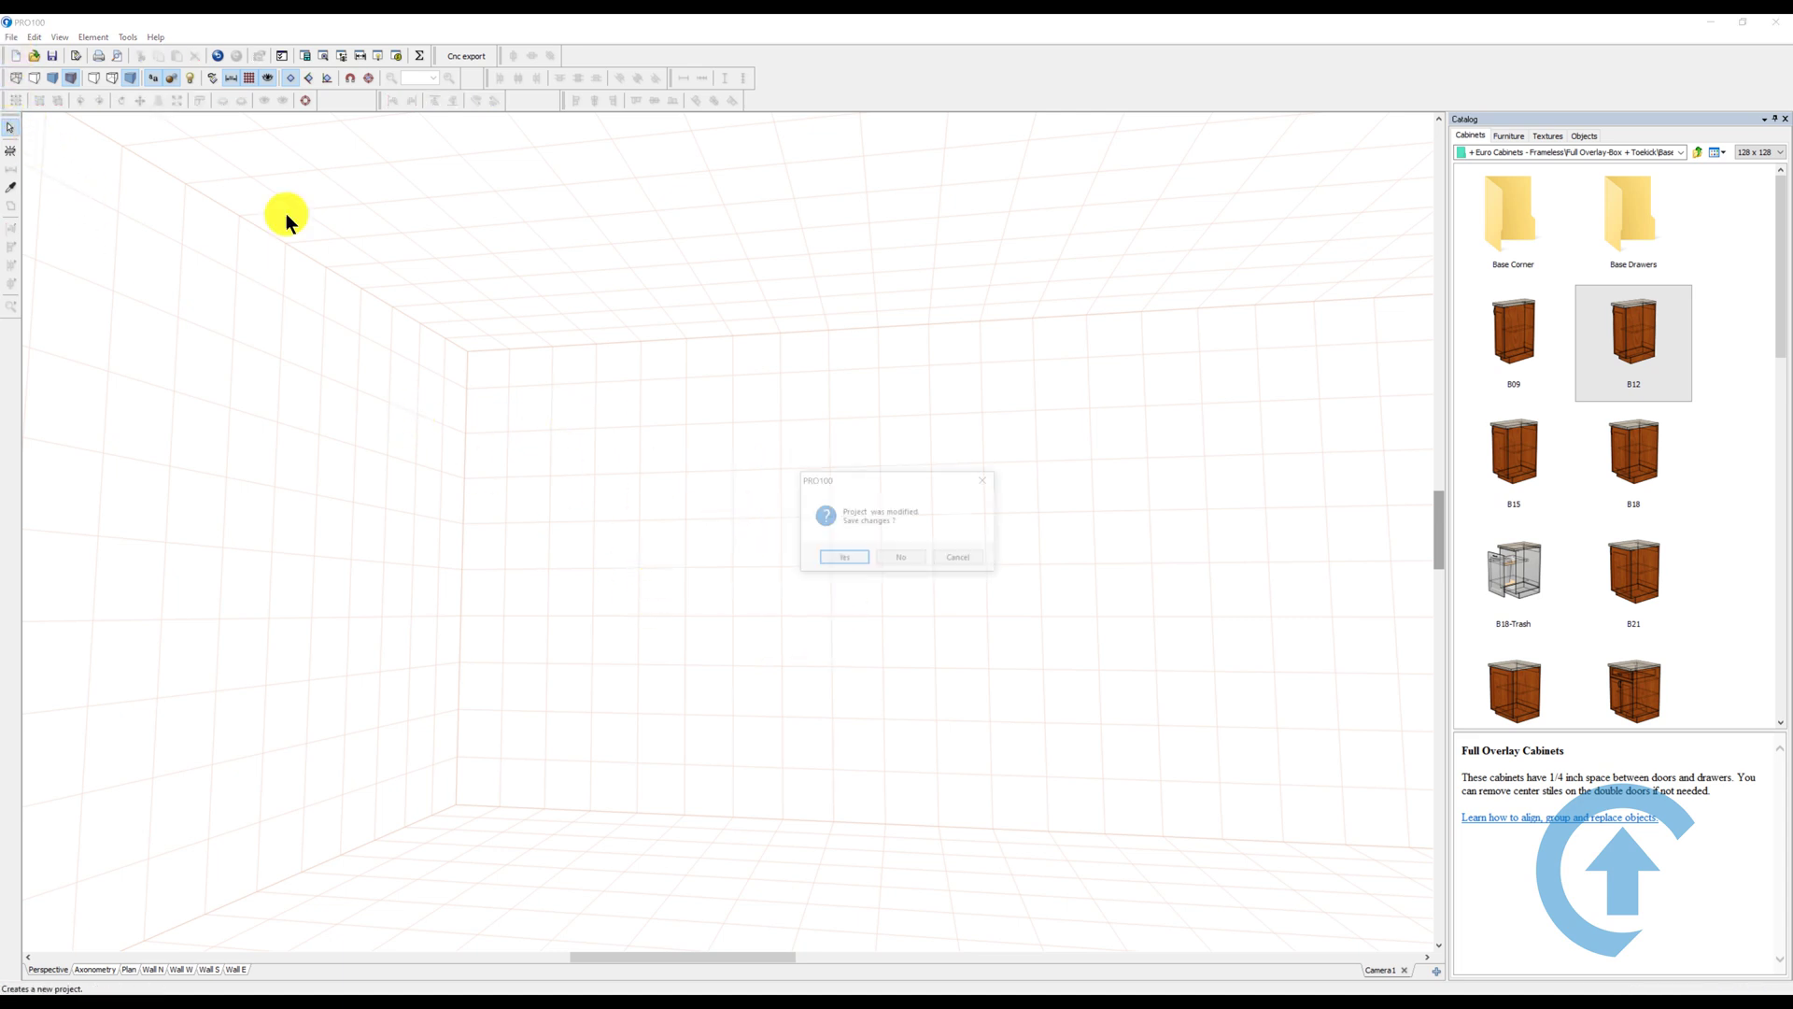
{"action": "left_click", "coordinate": [893, 558]}
{"action": "left_click", "coordinate": [995, 573]}
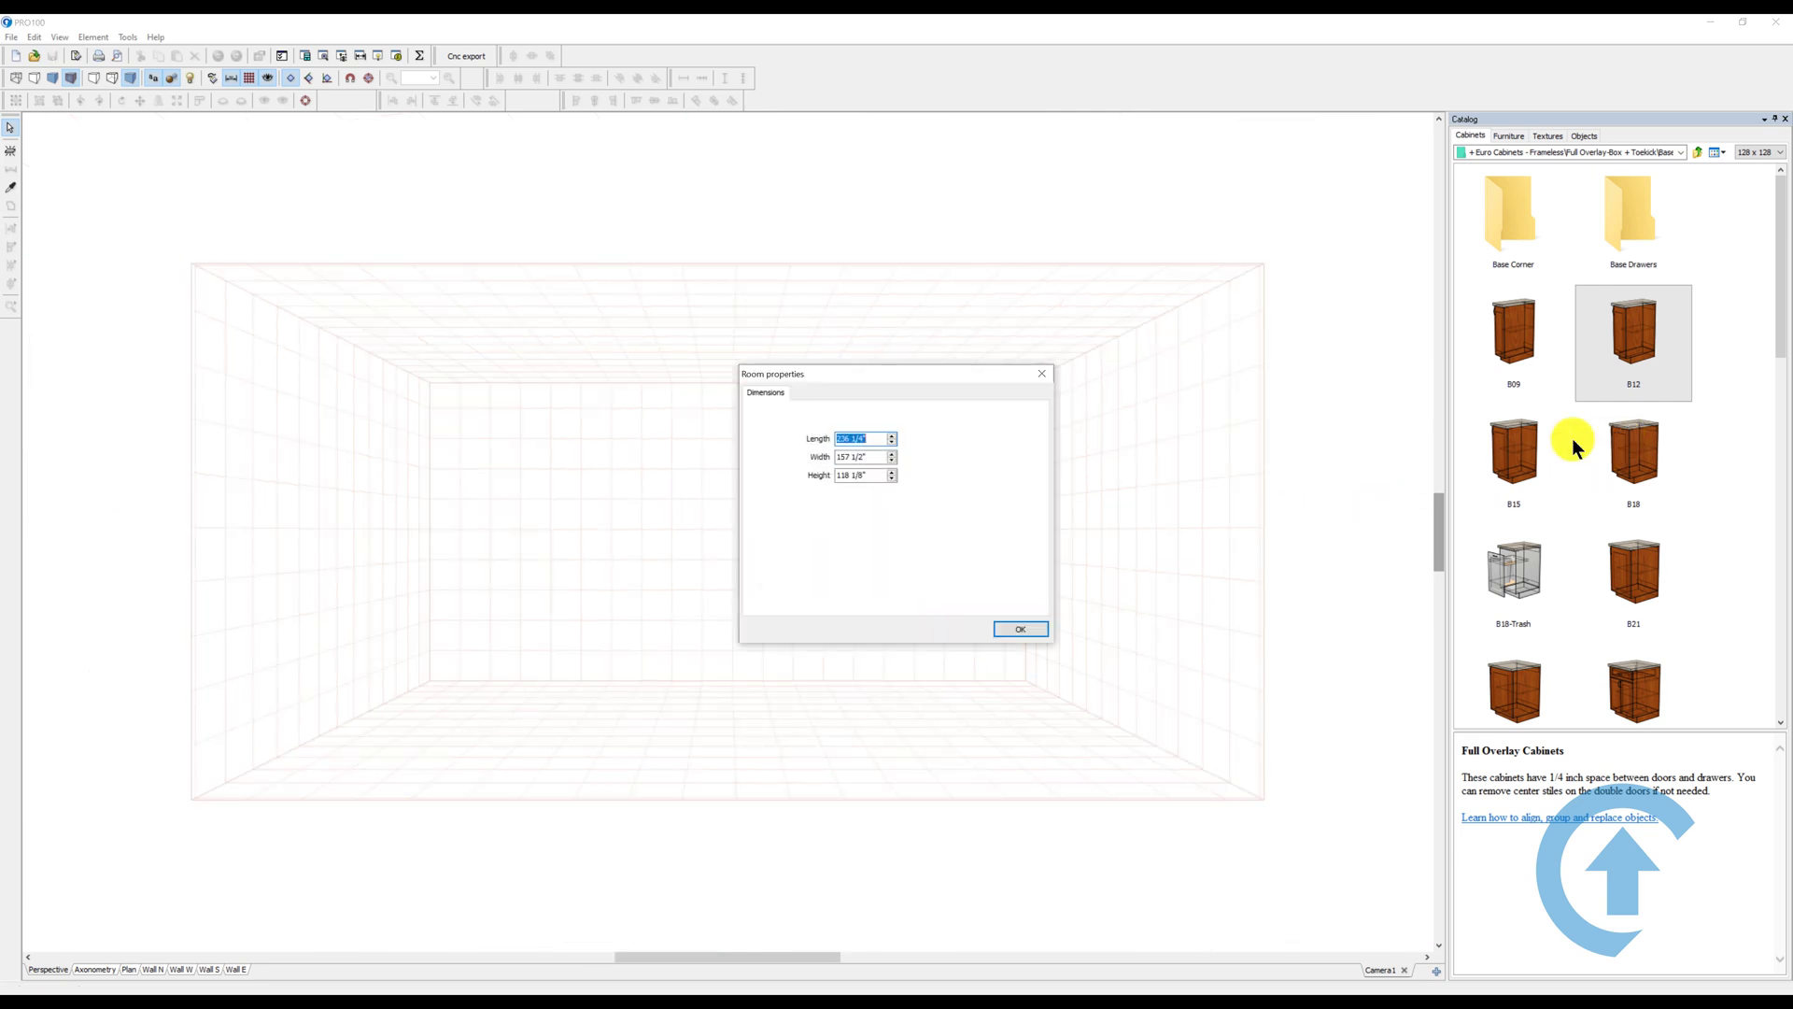
{"action": "left_click", "coordinate": [1044, 374]}
Insert a trial B18 cabinet, delete it, and show the room in Plan view.
{"action": "double_click", "coordinate": [1638, 455]}
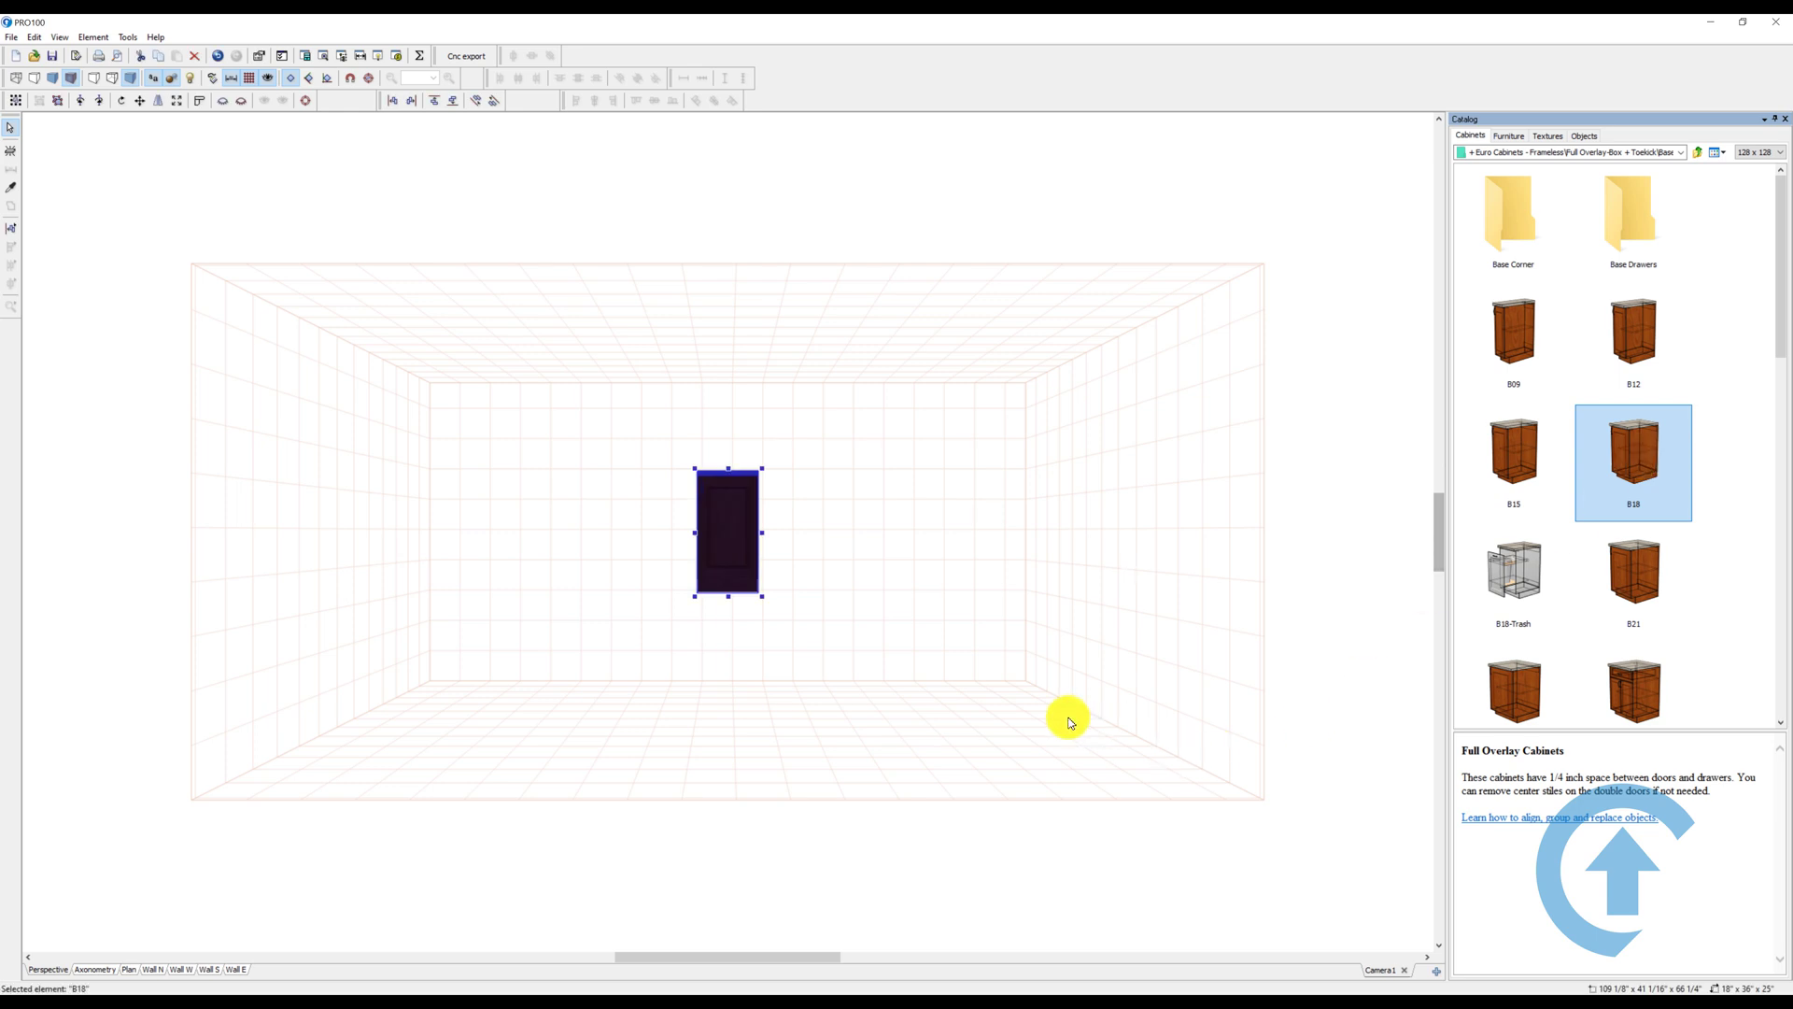
{"action": "right_click_drag", "start_coordinate": [1069, 716], "coordinate": [985, 716]}
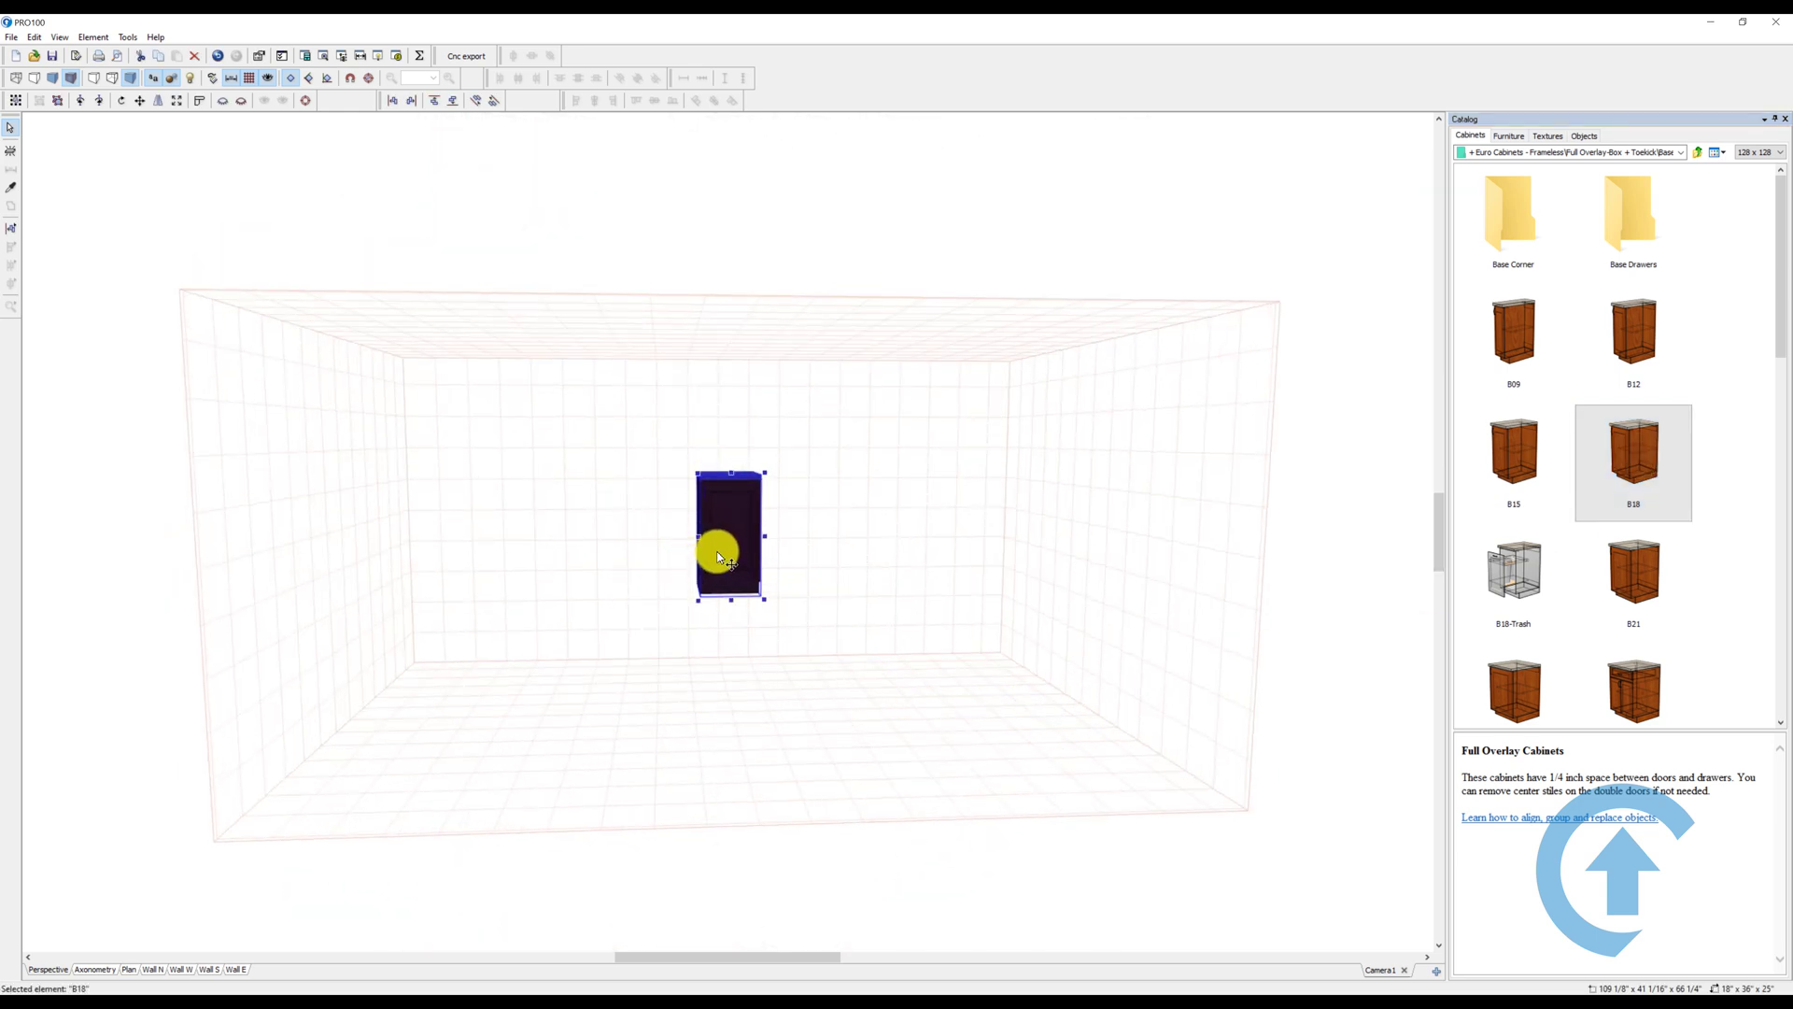
{"action": "key", "text": "Delete"}
{"action": "left_click", "coordinate": [128, 967]}
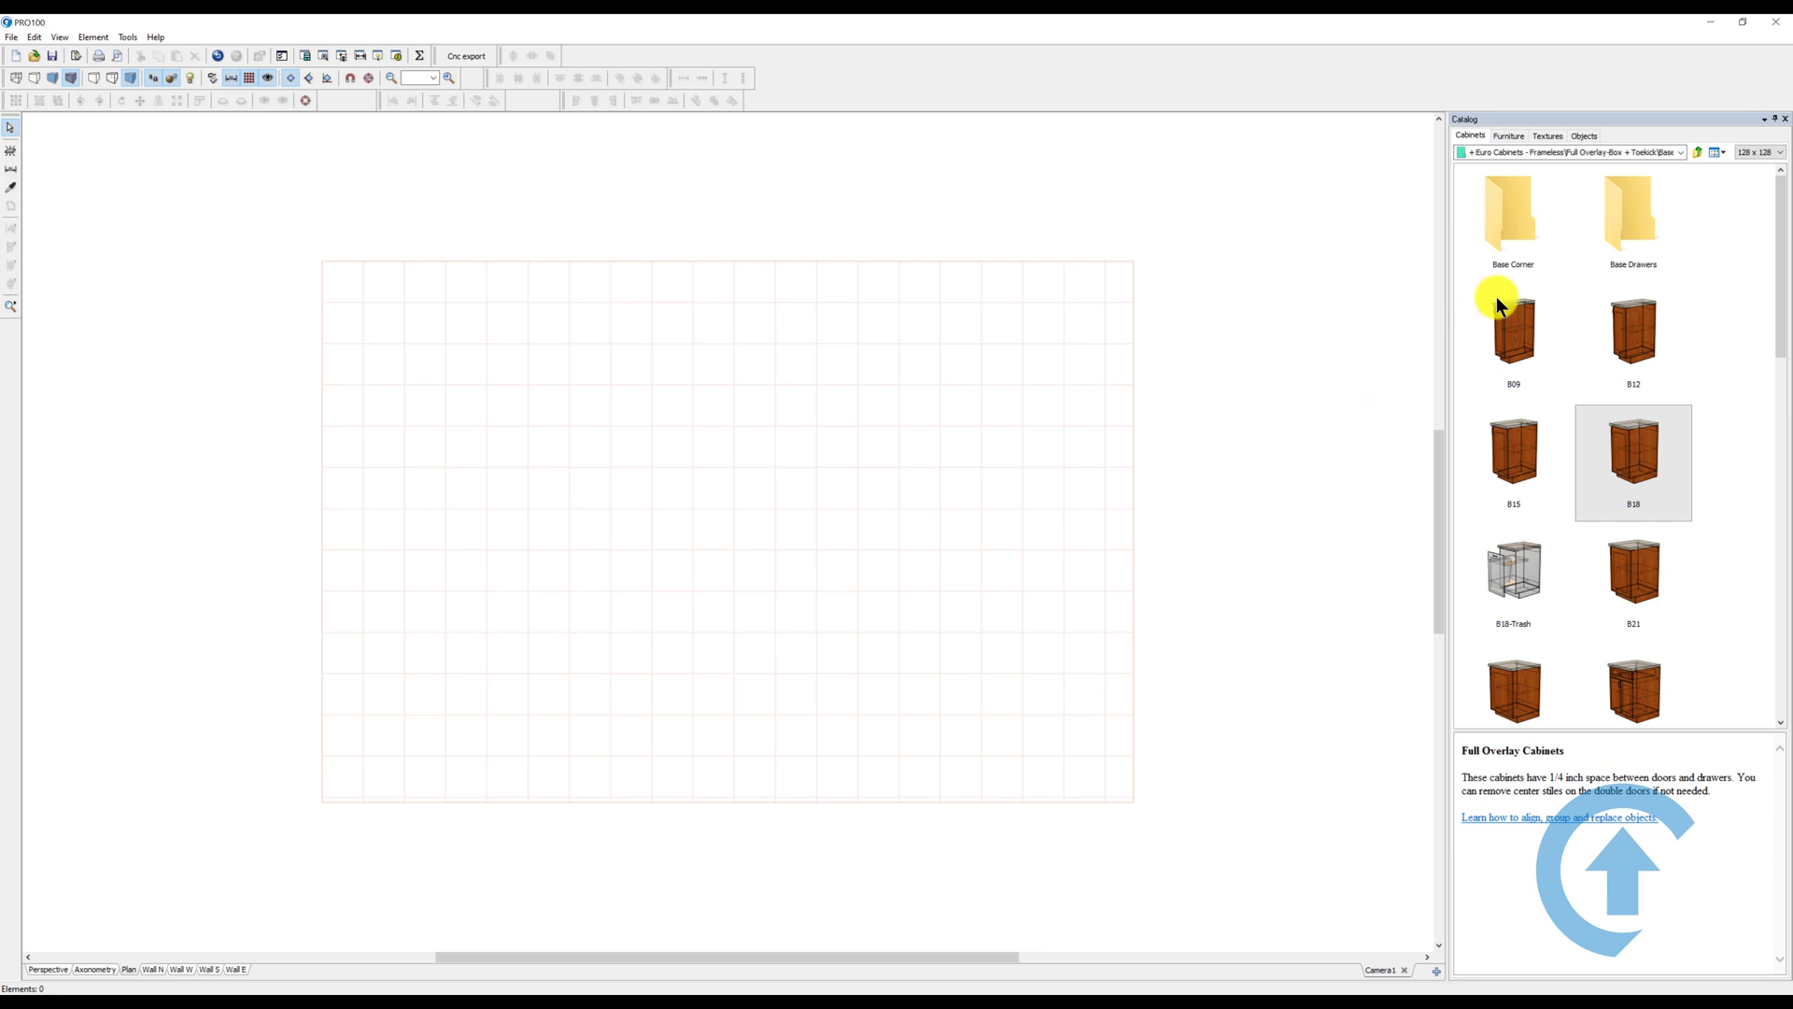
Place B09 in the plan's top-left corner and B15 right beside it.
{"action": "left_click_drag", "start_coordinate": [1496, 295], "coordinate": [299, 207]}
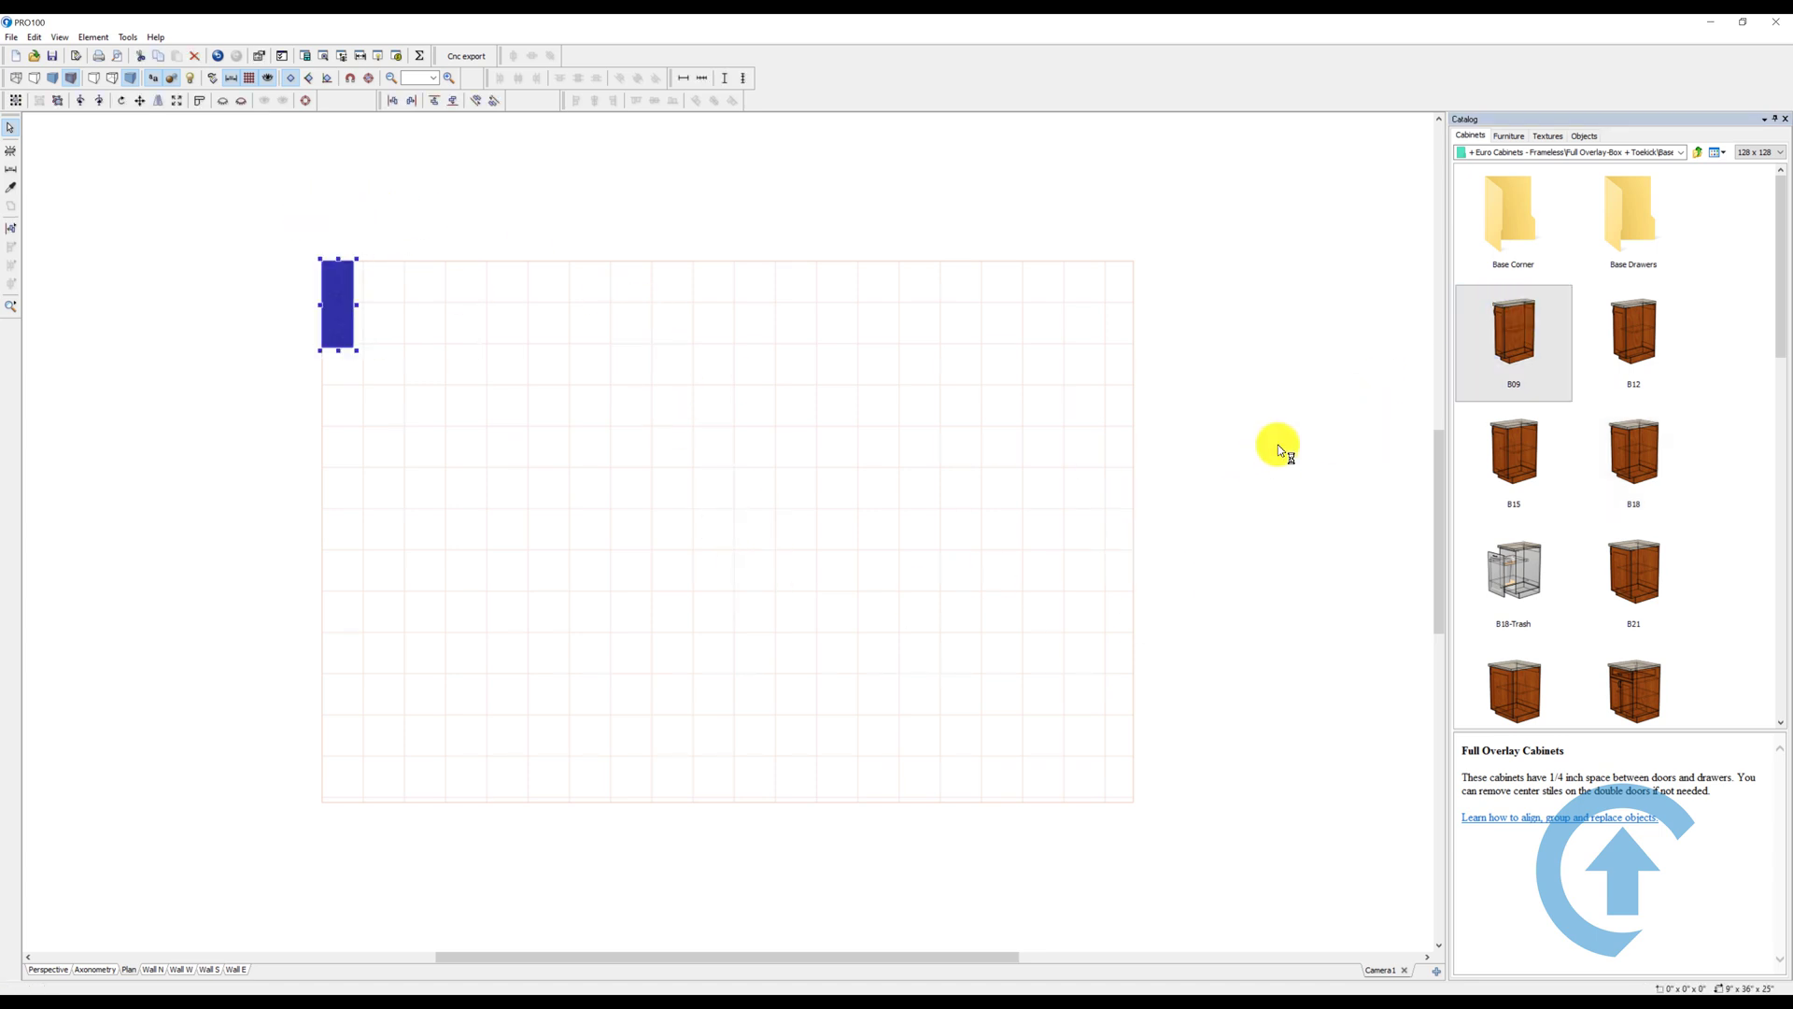
{"action": "left_click_drag", "start_coordinate": [1500, 435], "coordinate": [352, 249]}
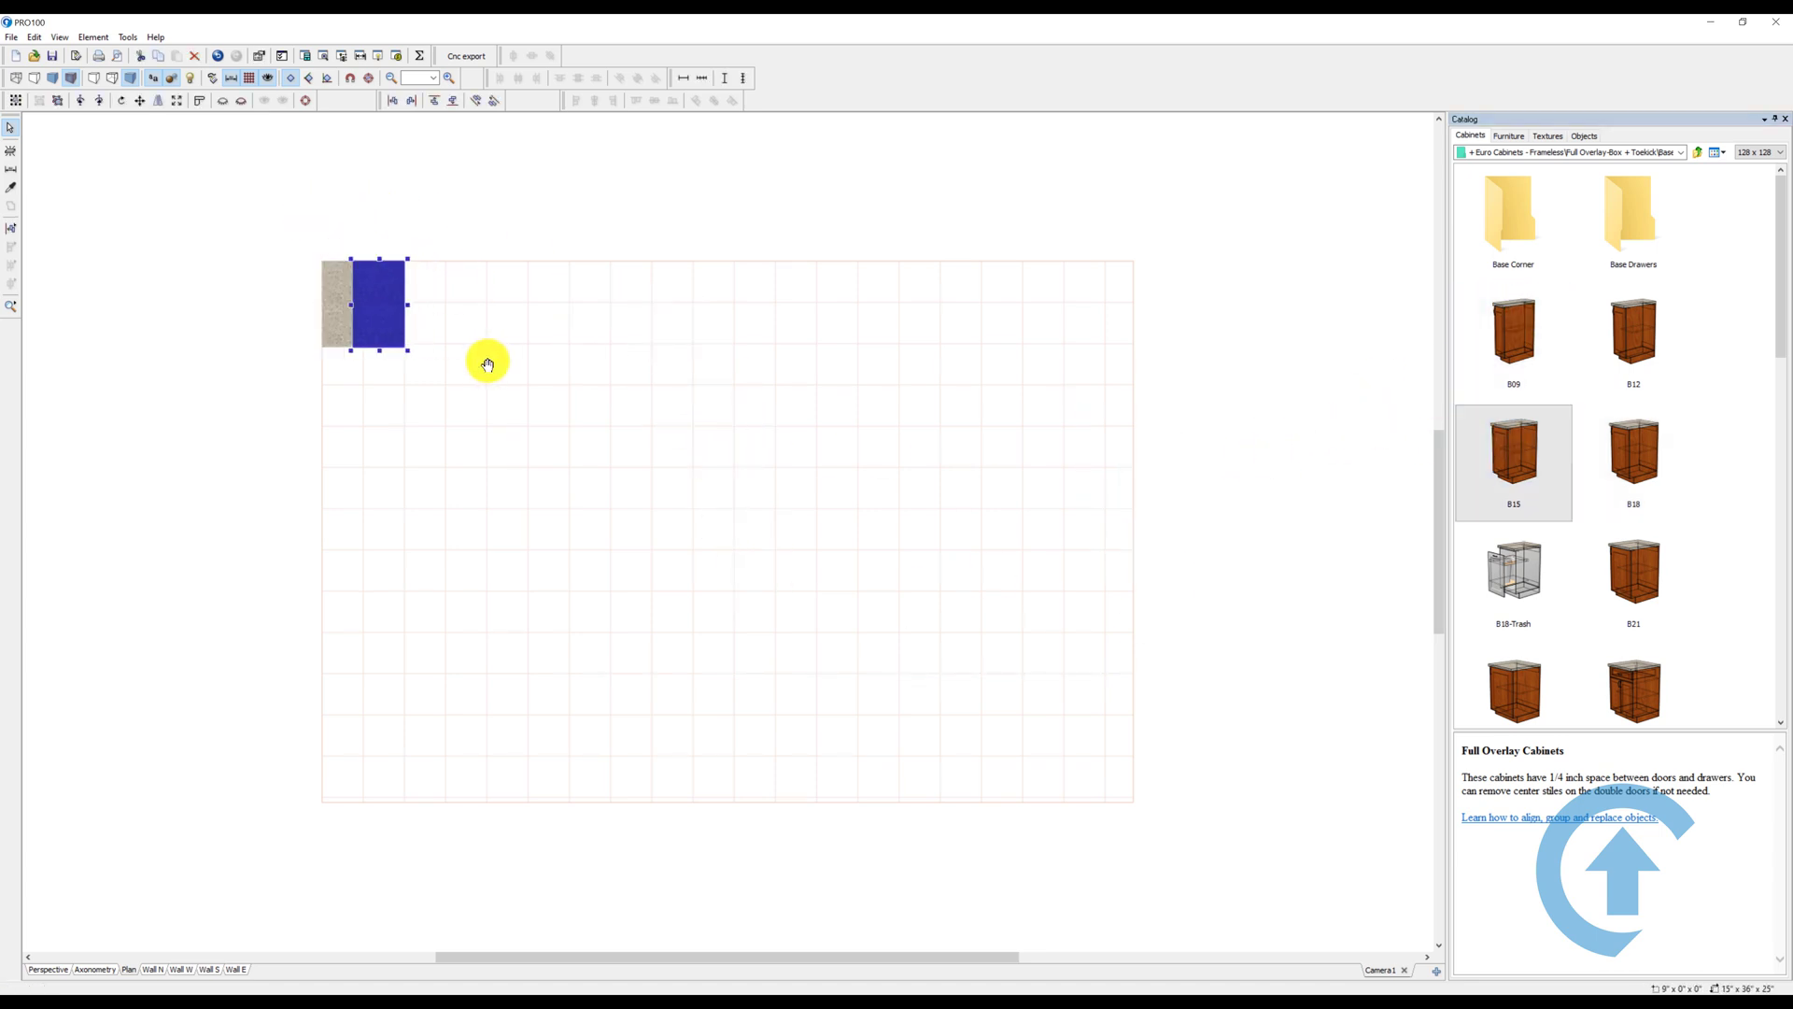
{"action": "left_click", "coordinate": [283, 843]}
Show the room in Perspective with Contours on, and select the B15 cabinet.
{"action": "left_click", "coordinate": [40, 970]}
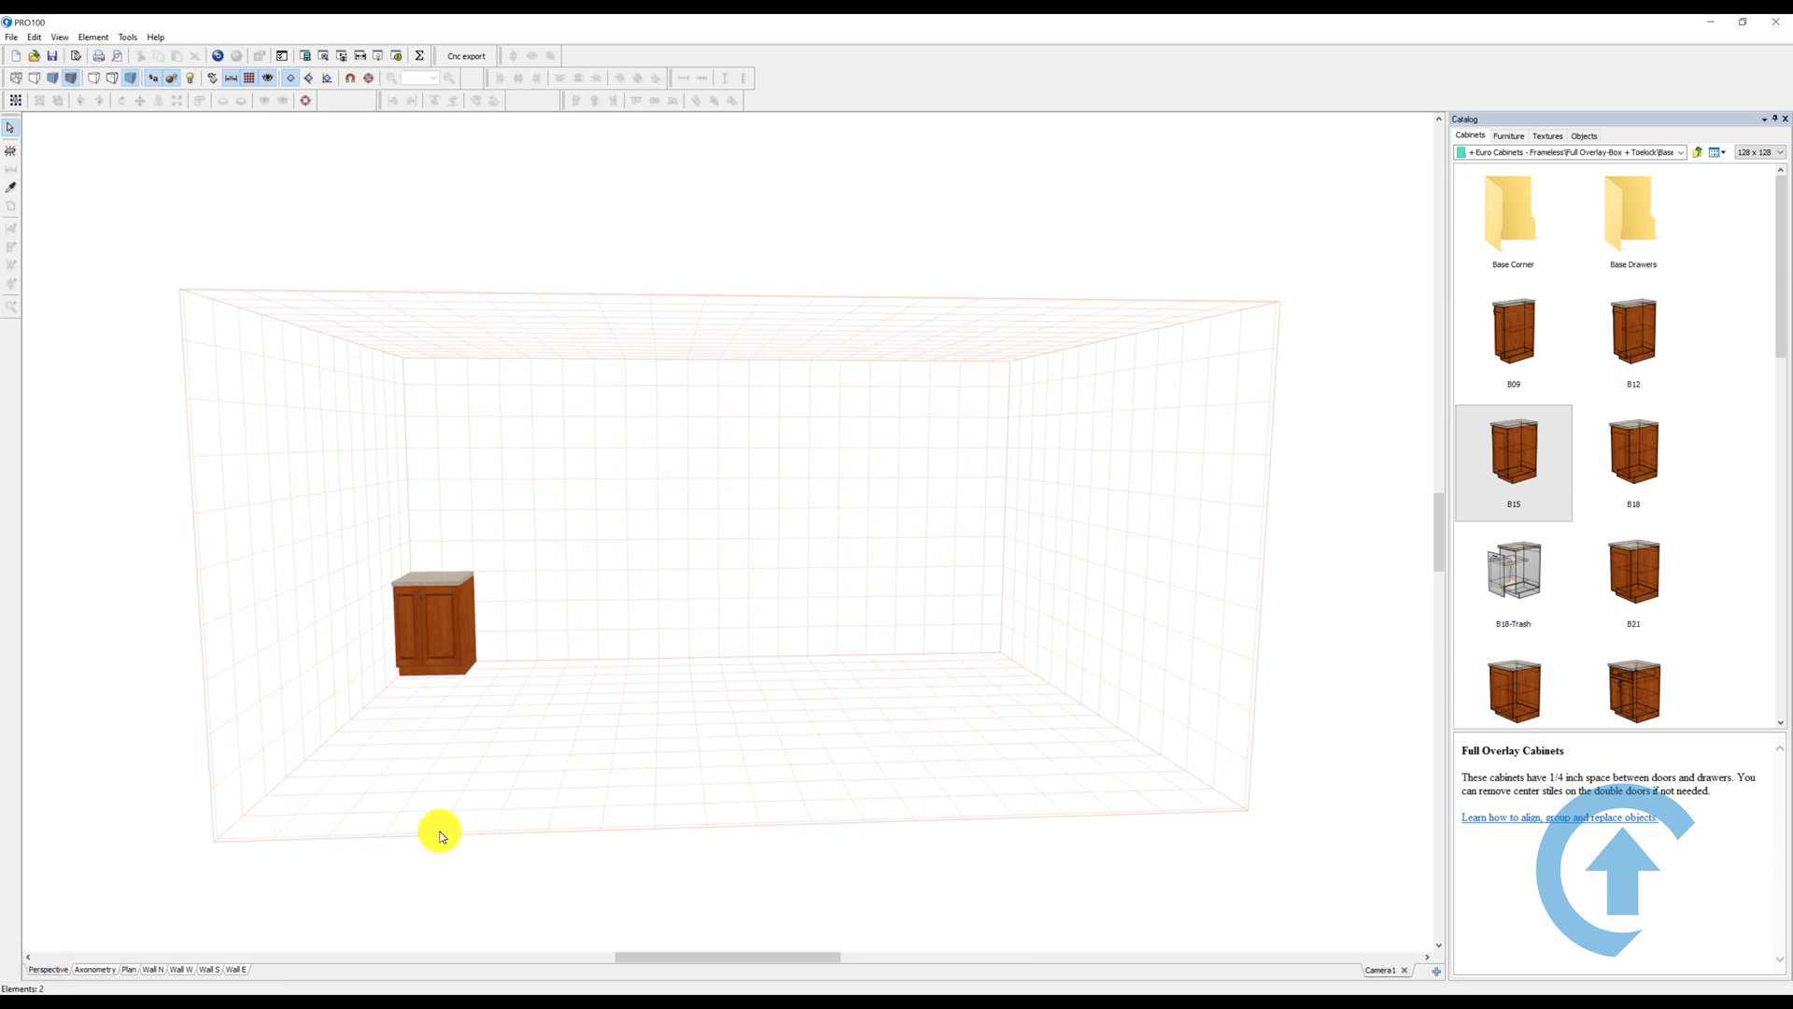
{"action": "left_click", "coordinate": [91, 81]}
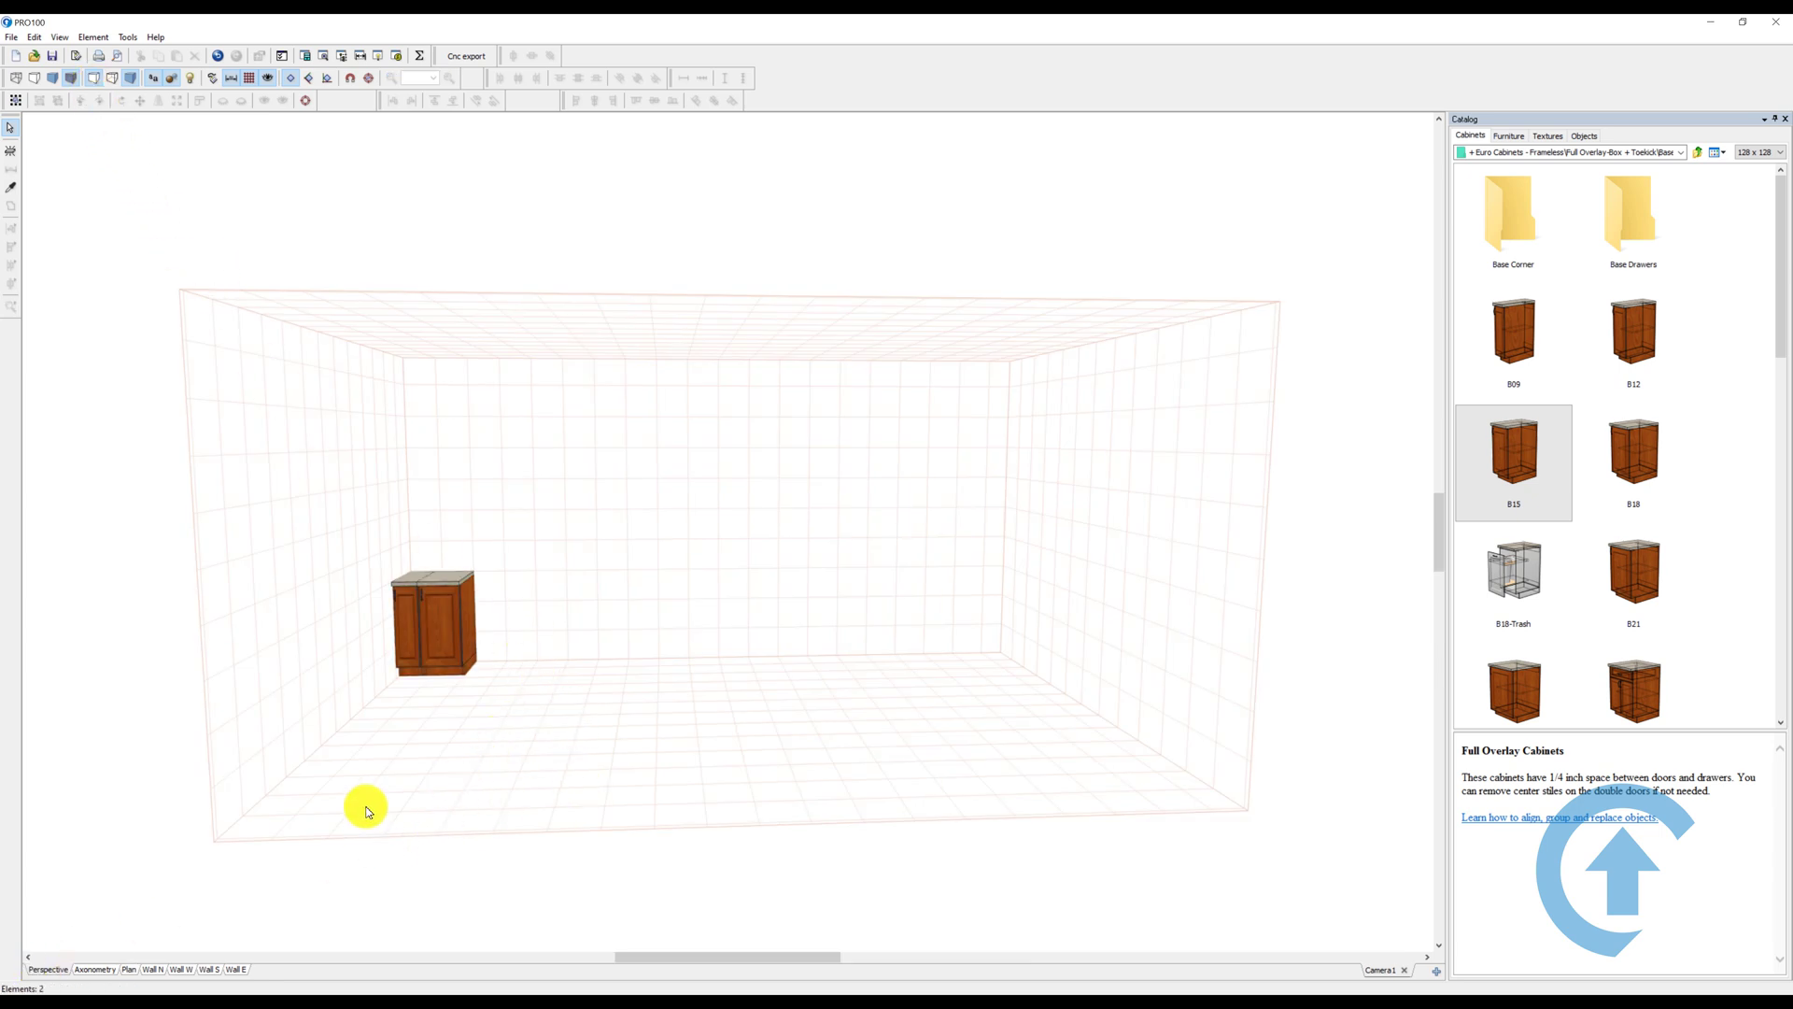
{"action": "scroll", "coordinate": [429, 771], "scroll_direction": "up", "scroll_amount": 3}
{"action": "left_click", "coordinate": [350, 700]}
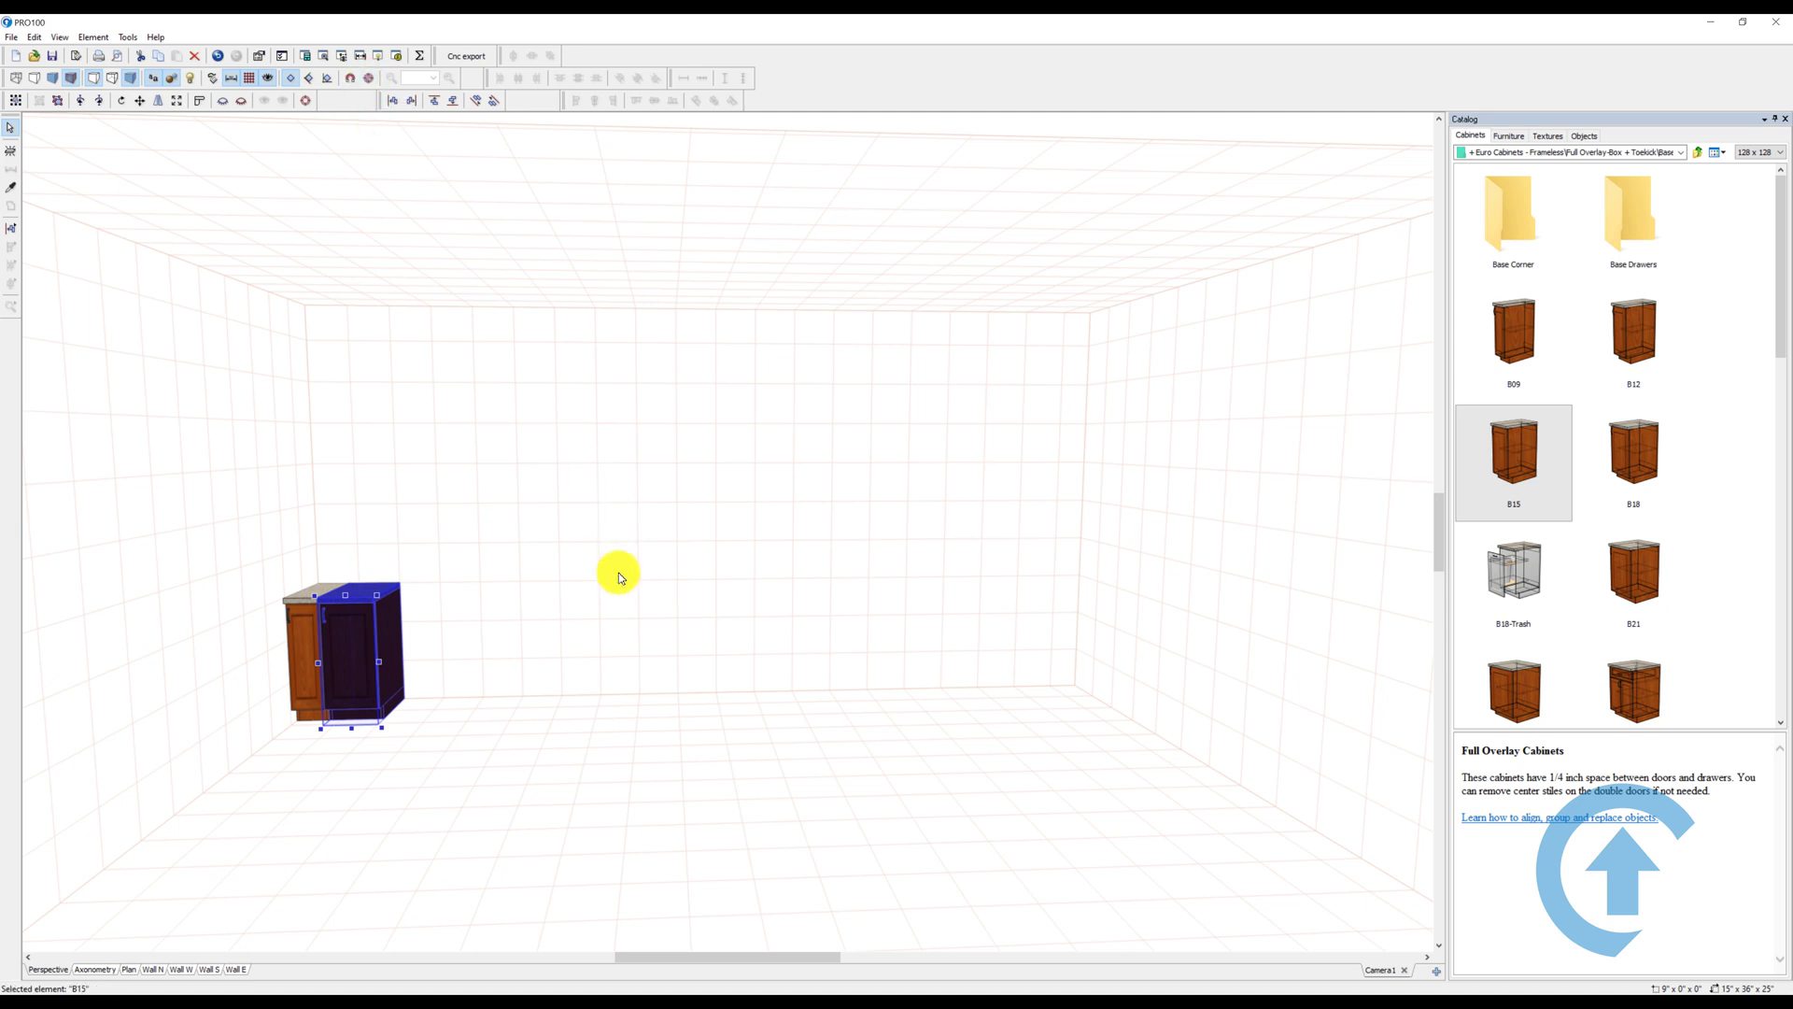
Drag the B15 cabinet right across the floor, standing apart from the B09.
{"action": "left_click", "coordinate": [377, 688]}
{"action": "left_click_drag", "start_coordinate": [369, 677], "coordinate": [1412, 726]}
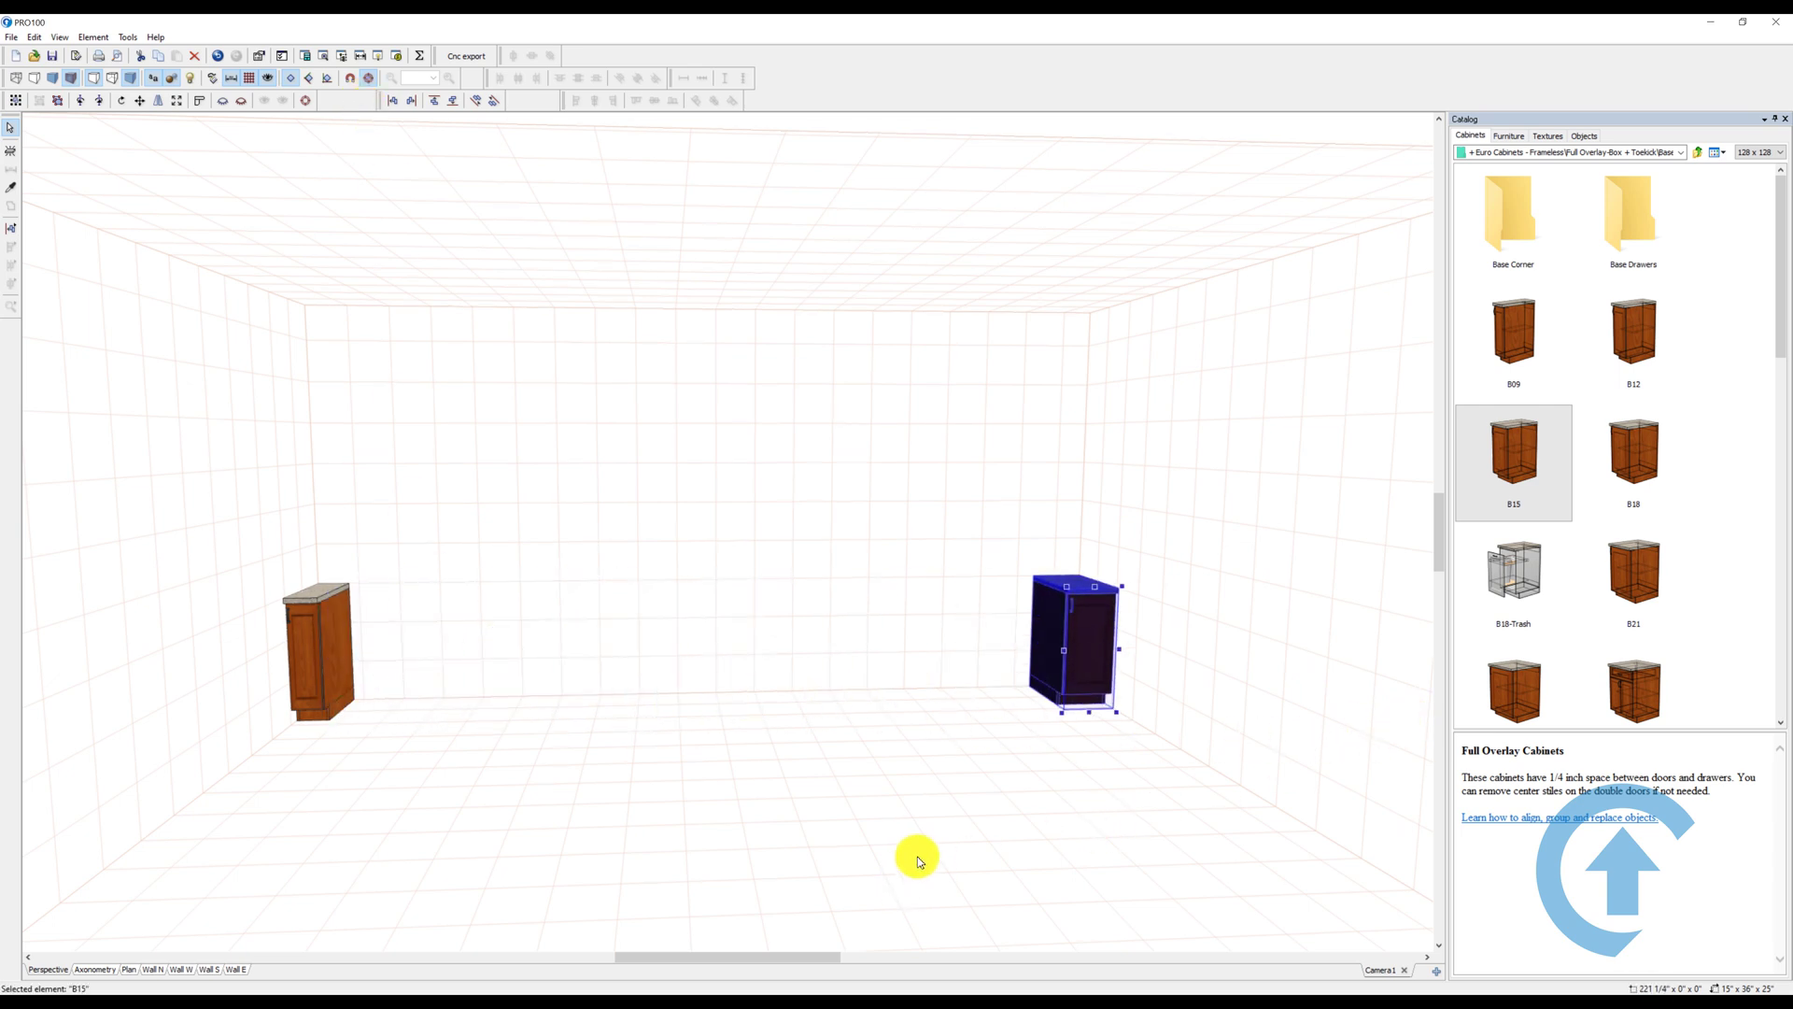
{"action": "scroll", "coordinate": [921, 855], "scroll_direction": "down", "scroll_amount": 4}
{"action": "scroll", "coordinate": [938, 867], "scroll_direction": "down", "scroll_amount": 2}
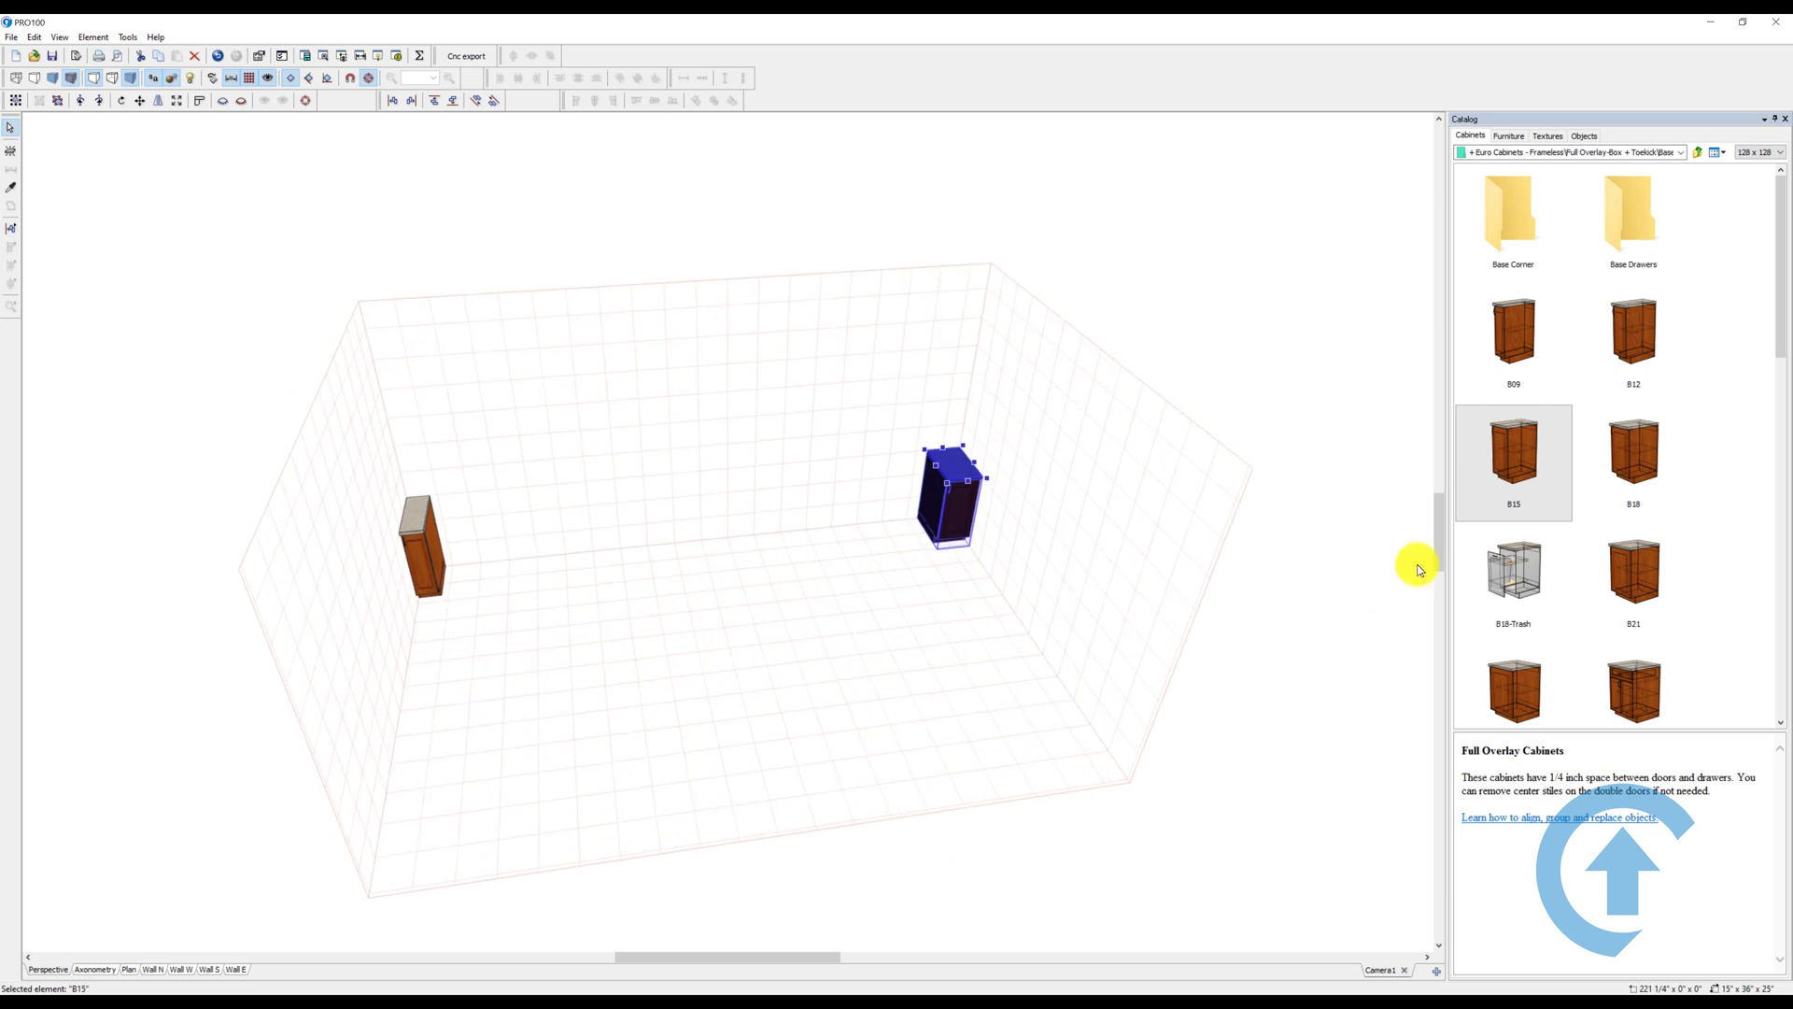
{"action": "left_click_drag", "start_coordinate": [1437, 542], "coordinate": [1425, 458]}
{"action": "scroll", "coordinate": [1212, 713], "scroll_direction": "up", "scroll_amount": 5}
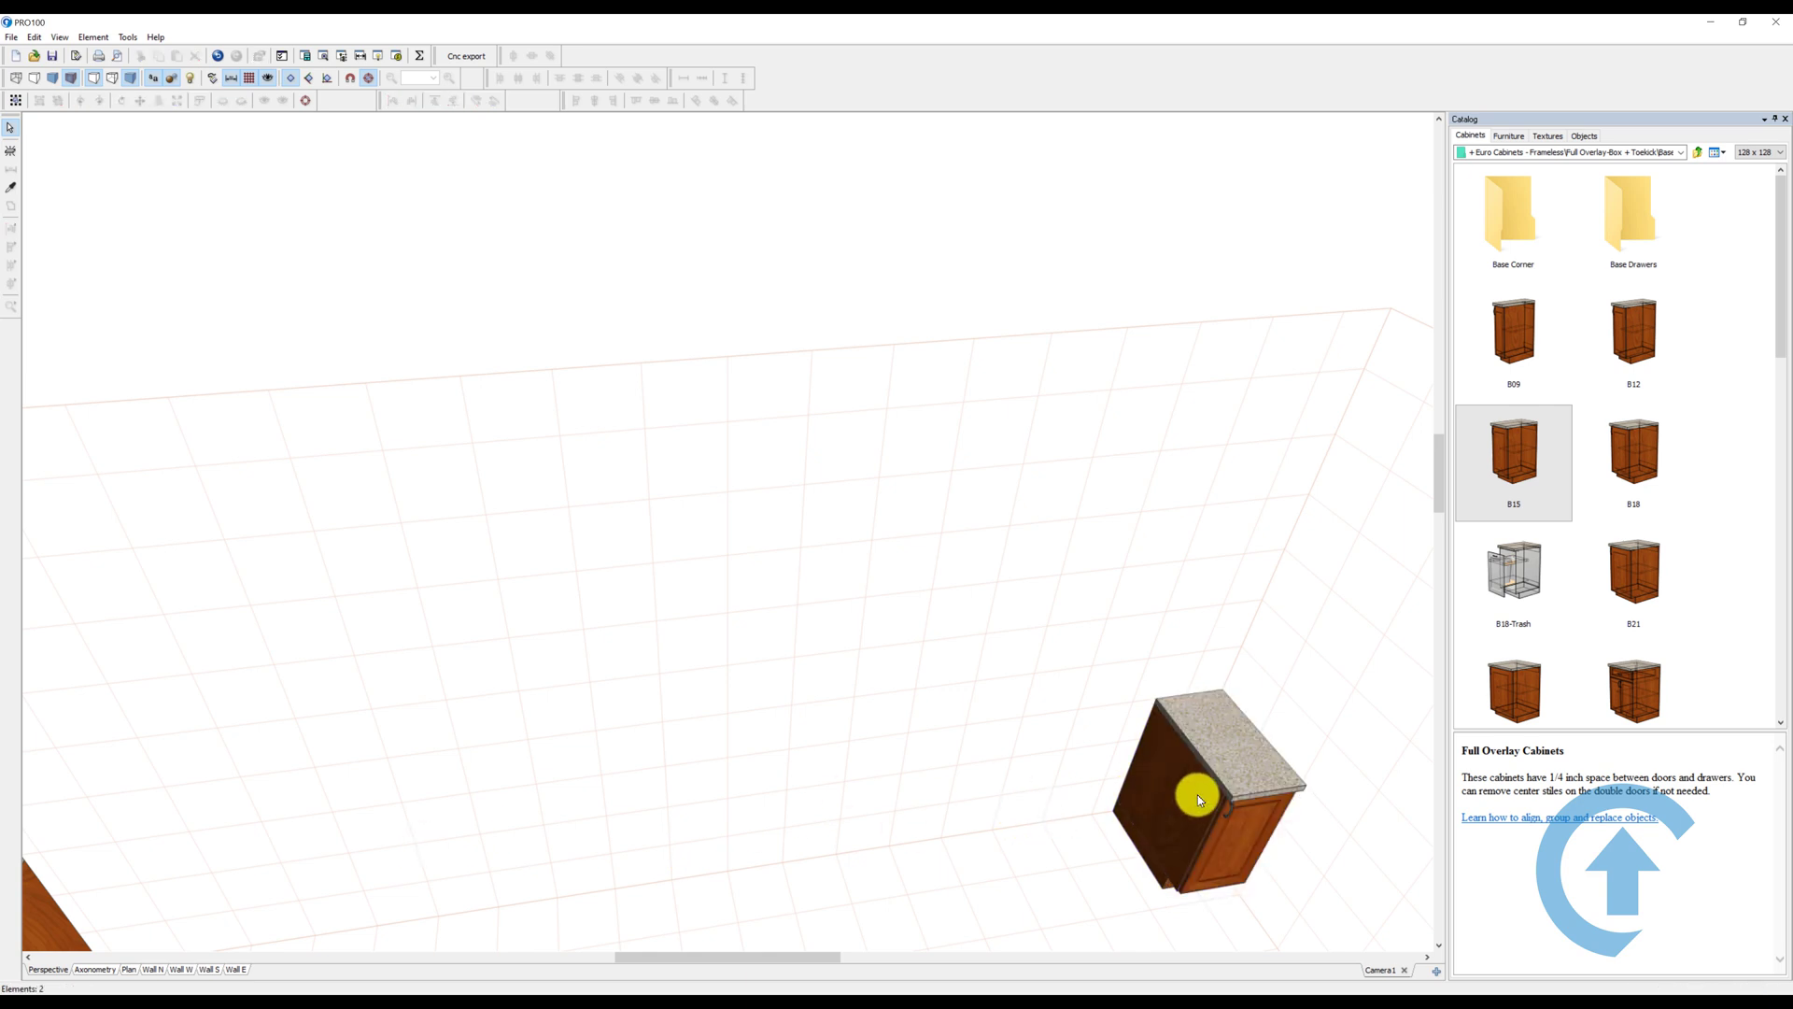
{"action": "left_click_drag", "start_coordinate": [1198, 794], "coordinate": [14, 654]}
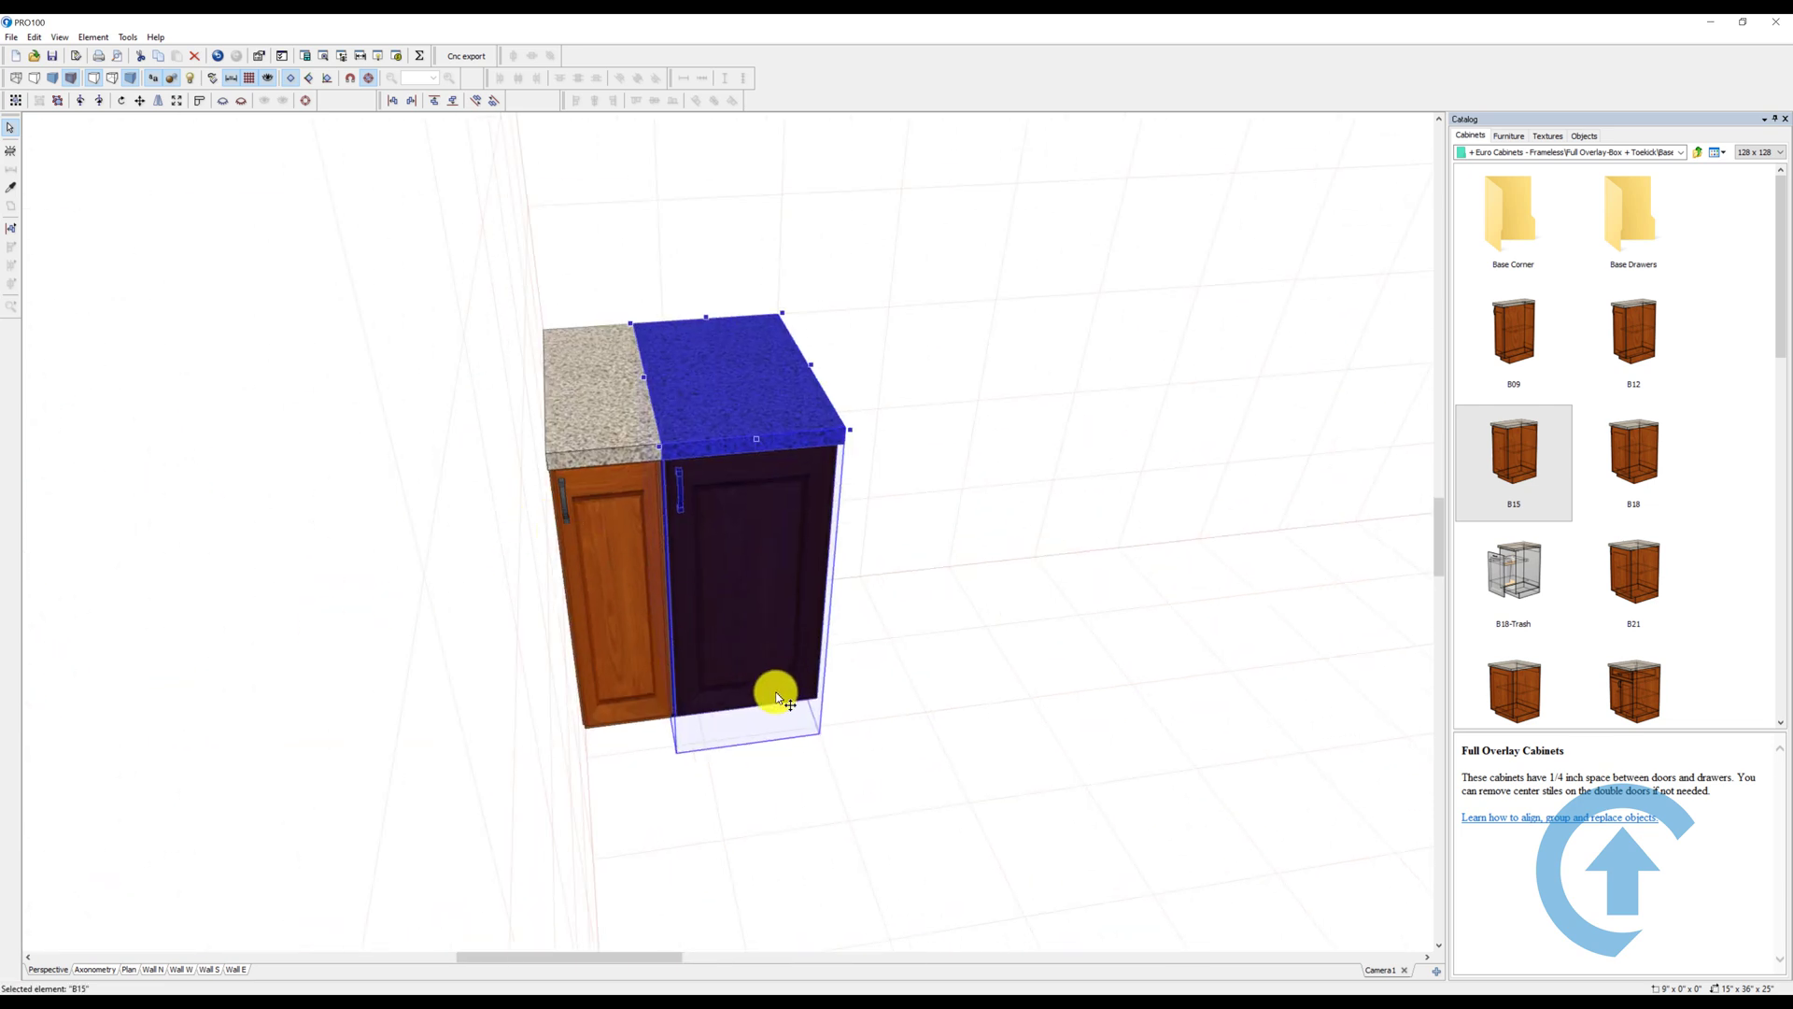
{"action": "left_click_drag", "start_coordinate": [776, 439], "coordinate": [1779, 435]}
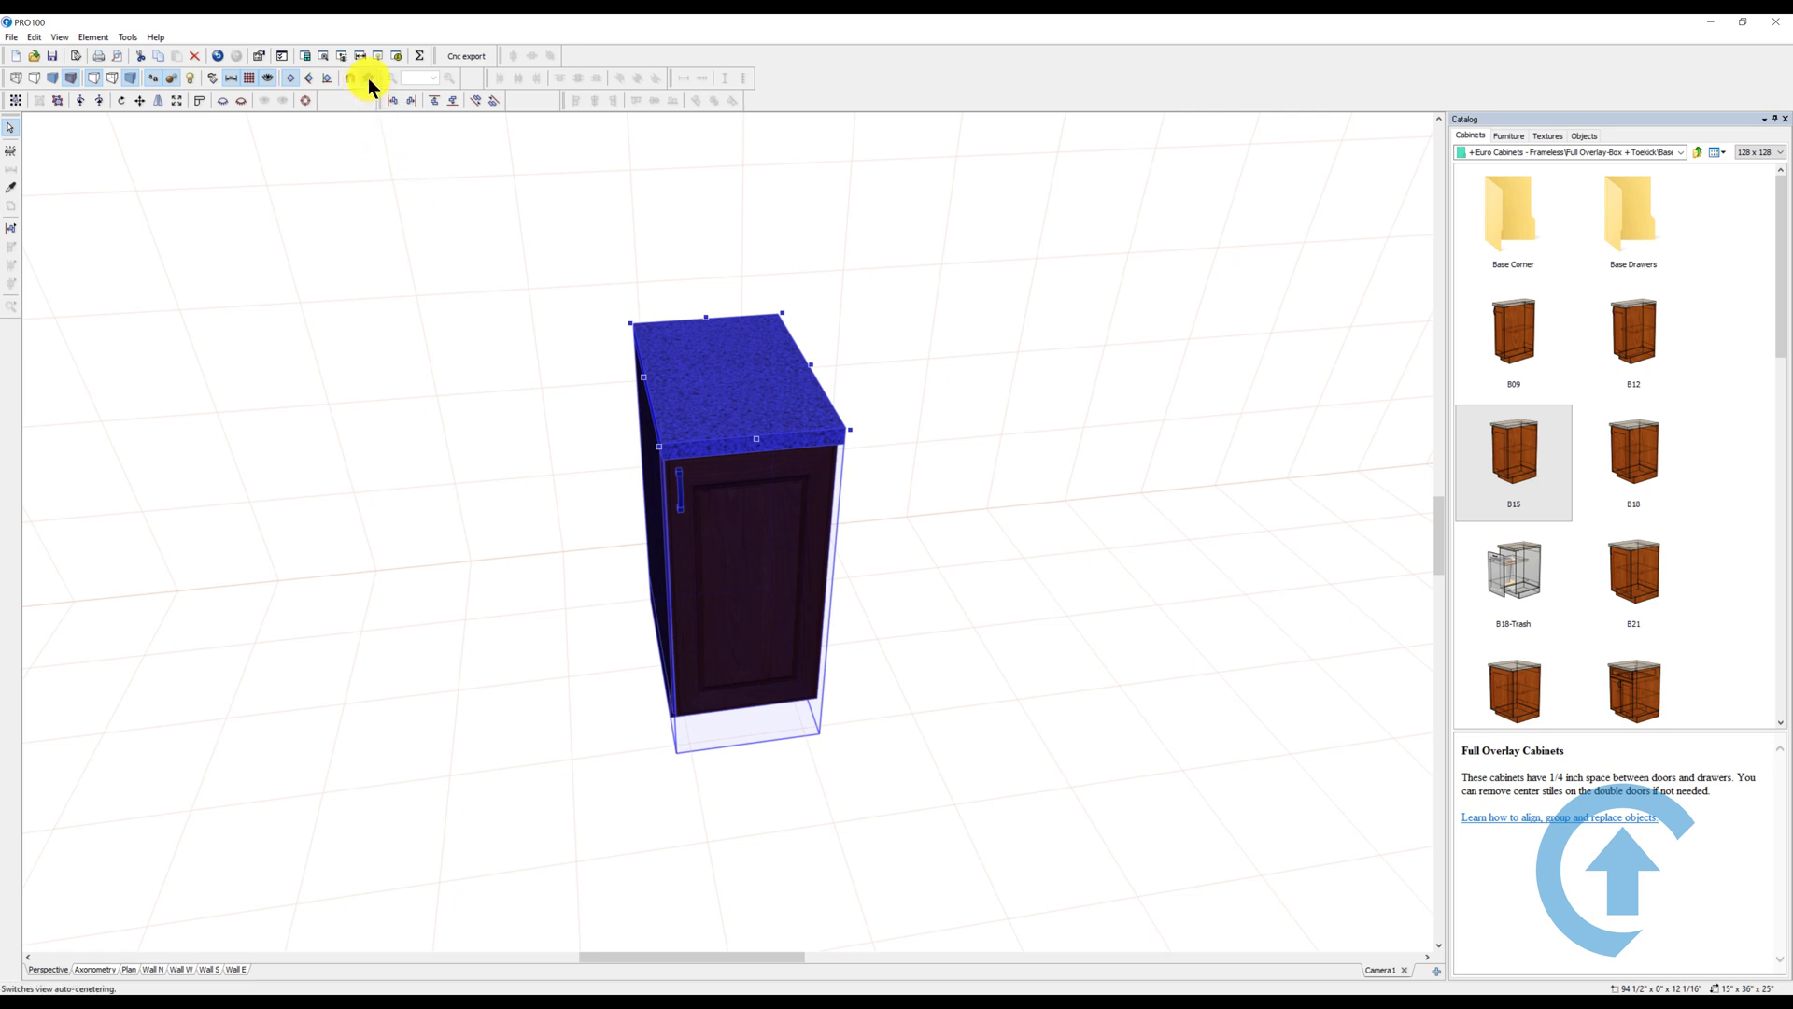
Drag the B15 cabinet left until it snaps against the B09 cabinet.
{"action": "scroll", "coordinate": [738, 545], "scroll_direction": "down", "scroll_amount": 5}
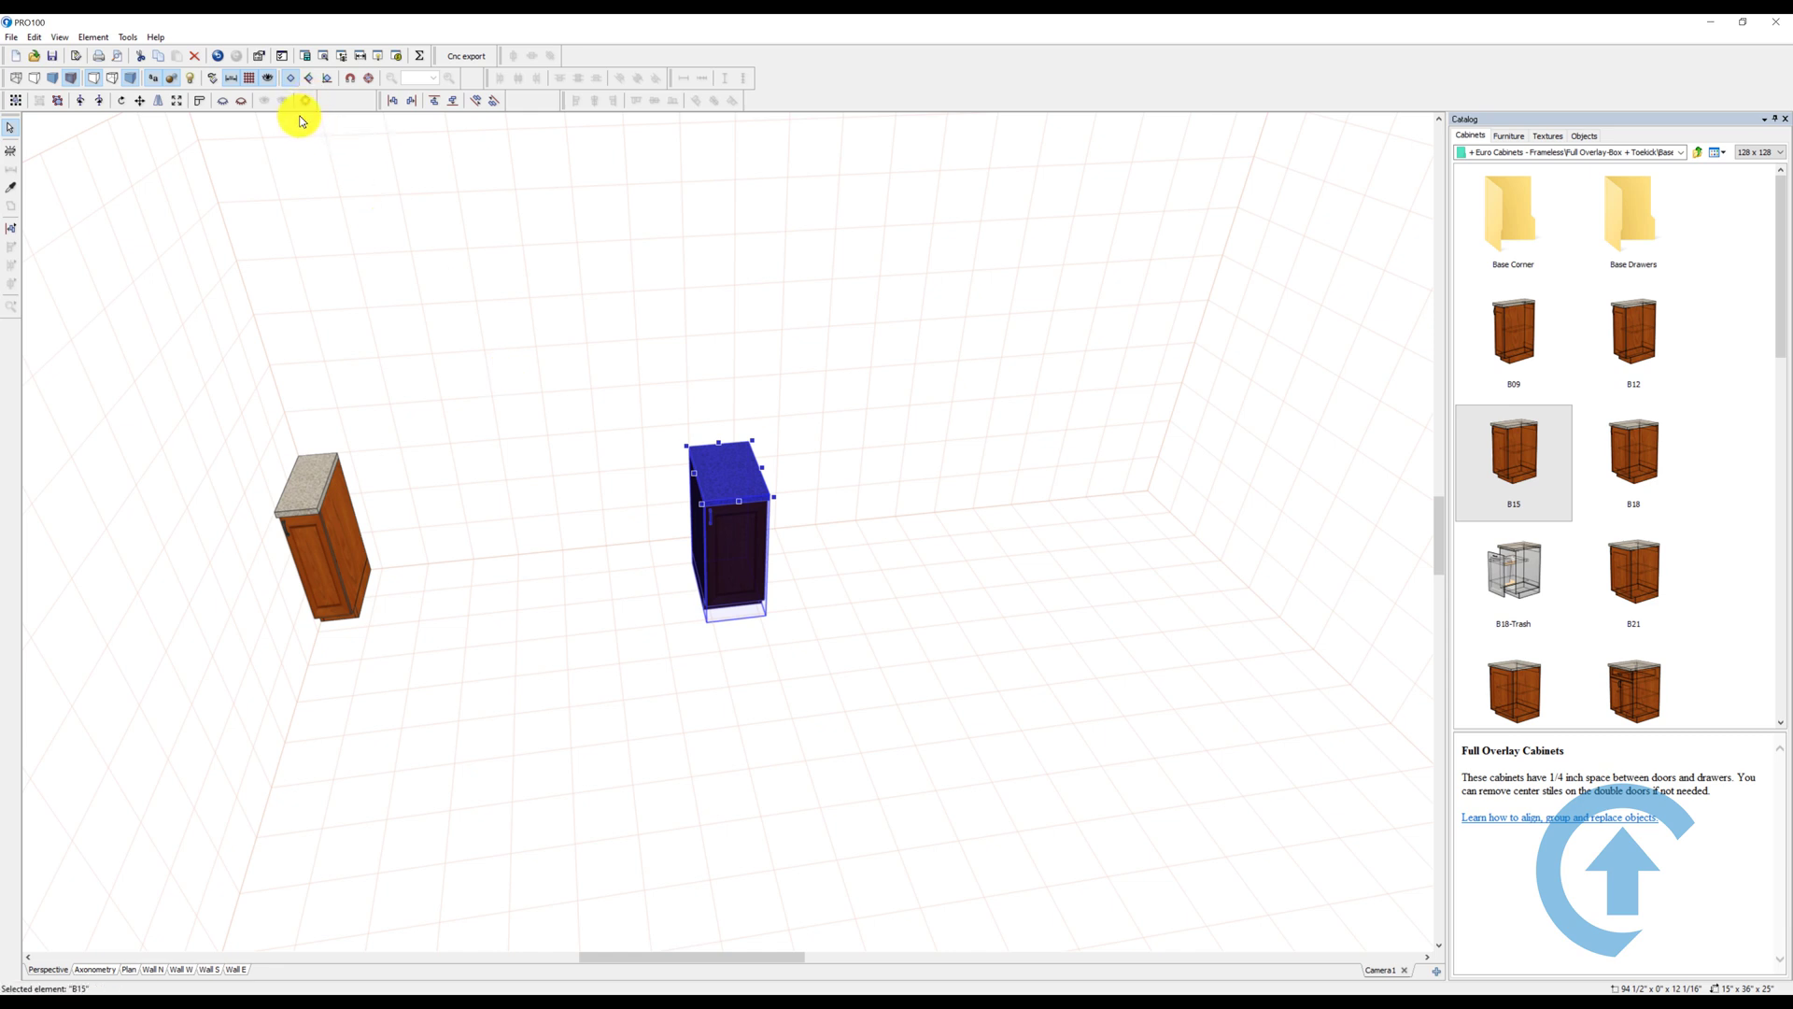
{"action": "scroll", "coordinate": [455, 549], "scroll_direction": "up", "scroll_amount": 2}
{"action": "left_click", "coordinate": [193, 537]}
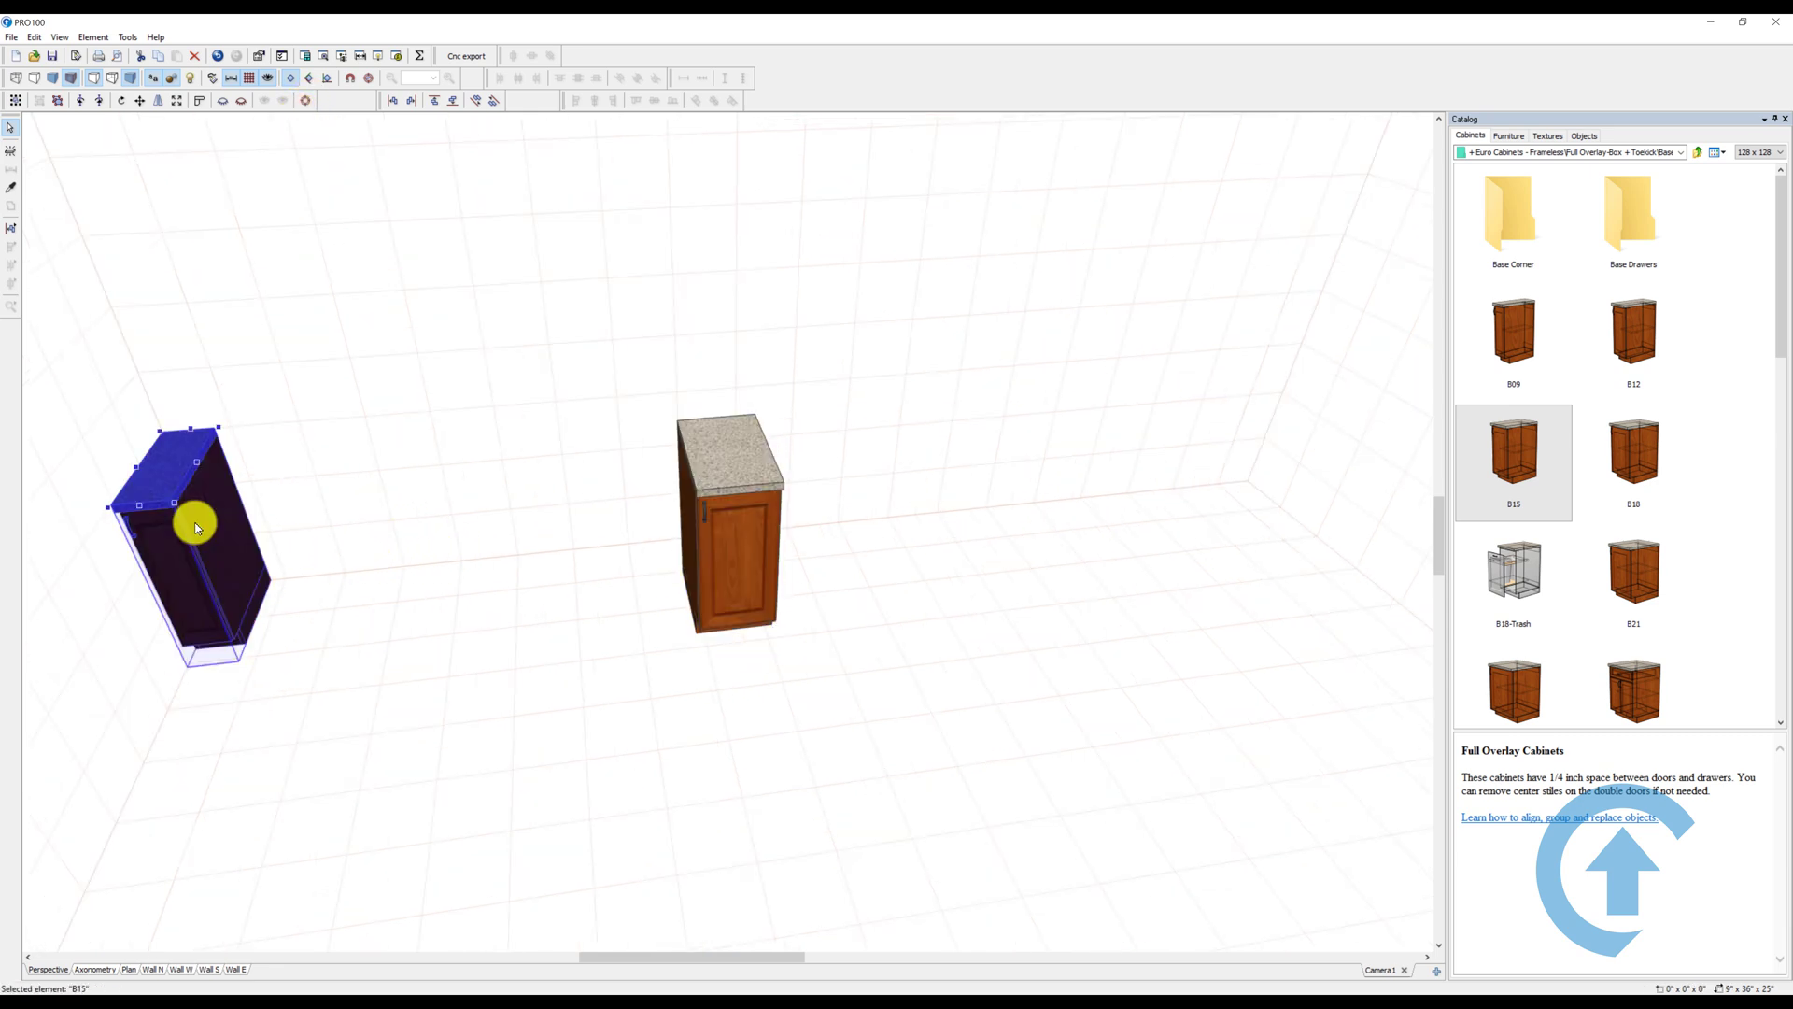
{"action": "left_click_drag", "start_coordinate": [733, 476], "coordinate": [212, 439]}
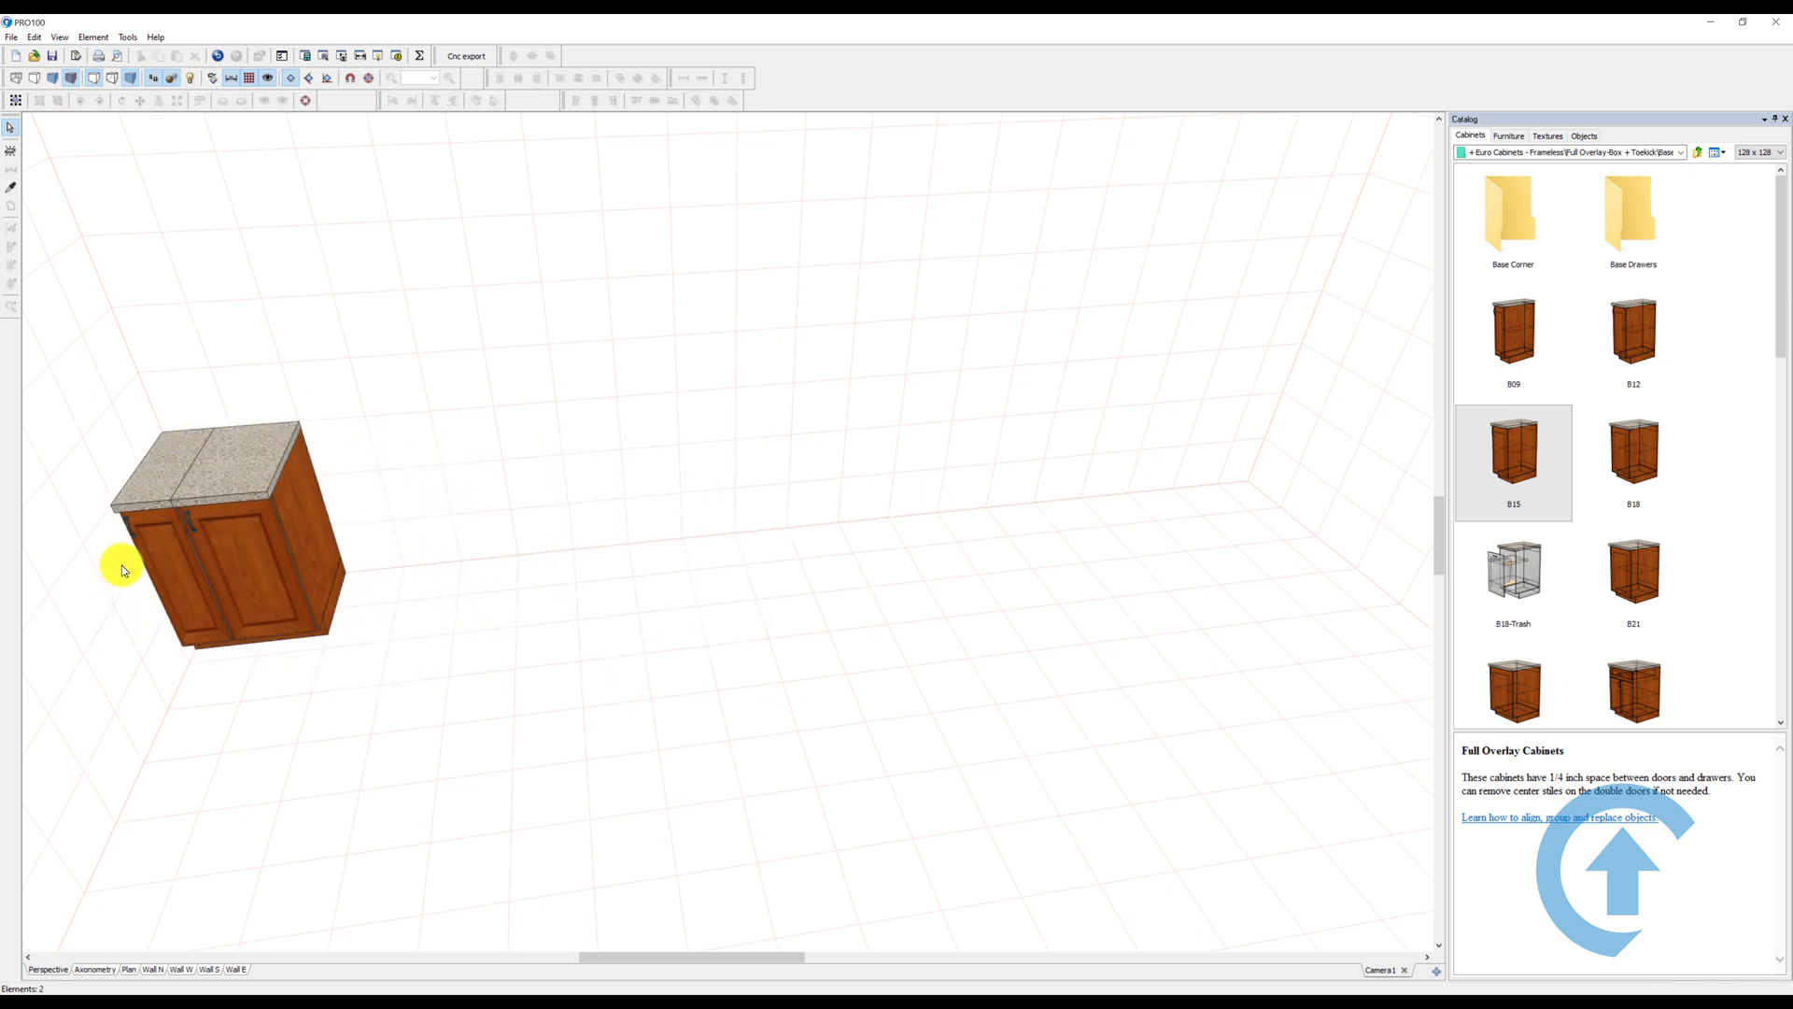
Center the view on the B09 cabinet and orbit around the joined cabinets.
{"action": "left_click", "coordinate": [149, 534]}
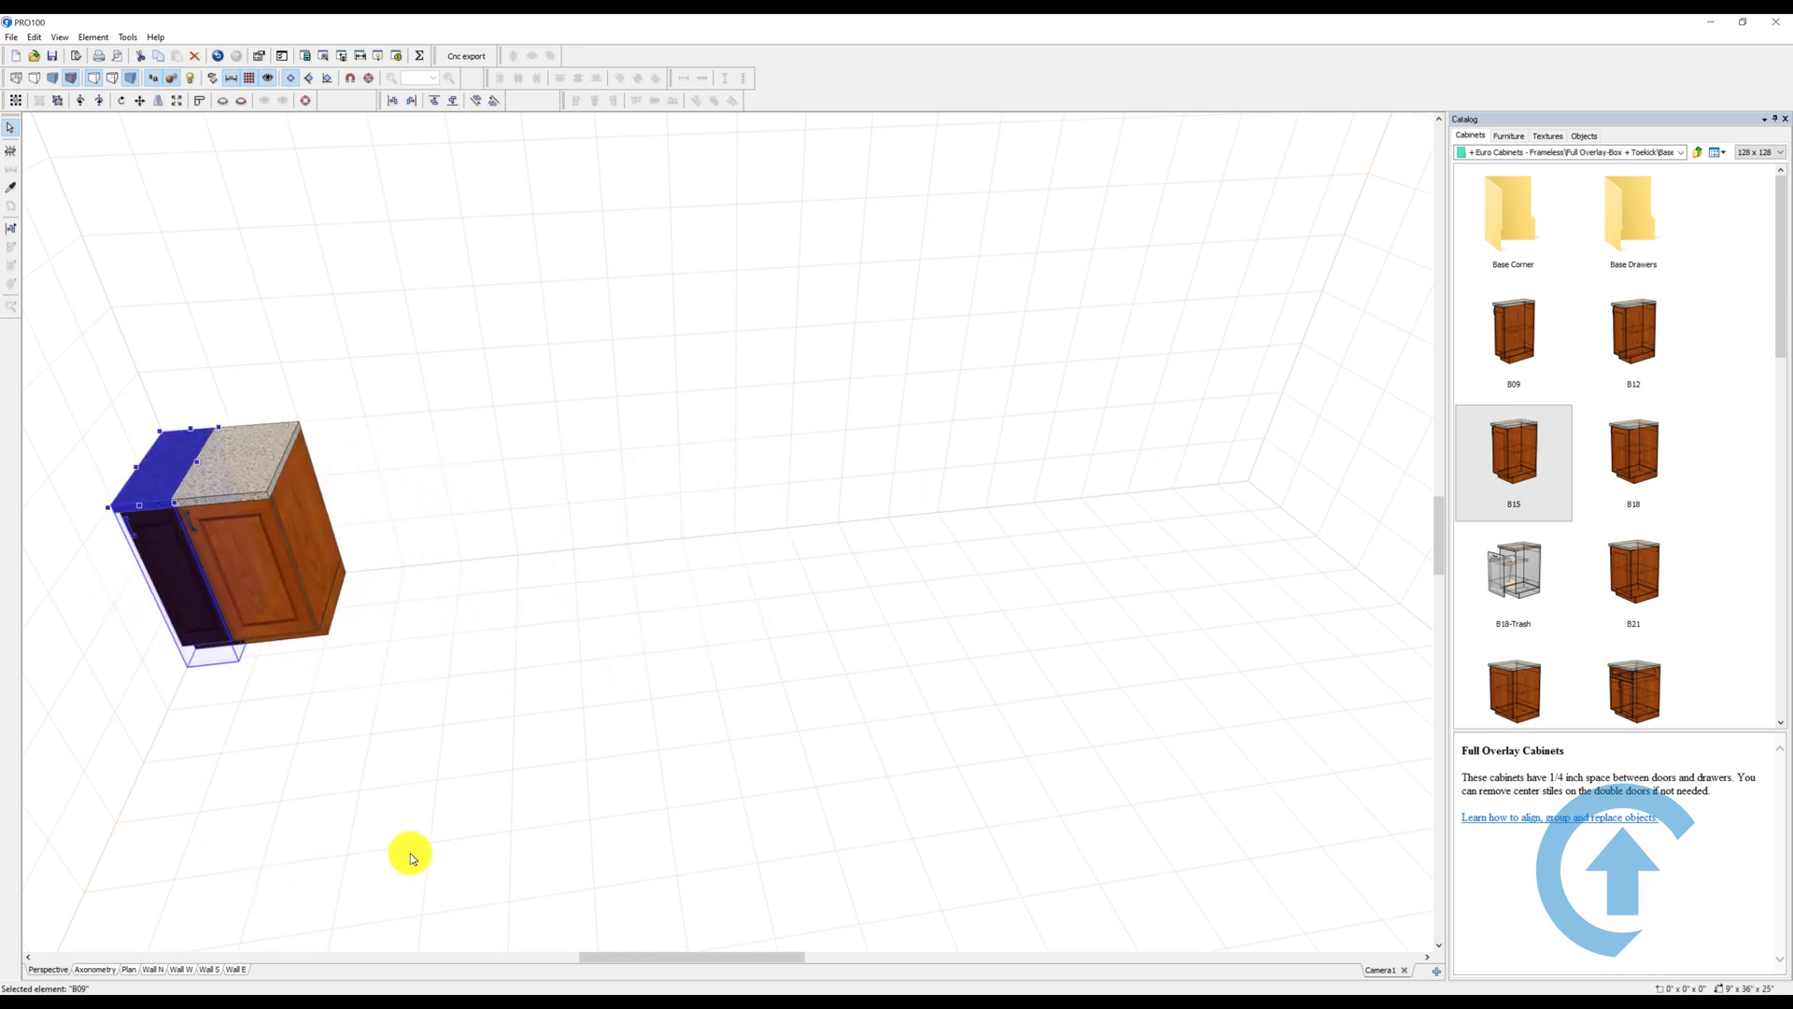
{"action": "left_click", "coordinate": [410, 854]}
{"action": "left_click", "coordinate": [173, 556]}
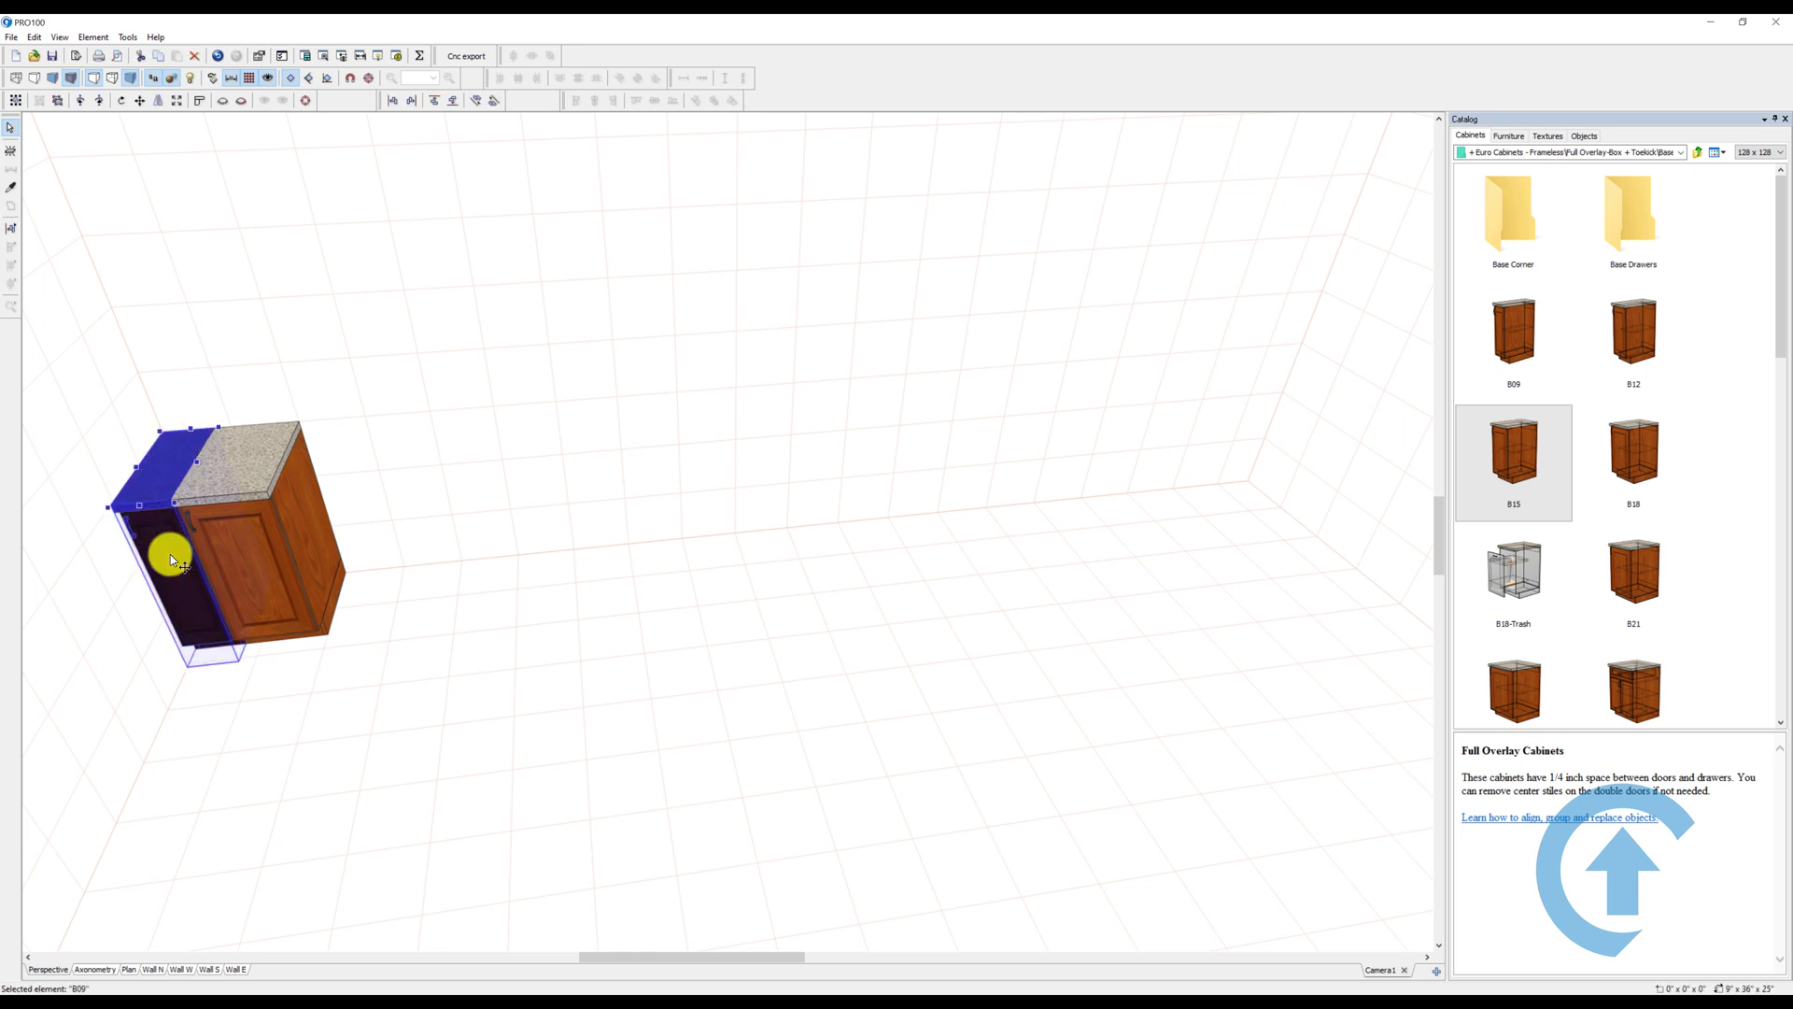
{"action": "left_click", "coordinate": [304, 100]}
{"action": "scroll", "coordinate": [949, 634], "scroll_direction": "up", "scroll_amount": 5}
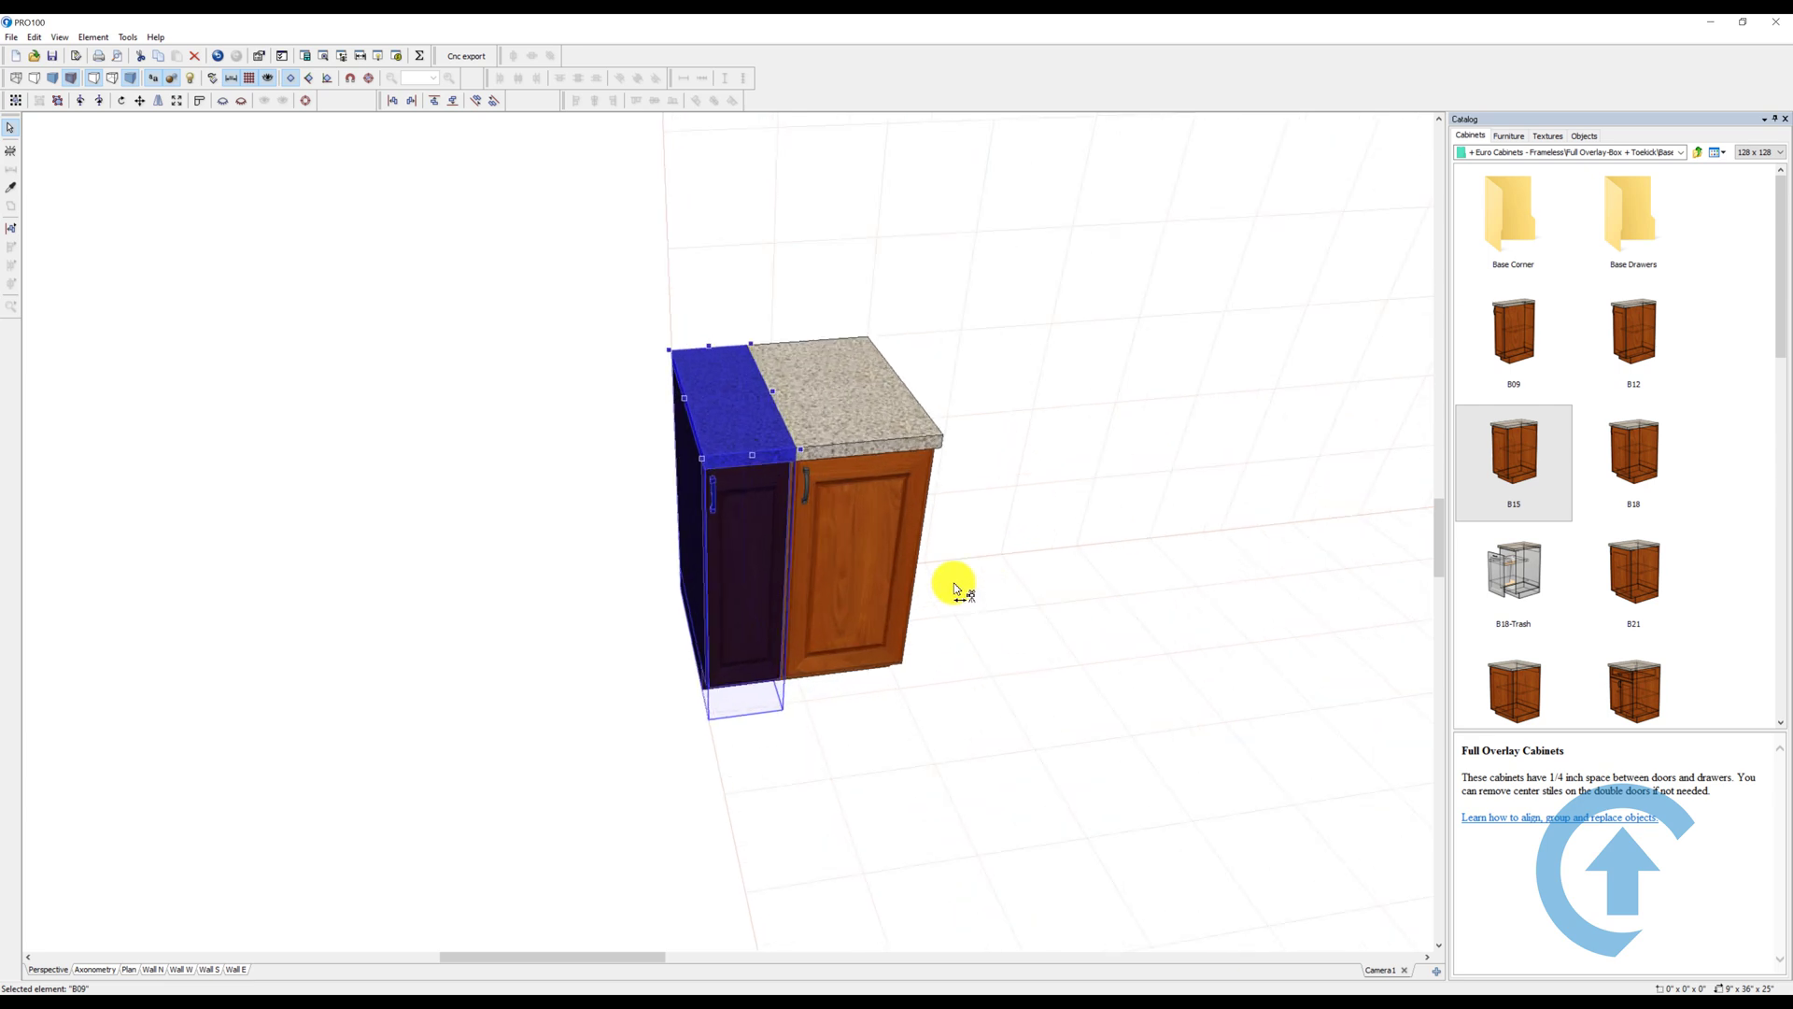
{"action": "middle_click_drag", "start_coordinate": [959, 659], "coordinate": [646, 712]}
{"action": "left_click", "coordinate": [995, 555]}
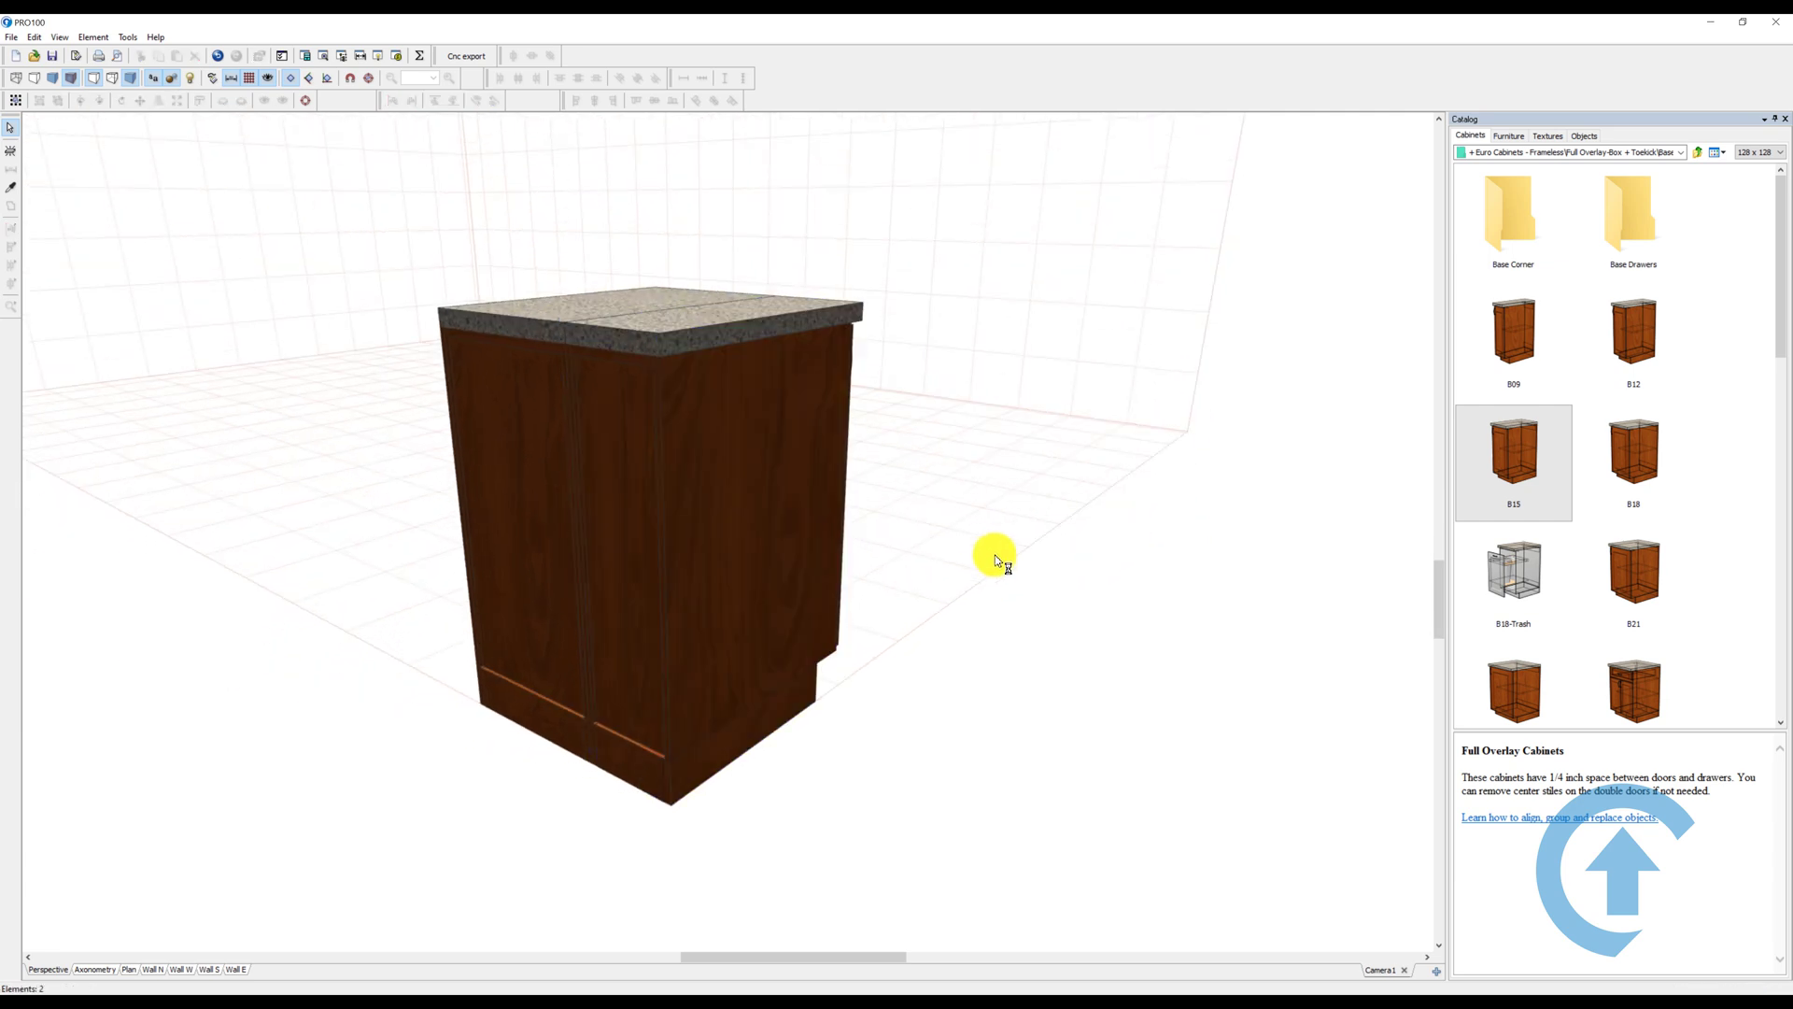
{"action": "mouse_move", "coordinate": [925, 524]}
{"action": "middle_mouse_down"}
{"action": "mouse_move", "coordinate": [945, 549]}
{"action": "mouse_move", "coordinate": [897, 541]}
{"action": "middle_mouse_up"}
Hide the cabinet's Right Panel using its right-click Hide option.
{"action": "left_click", "coordinate": [730, 534]}
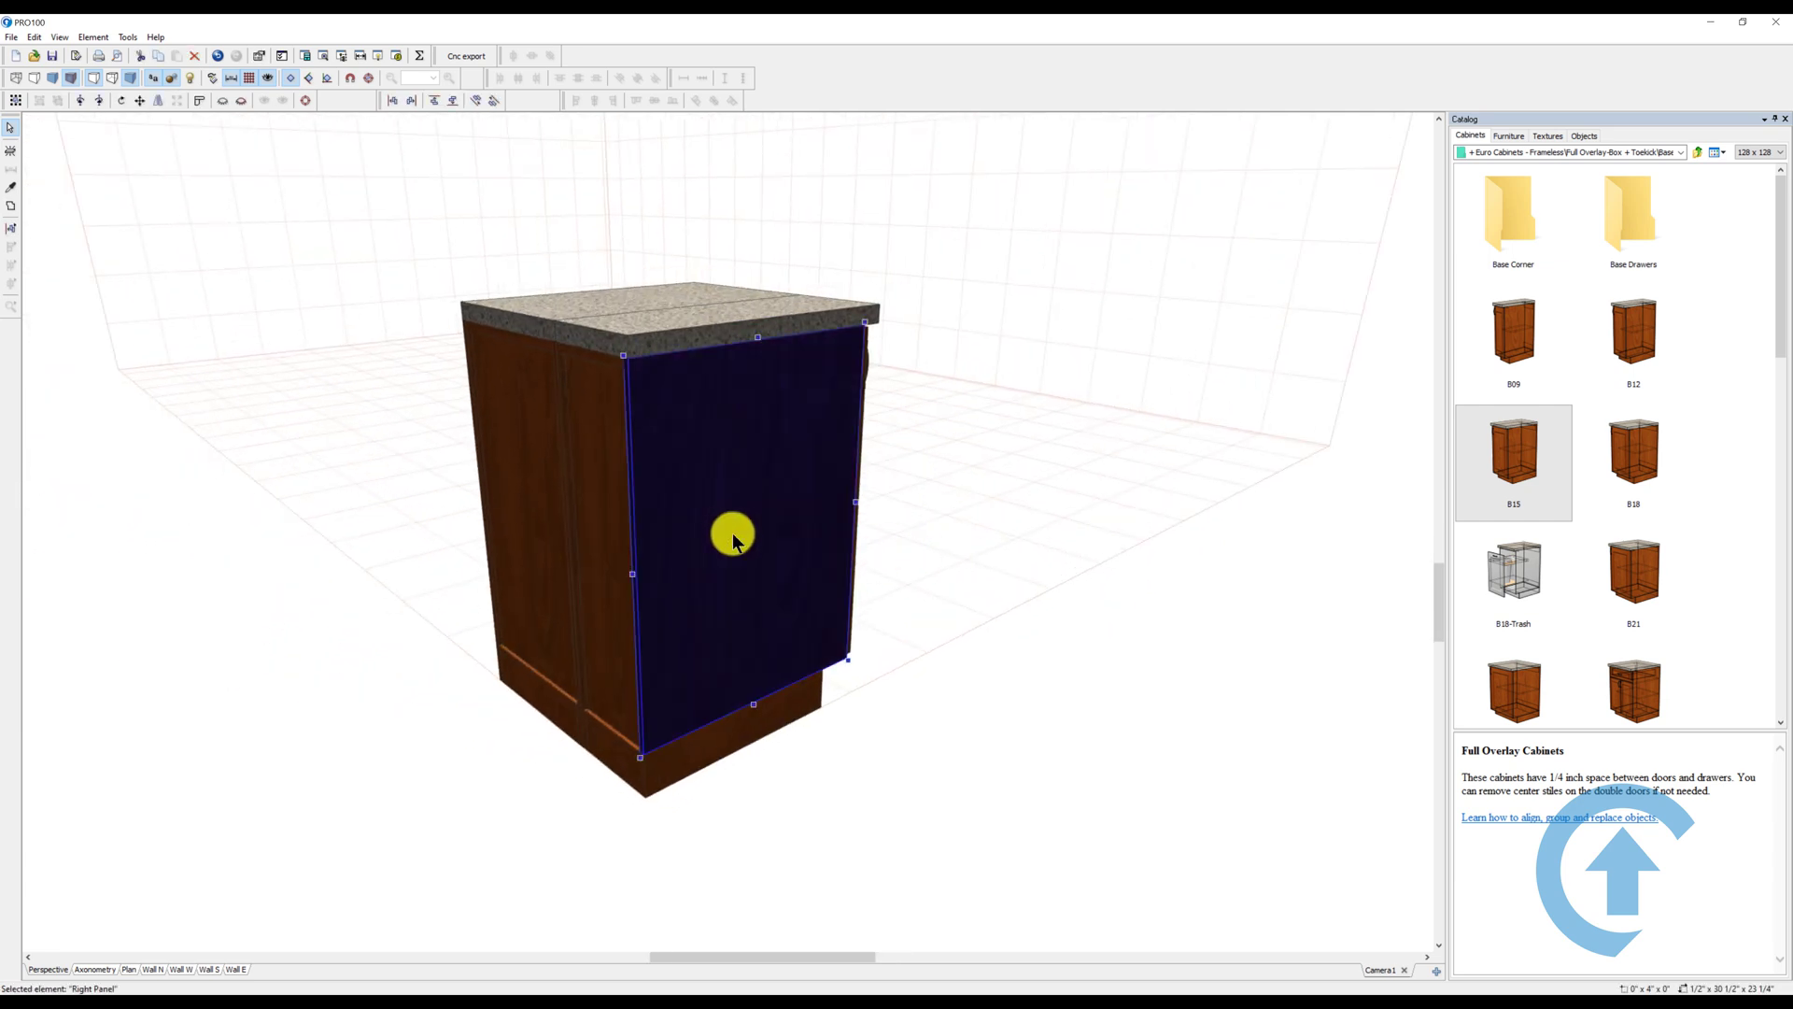
{"action": "right_click", "coordinate": [733, 534]}
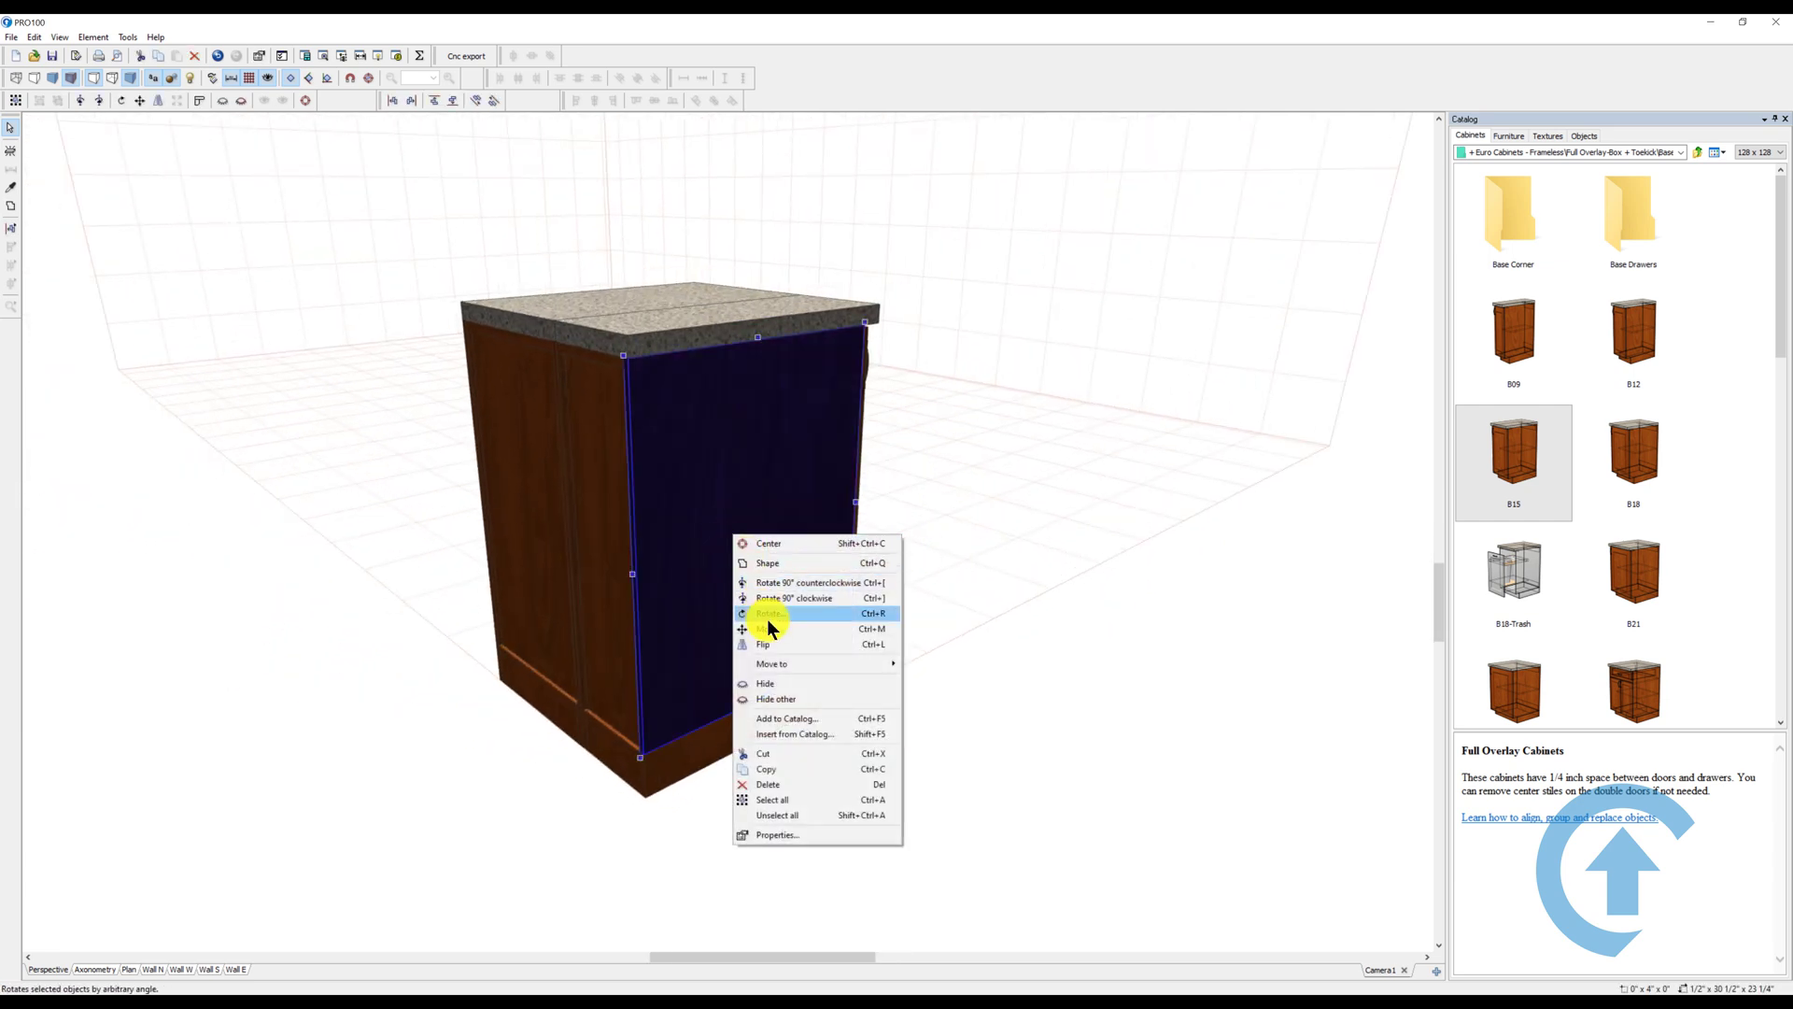
{"action": "left_click", "coordinate": [772, 682]}
Orbit the view down into the opened cabinet, then around to face the cabinets from the front.
{"action": "middle_click_drag", "start_coordinate": [1061, 544], "coordinate": [1192, 460]}
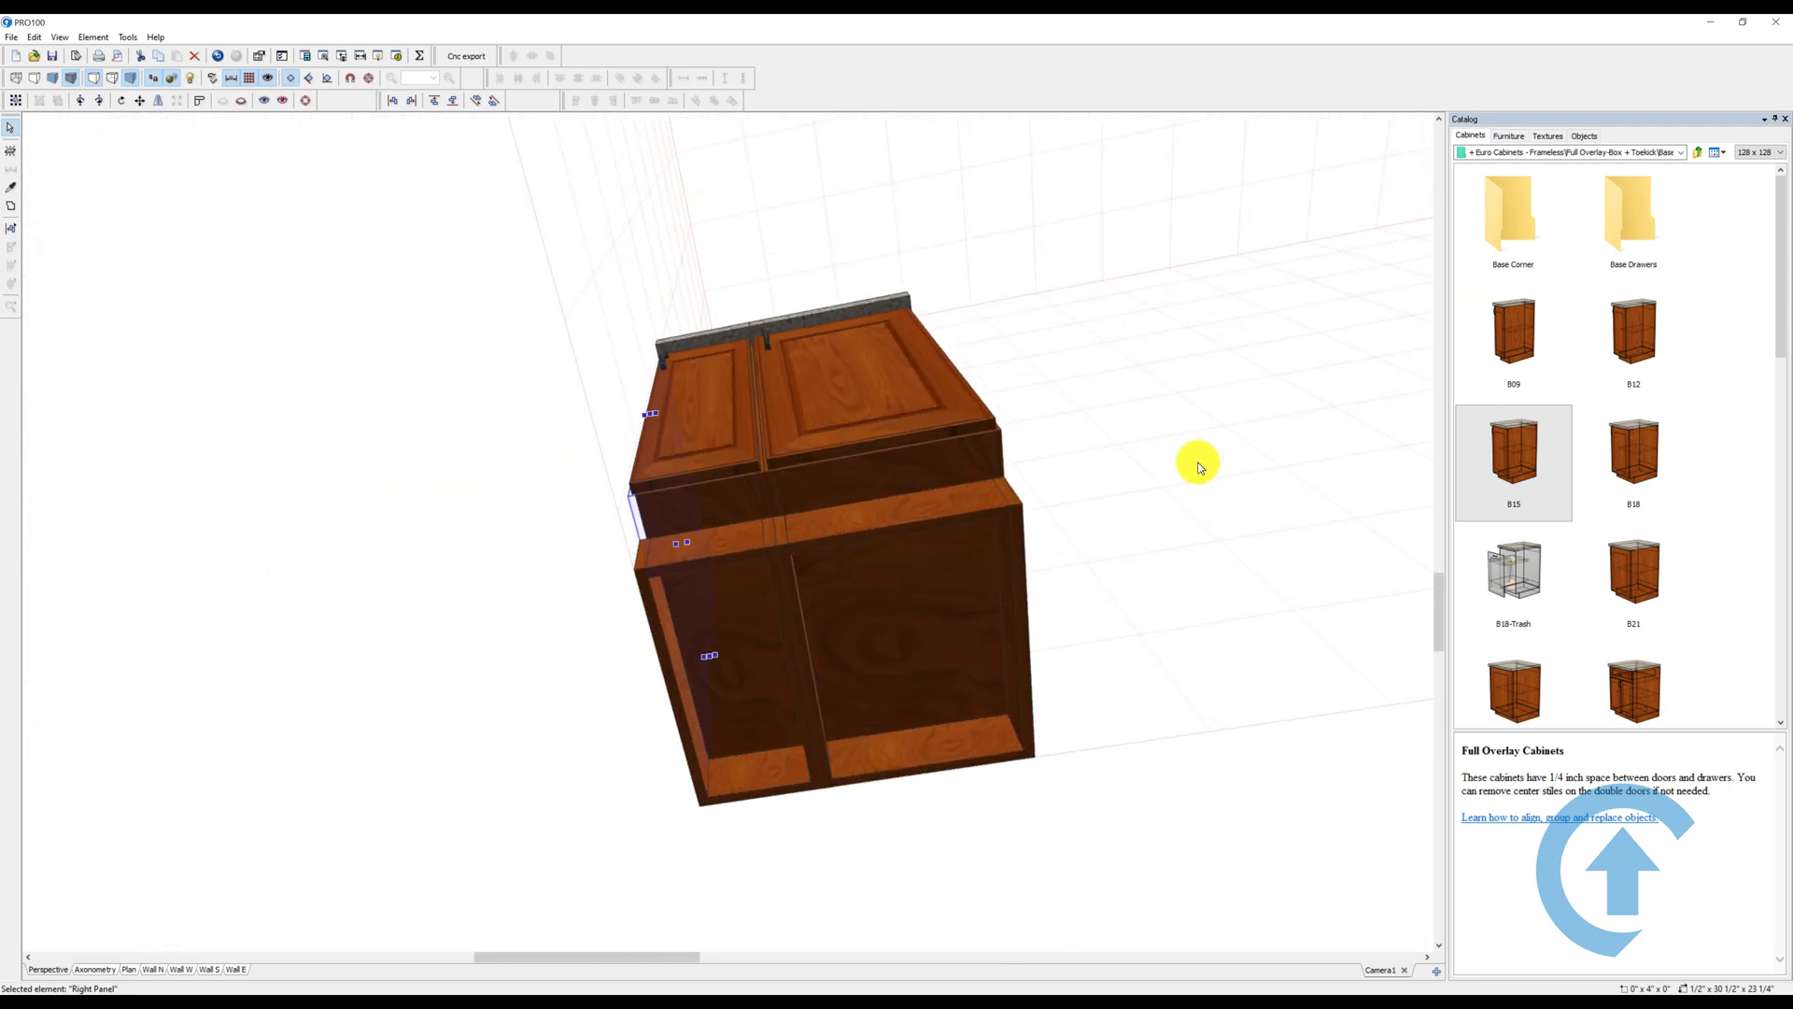
{"action": "middle_click_drag", "start_coordinate": [1028, 481], "coordinate": [732, 653]}
{"action": "scroll", "coordinate": [765, 688], "scroll_direction": "down", "scroll_amount": 5}
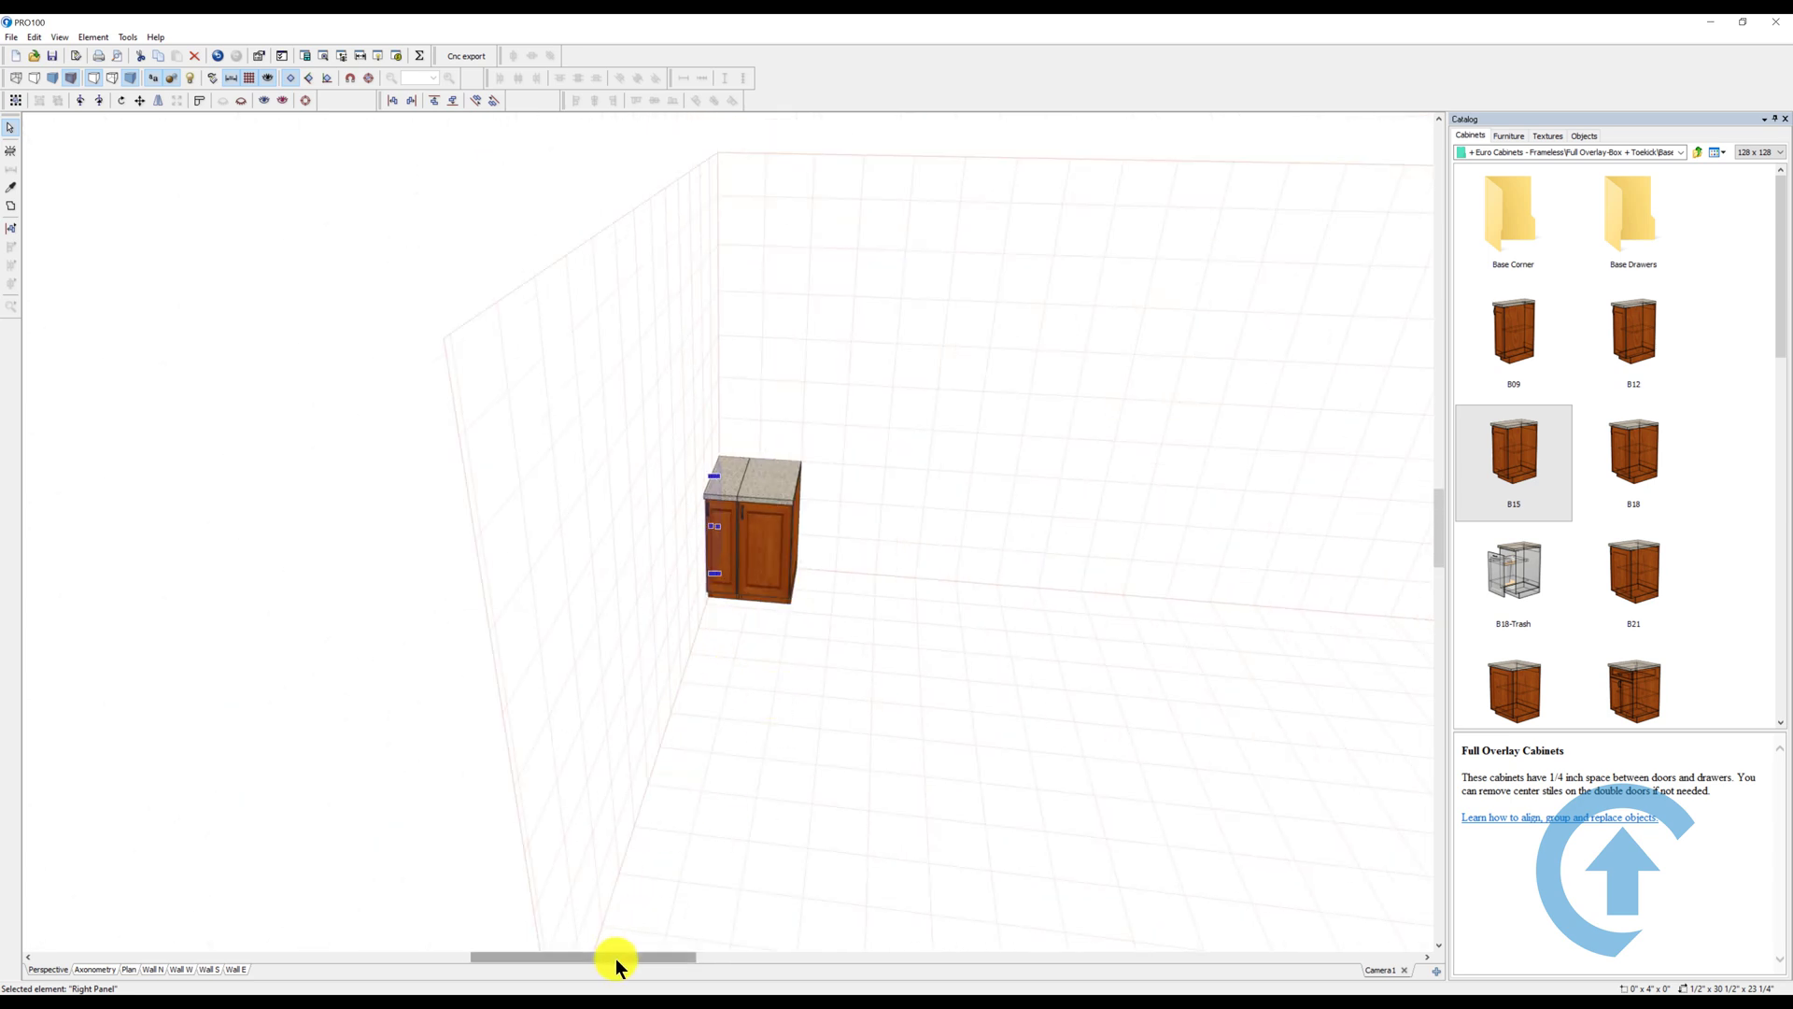
{"action": "left_click_drag", "start_coordinate": [615, 959], "coordinate": [721, 952]}
{"action": "scroll", "coordinate": [717, 761], "scroll_direction": "up", "scroll_amount": 2}
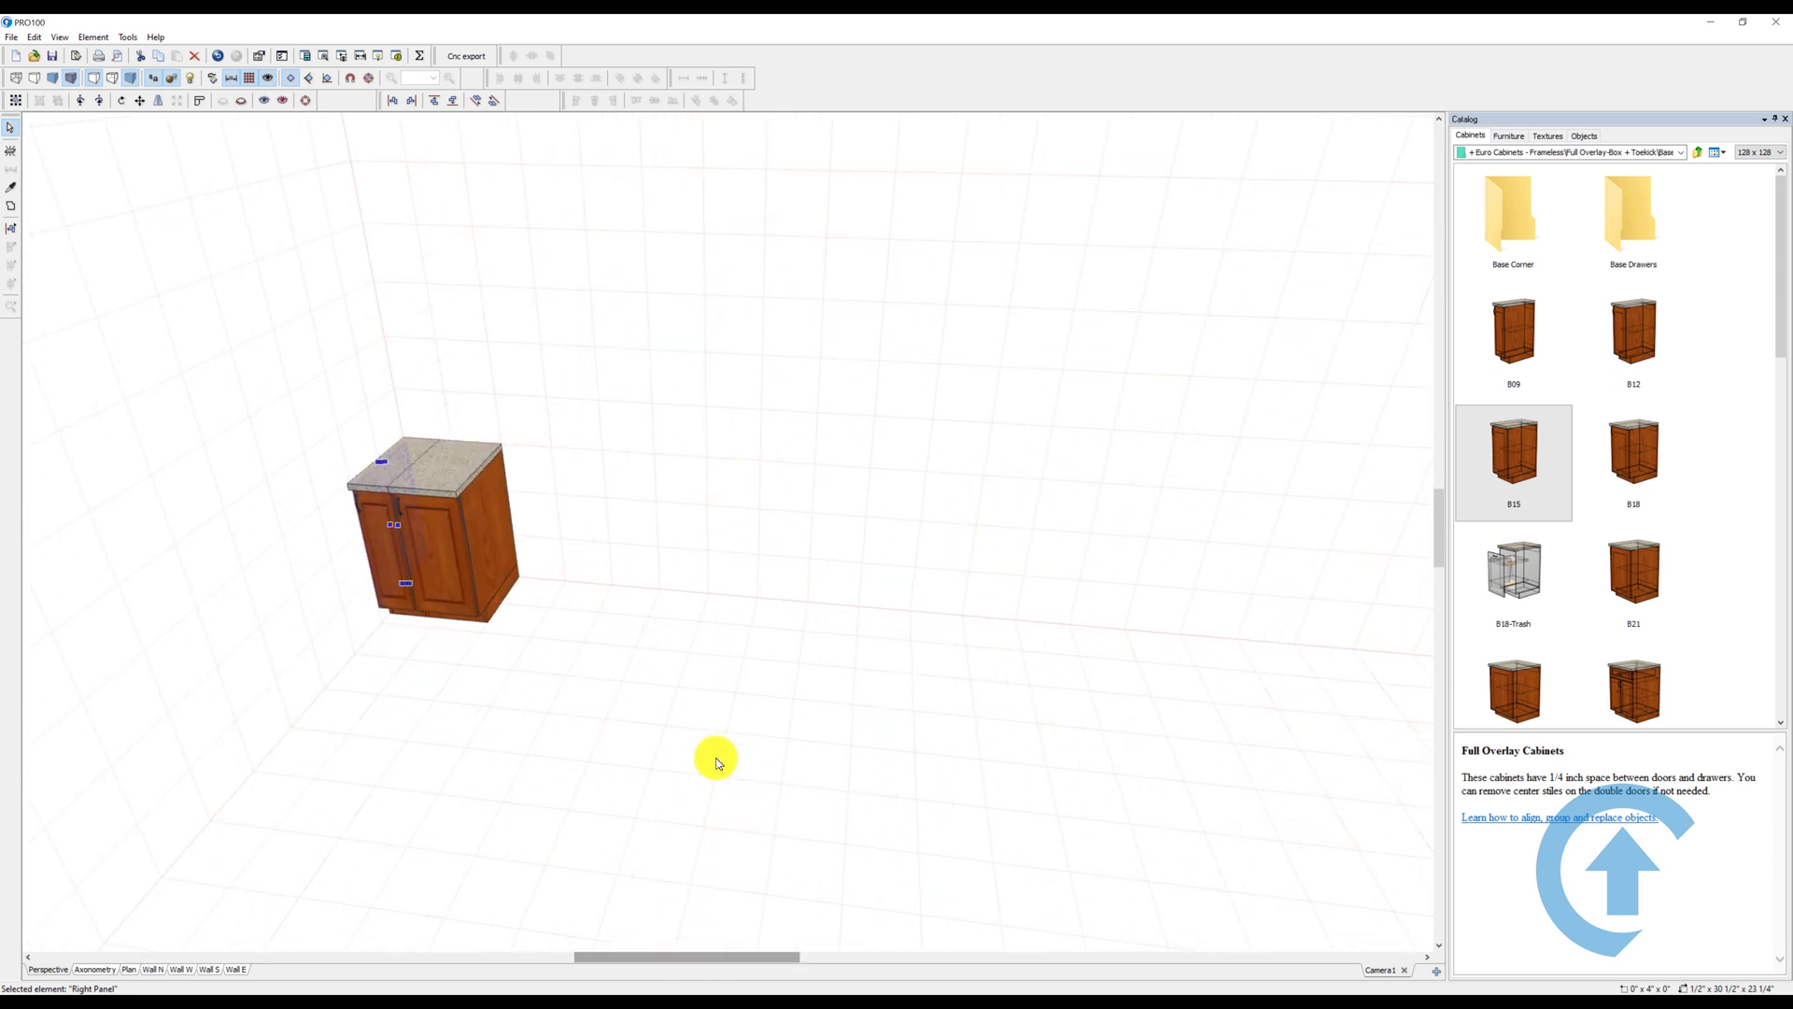
{"action": "middle_click_drag", "start_coordinate": [717, 763], "coordinate": [713, 708]}
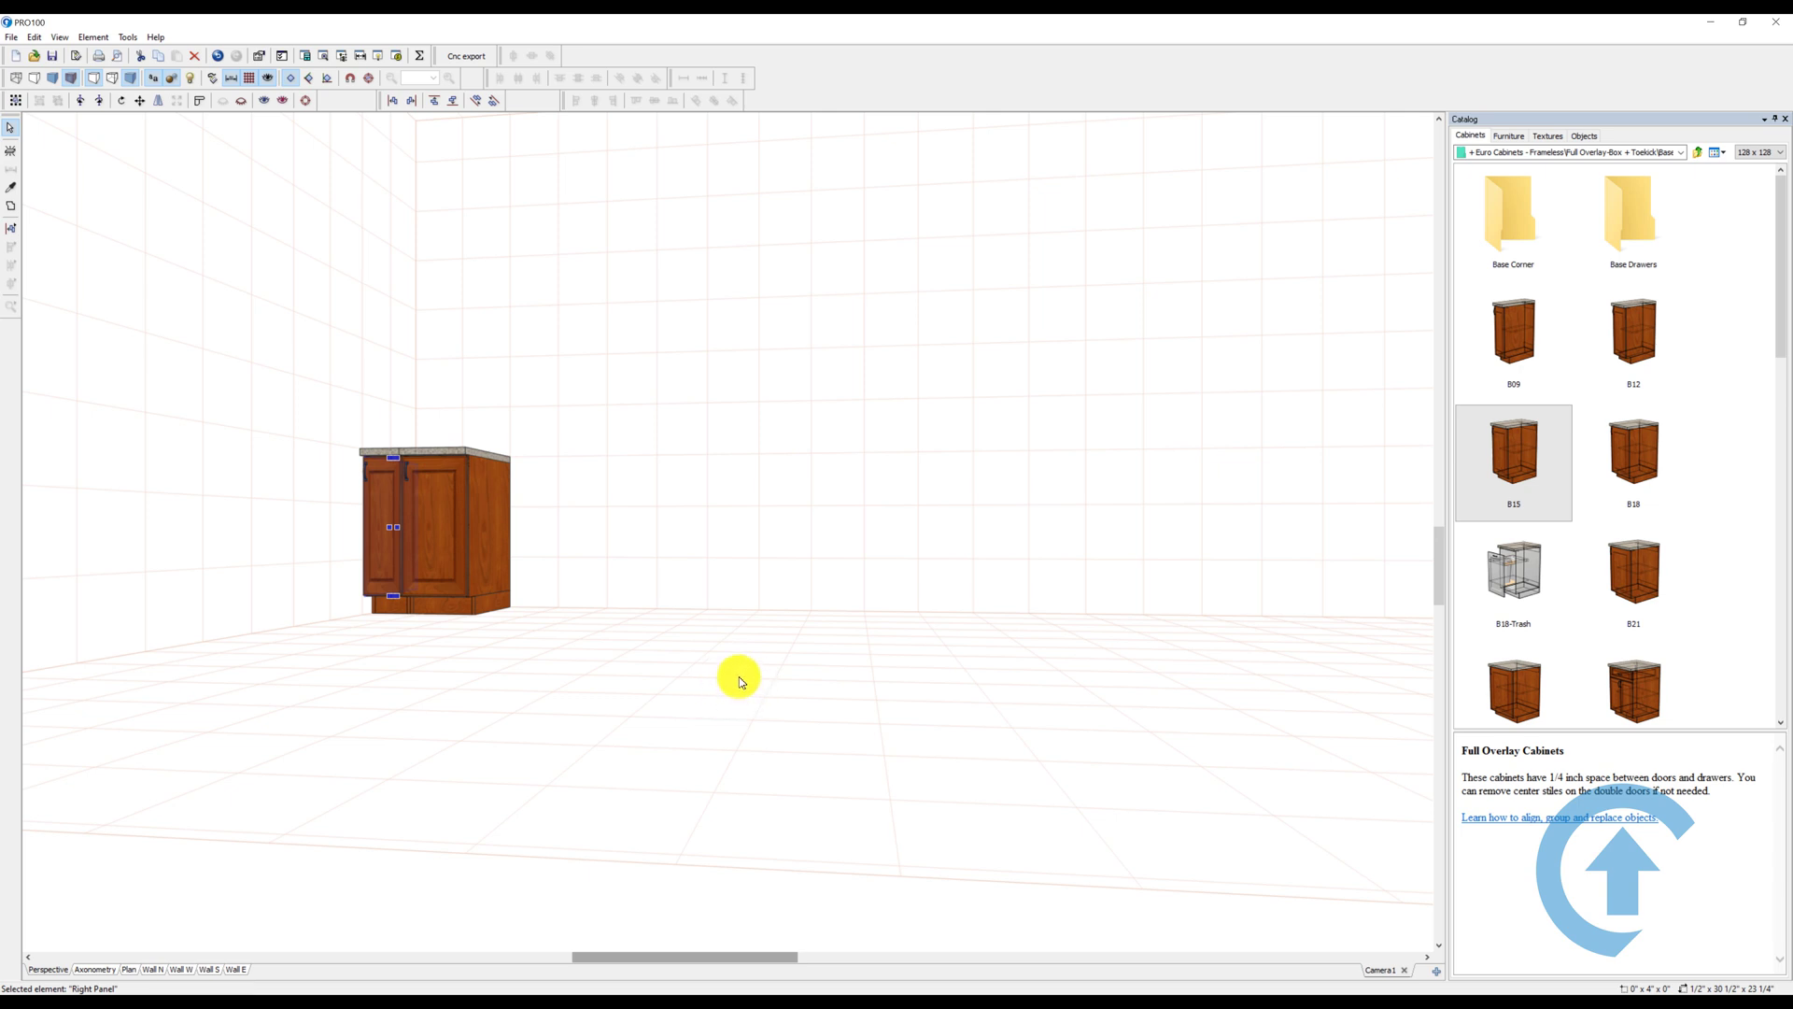